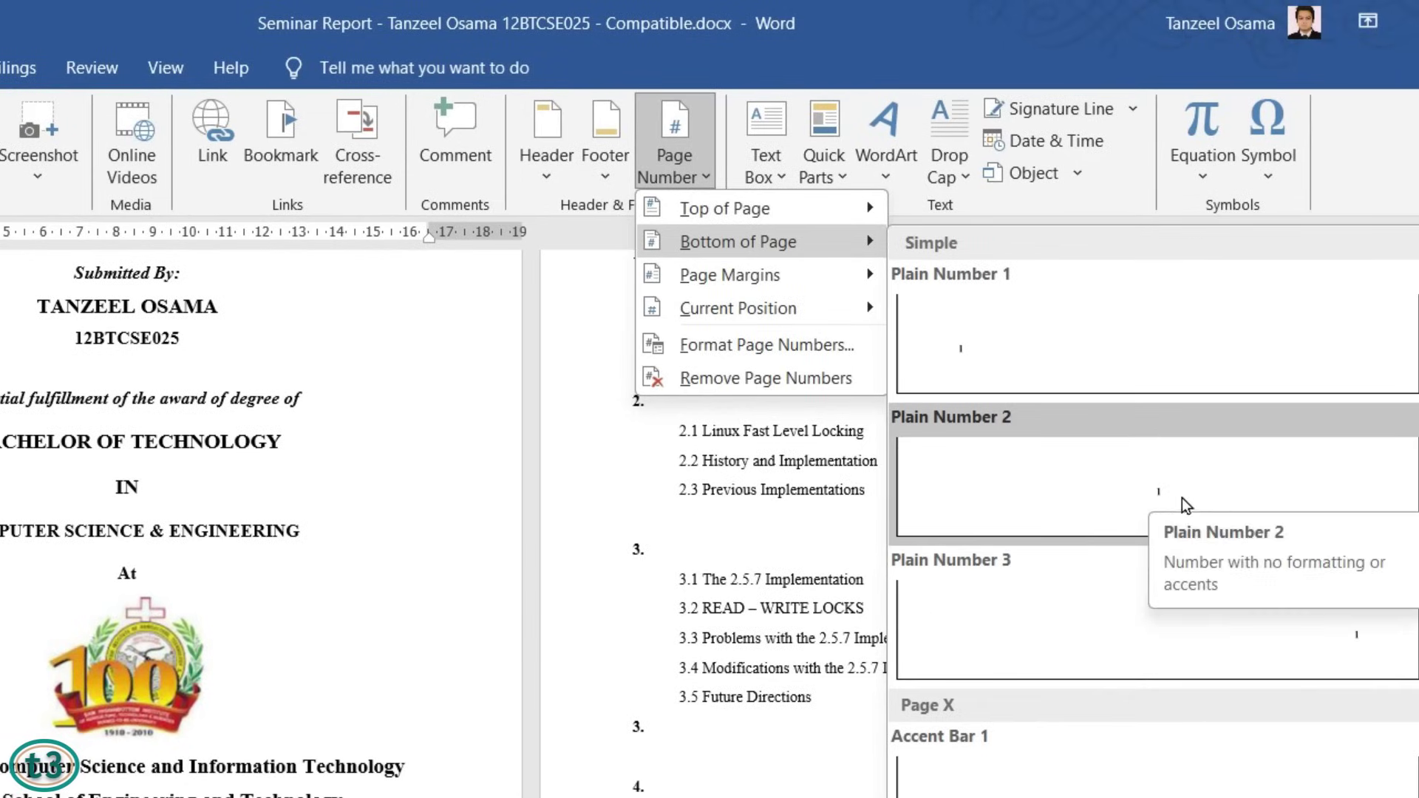
Insert centred Plain Number 2 page numbers at the bottom of the report's pages.
left_click(1124, 494)
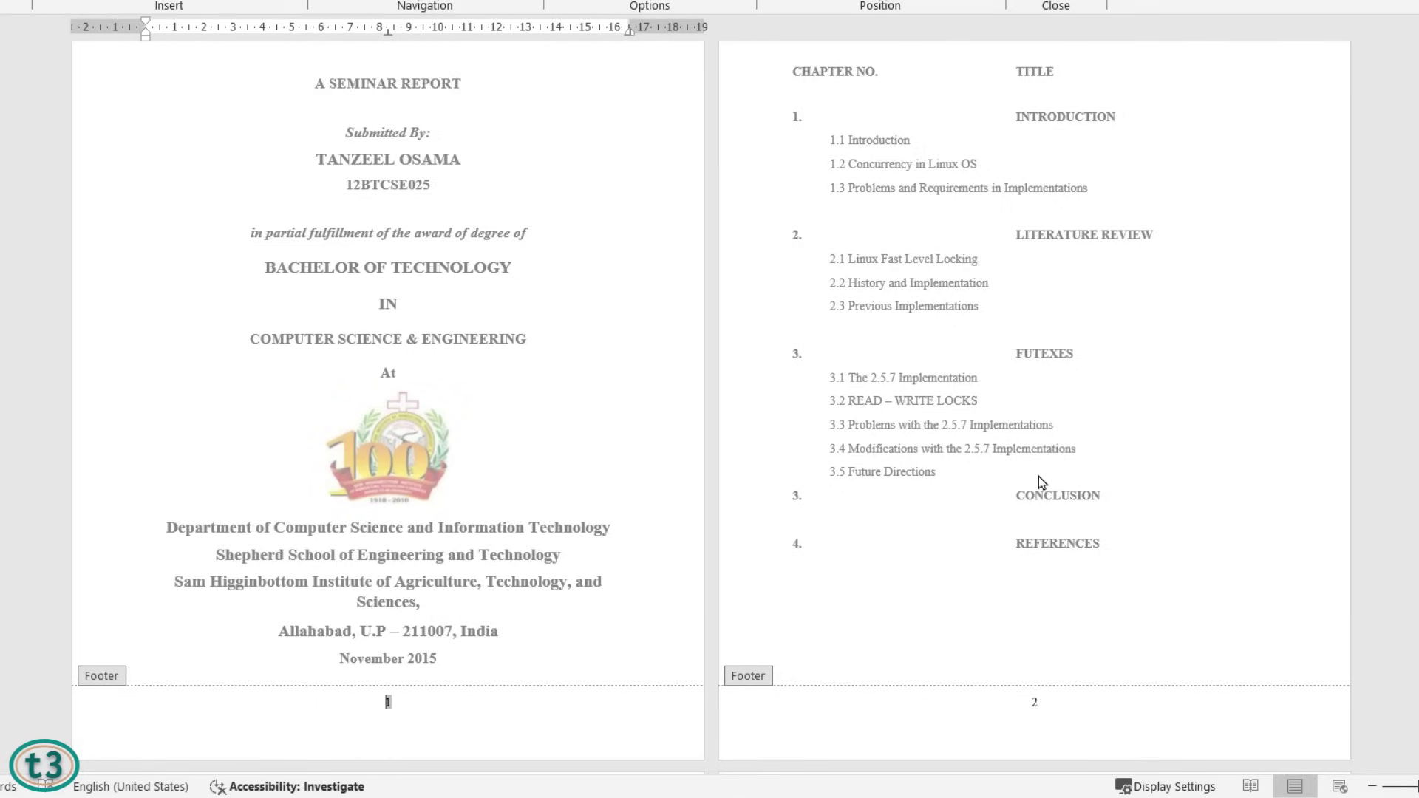
scroll(940, 794, "down", 3)
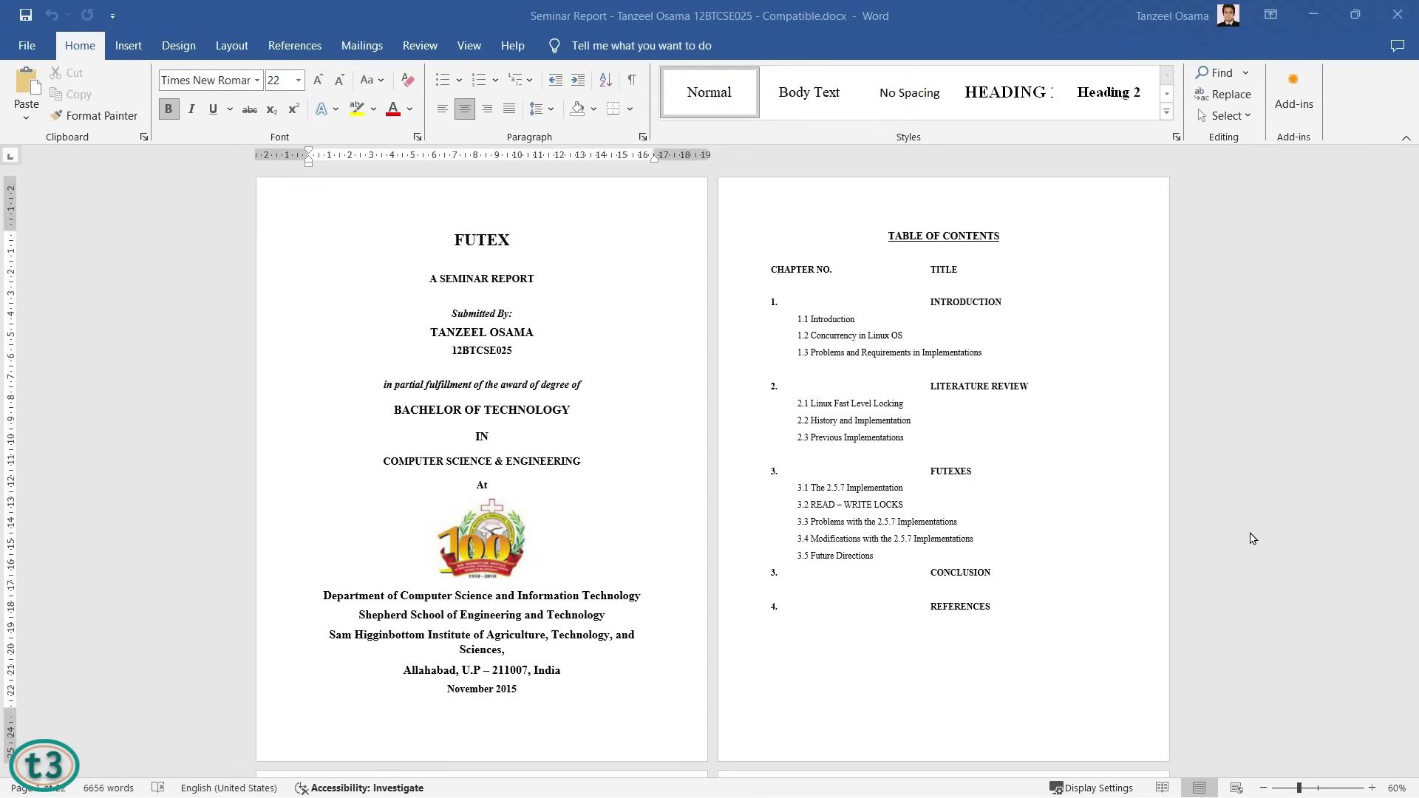
scroll(1299, 566, "up", 1, "ctrl")
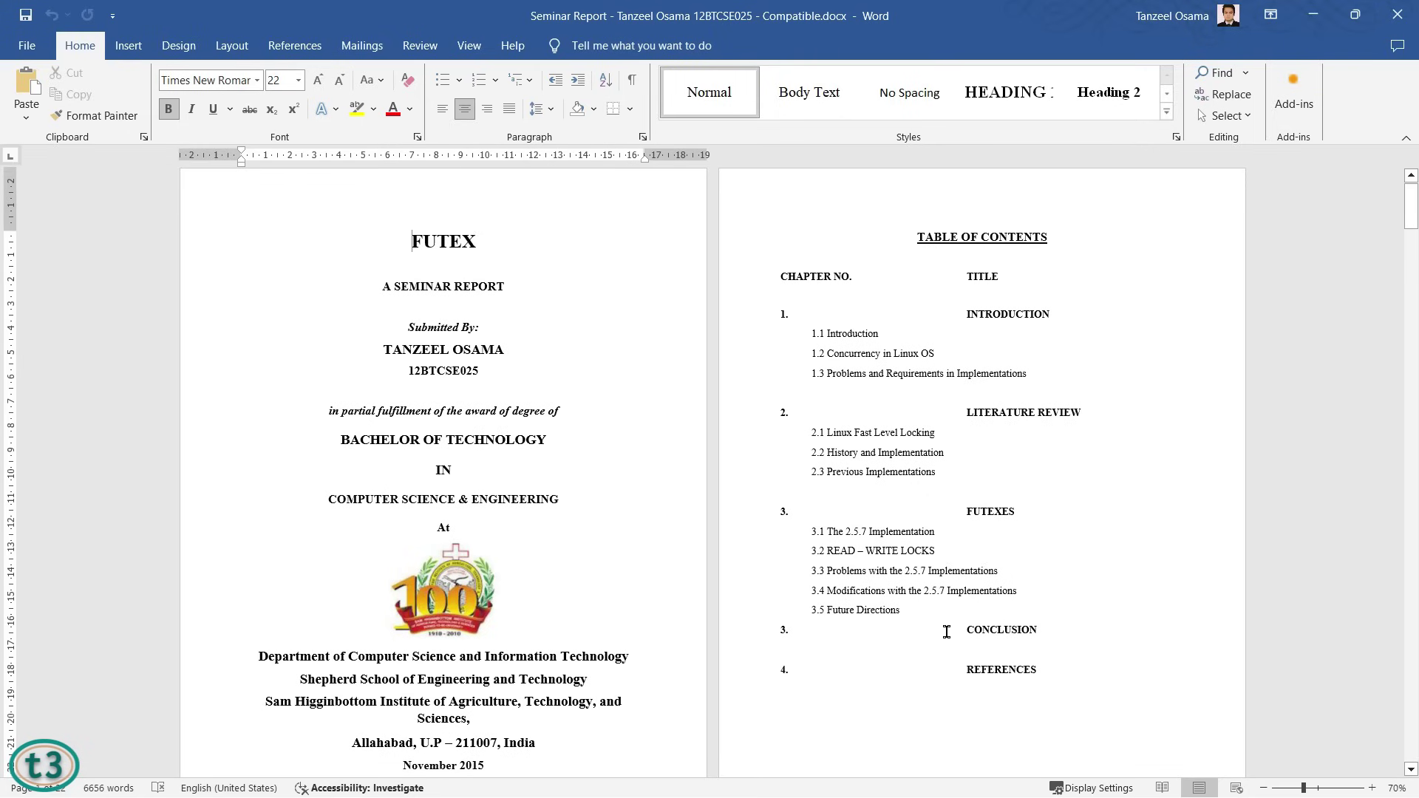
scroll(944, 594, "down", 3)
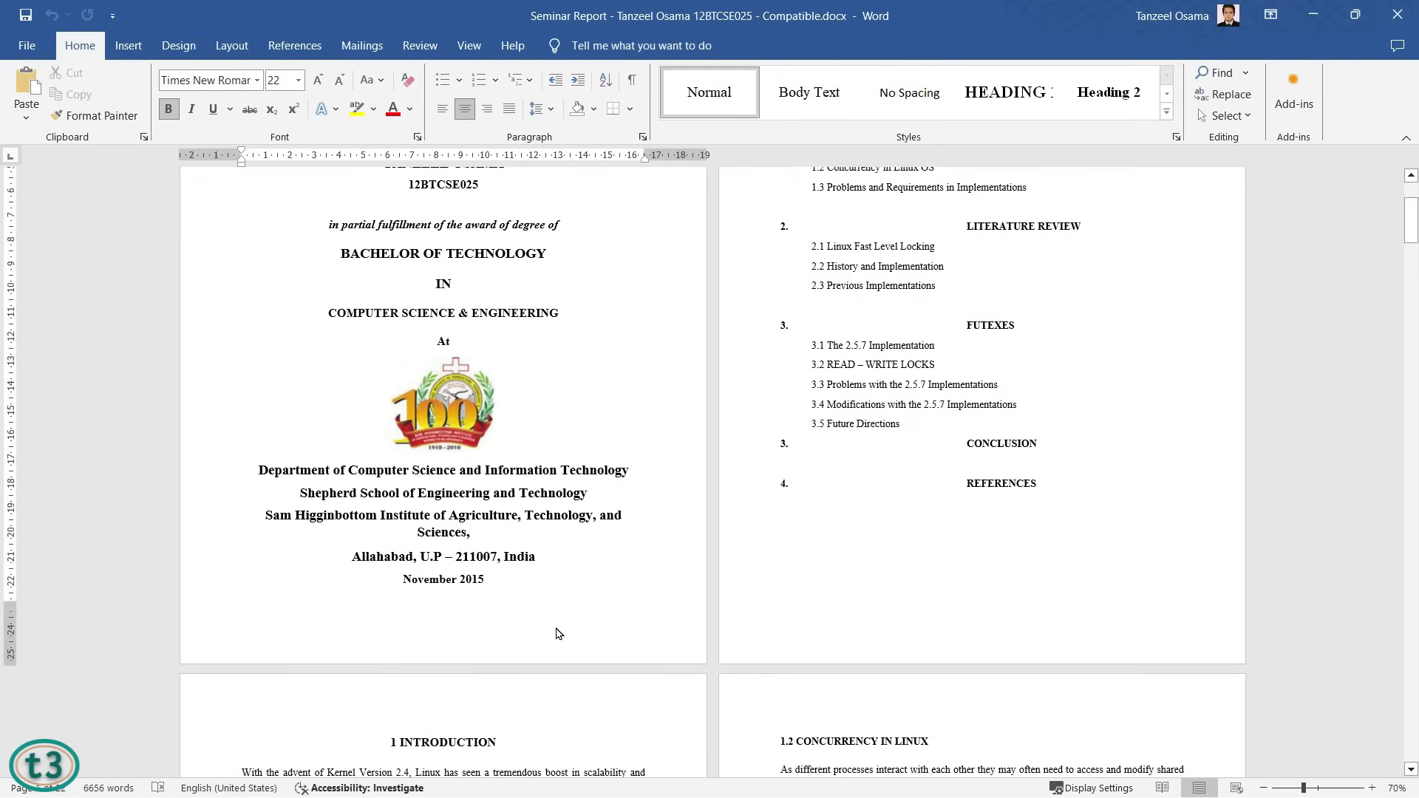
scroll(556, 636, "up", 3)
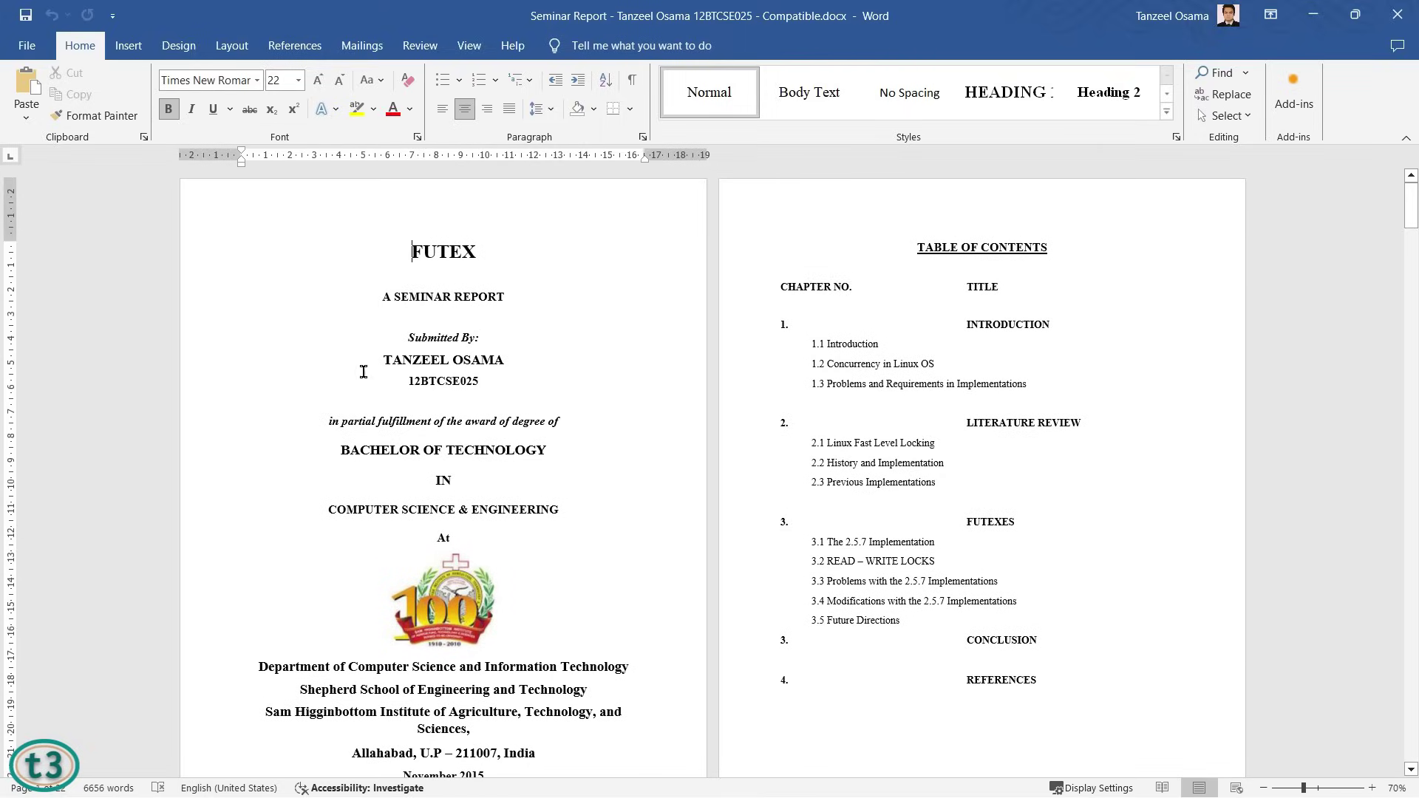
scroll(643, 713, "down", 2)
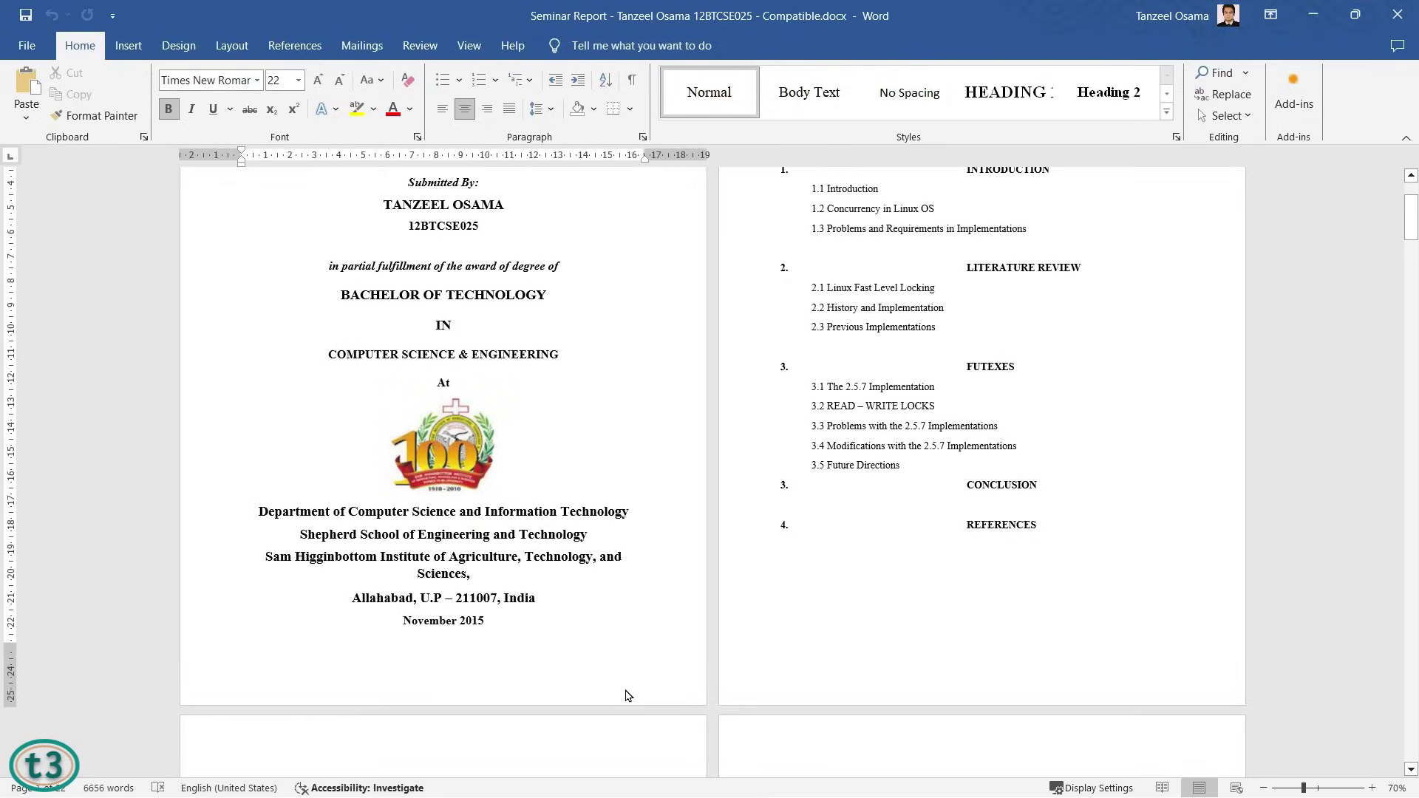
left_click(231, 45)
left_click(80, 45)
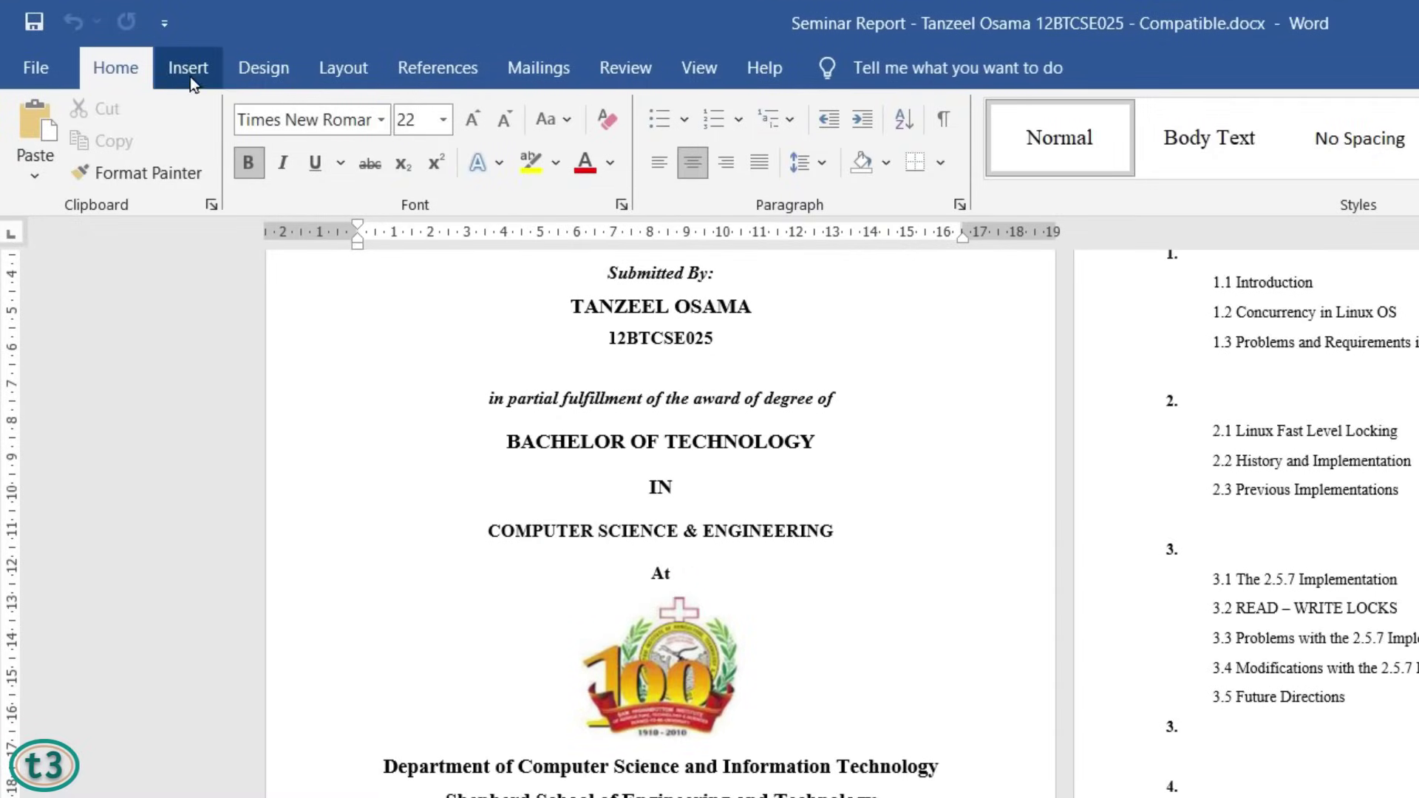
Add page numbers to the bottom of the page in the Plain Number 2 style.
left_click(189, 70)
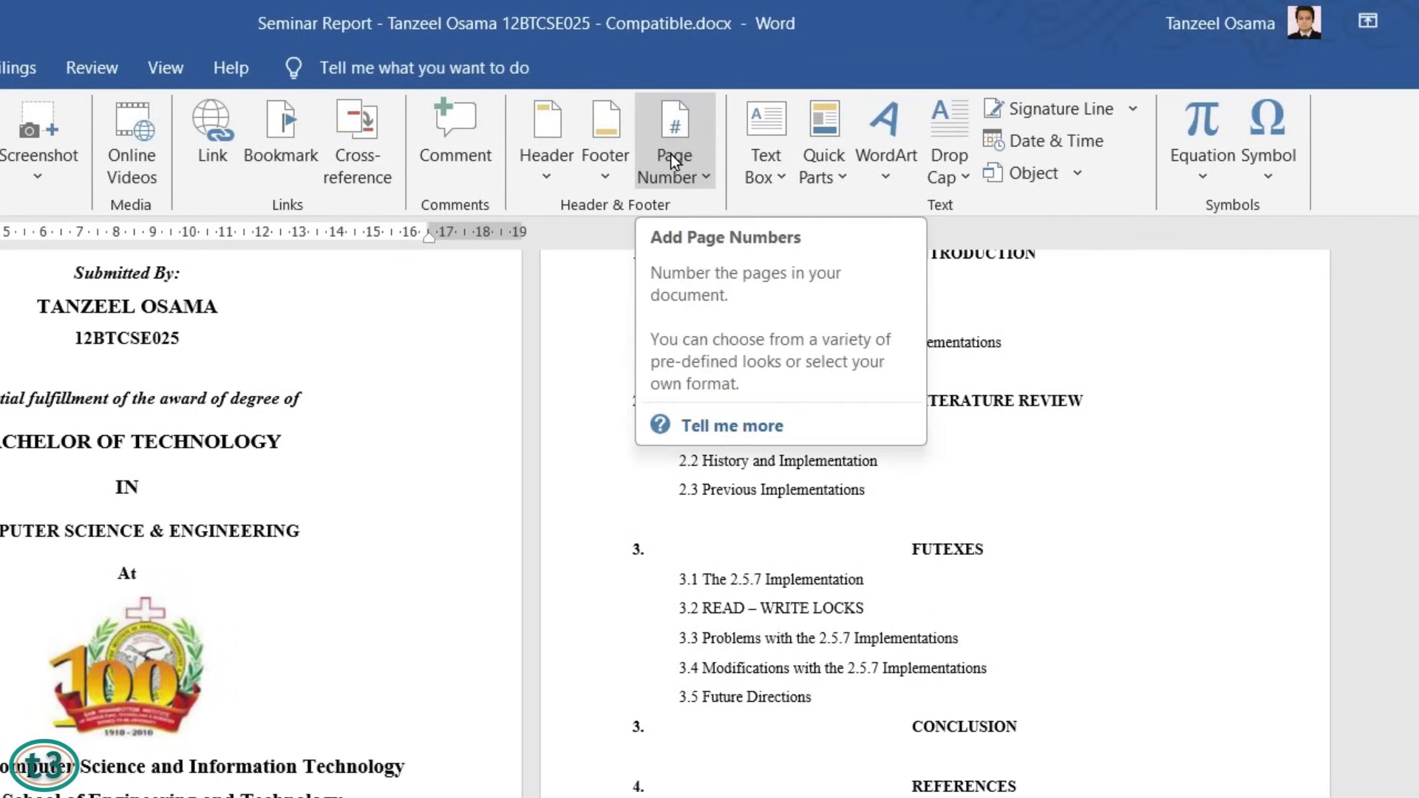
left_click(681, 182)
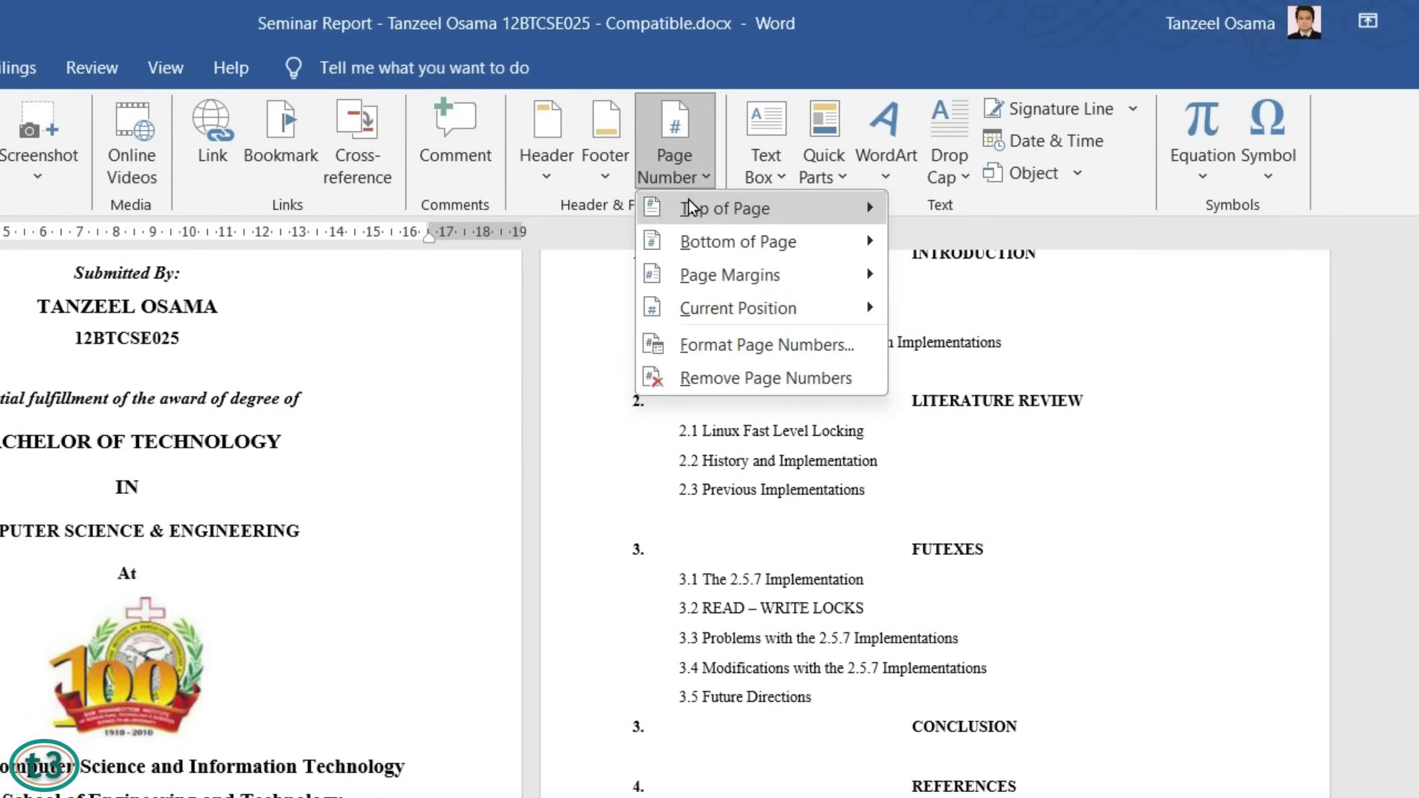
mouse_move(690, 206)
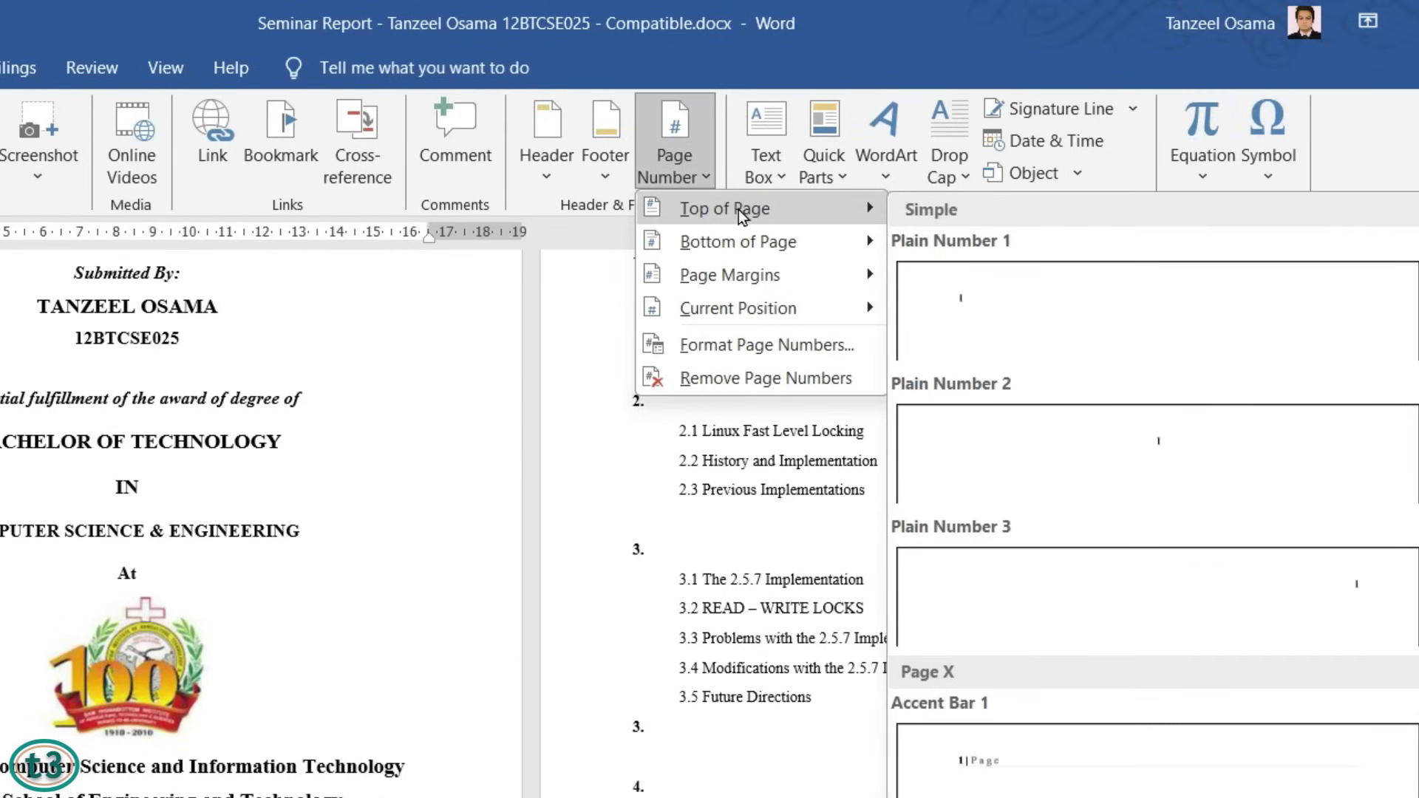
mouse_move(737, 246)
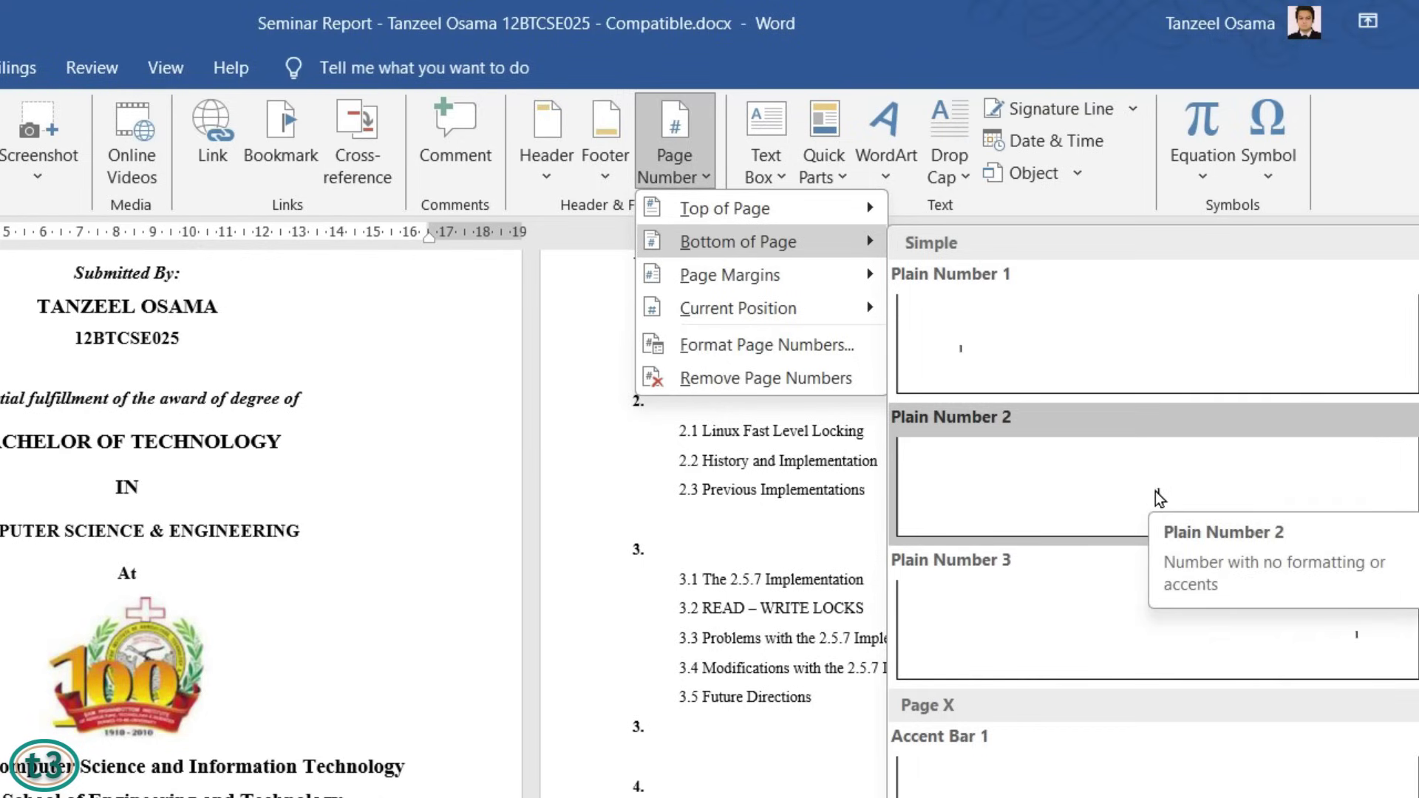
left_click(1112, 488)
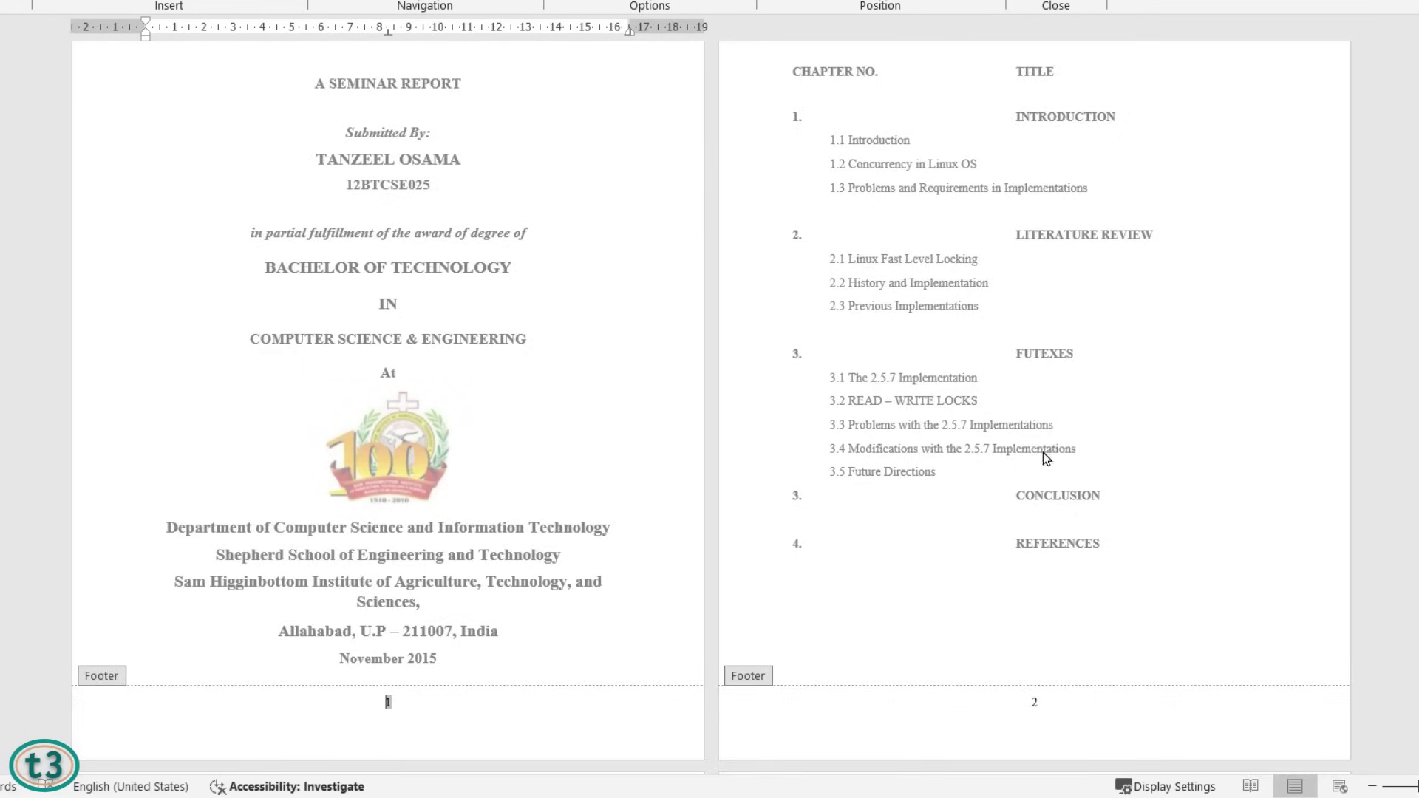
Enable the Different First Page option so the title page carries no page number.
scroll(954, 776, "down", 3)
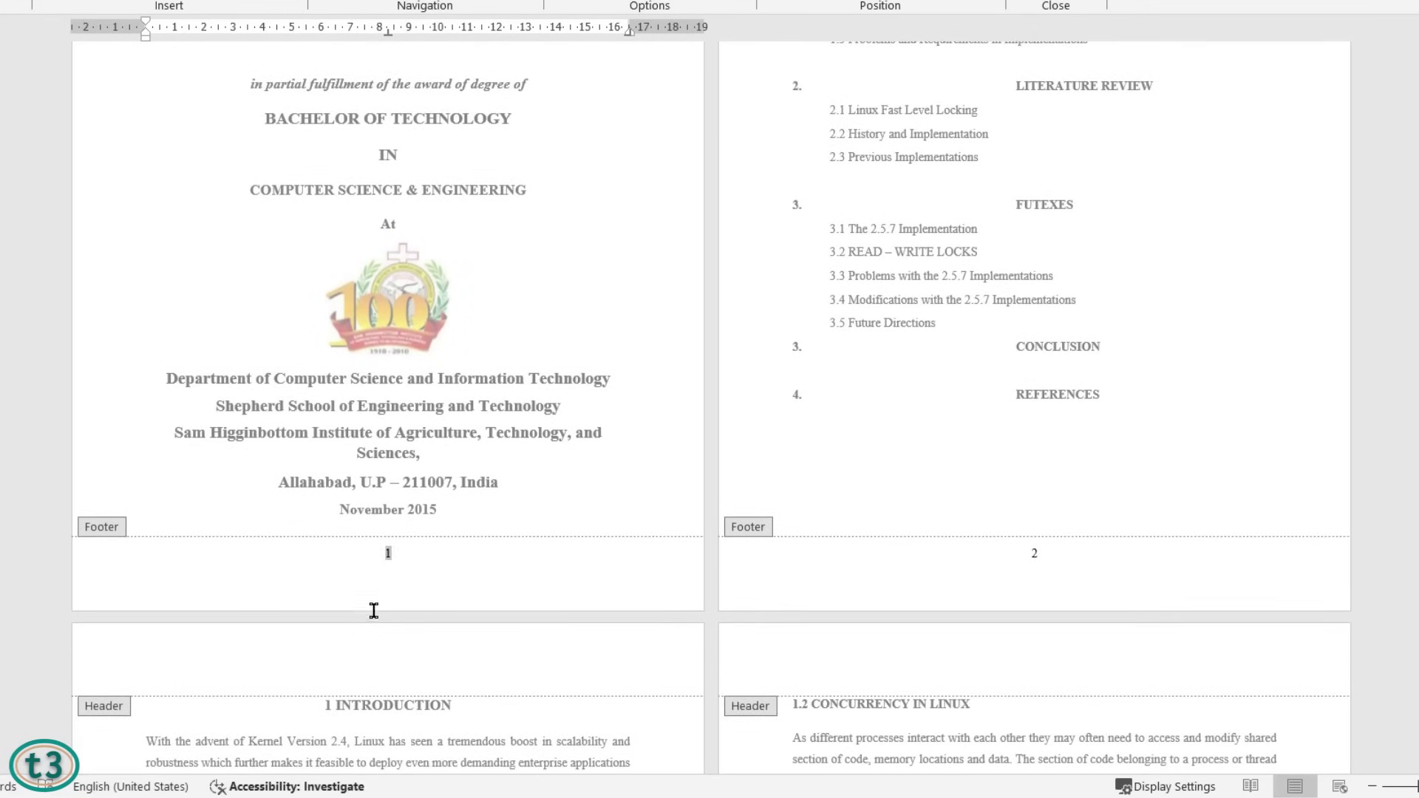
scroll(313, 654, "up", 3)
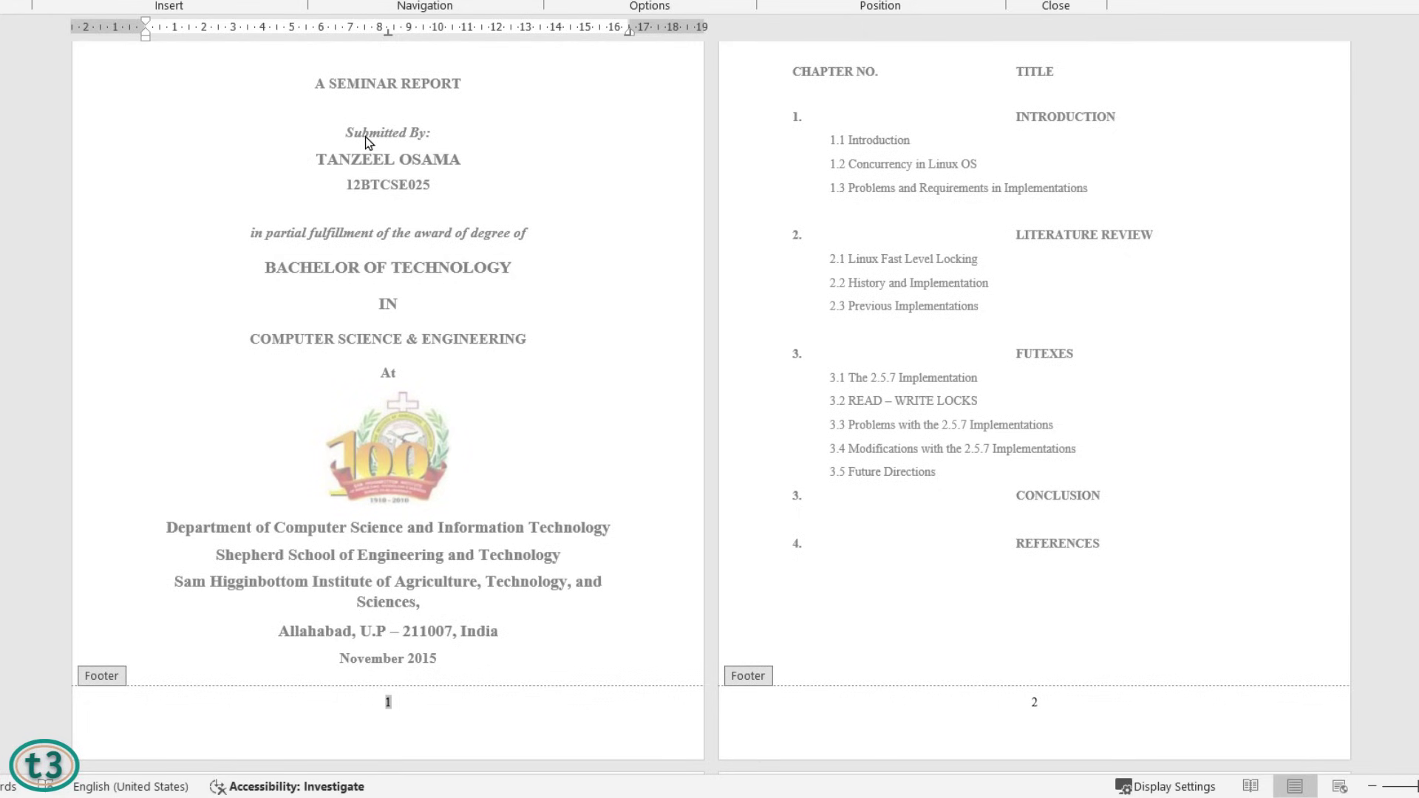
scroll(475, 663, "down", 1)
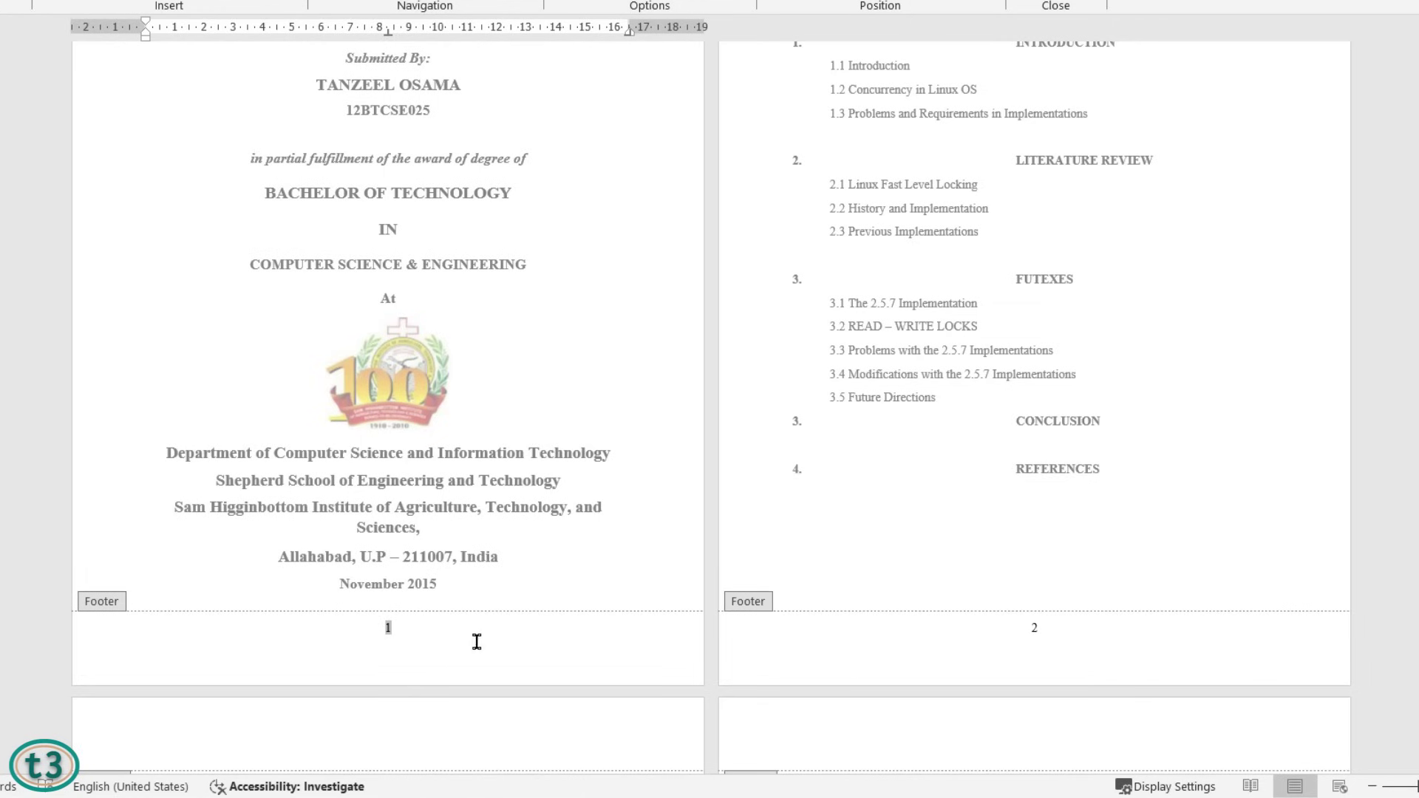
left_click(528, 0)
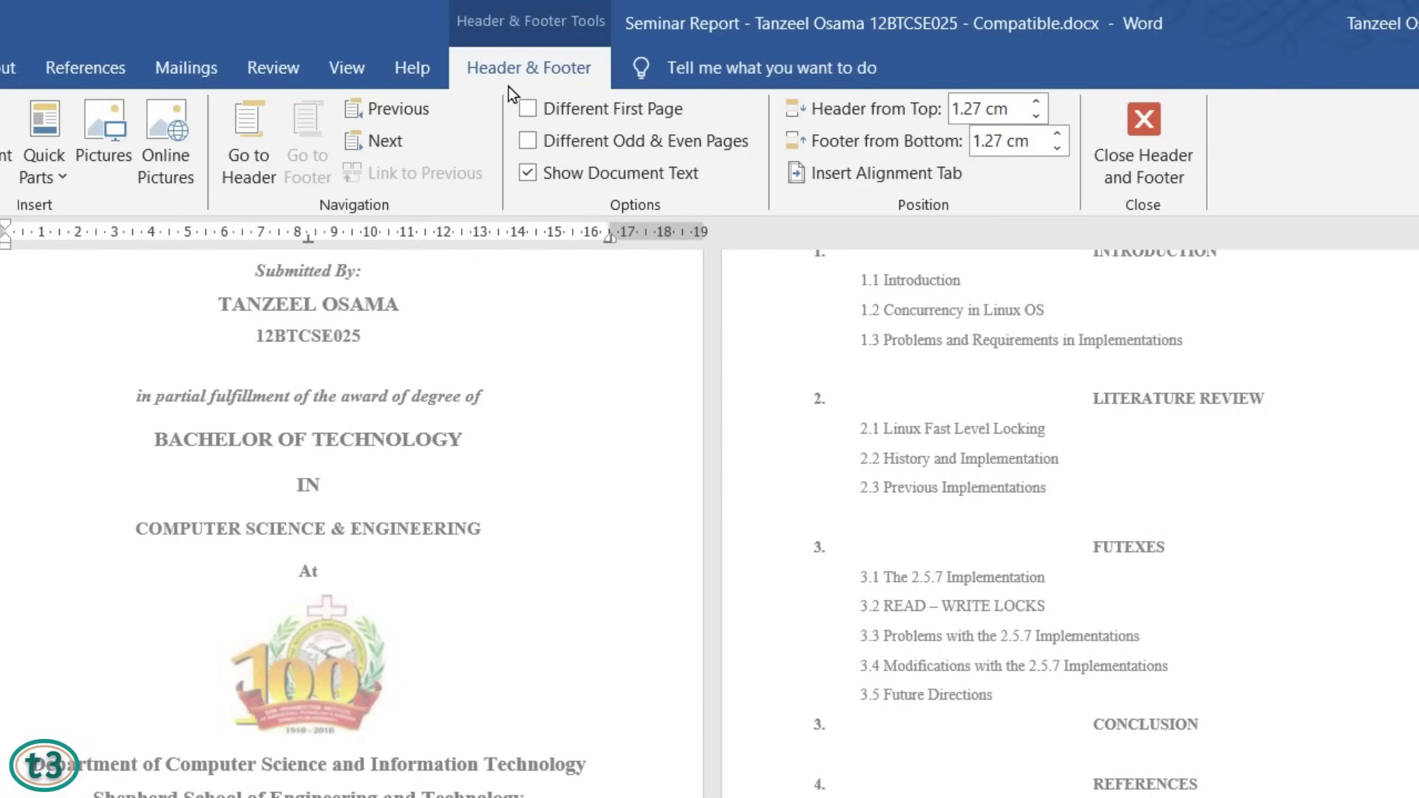
left_click(602, 113)
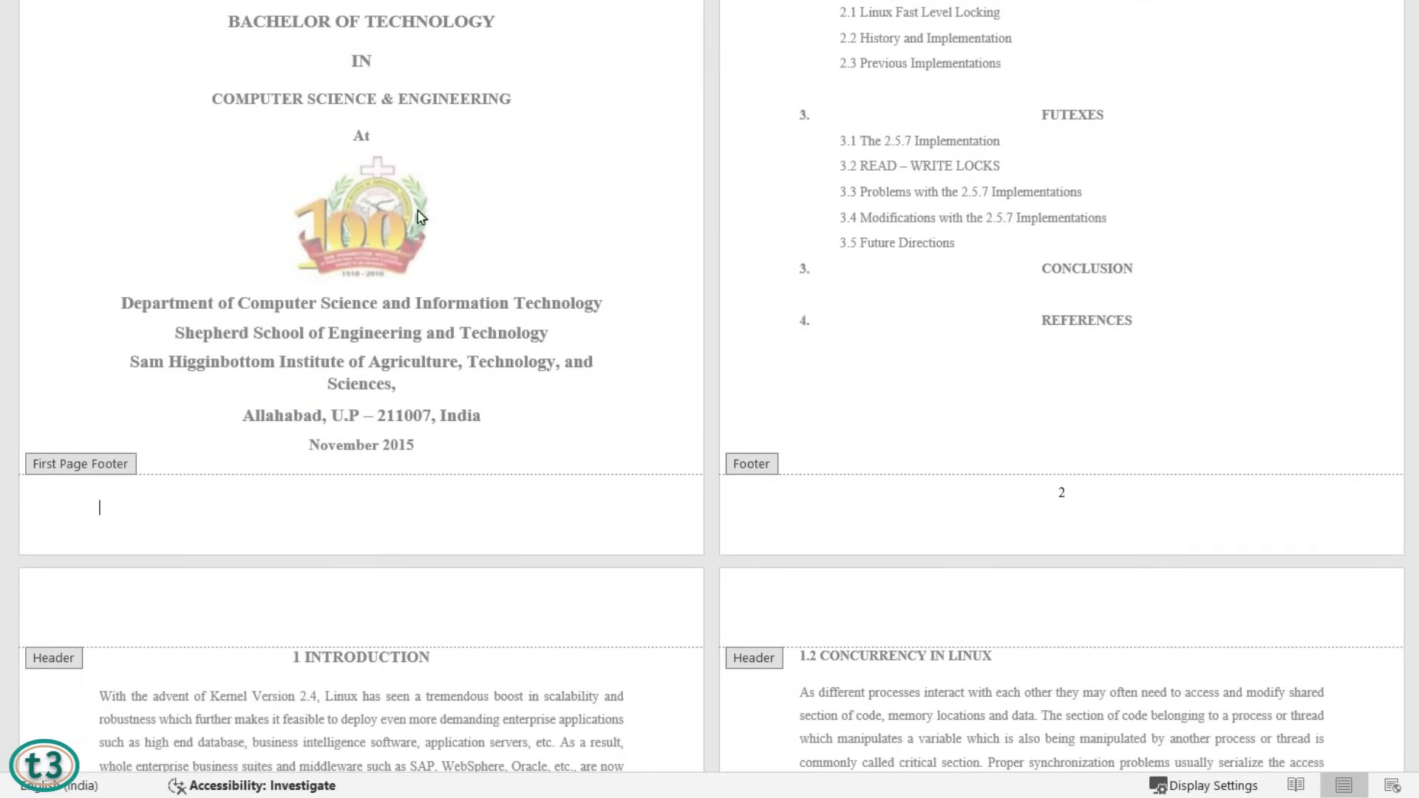
scroll(421, 428, "up", 1)
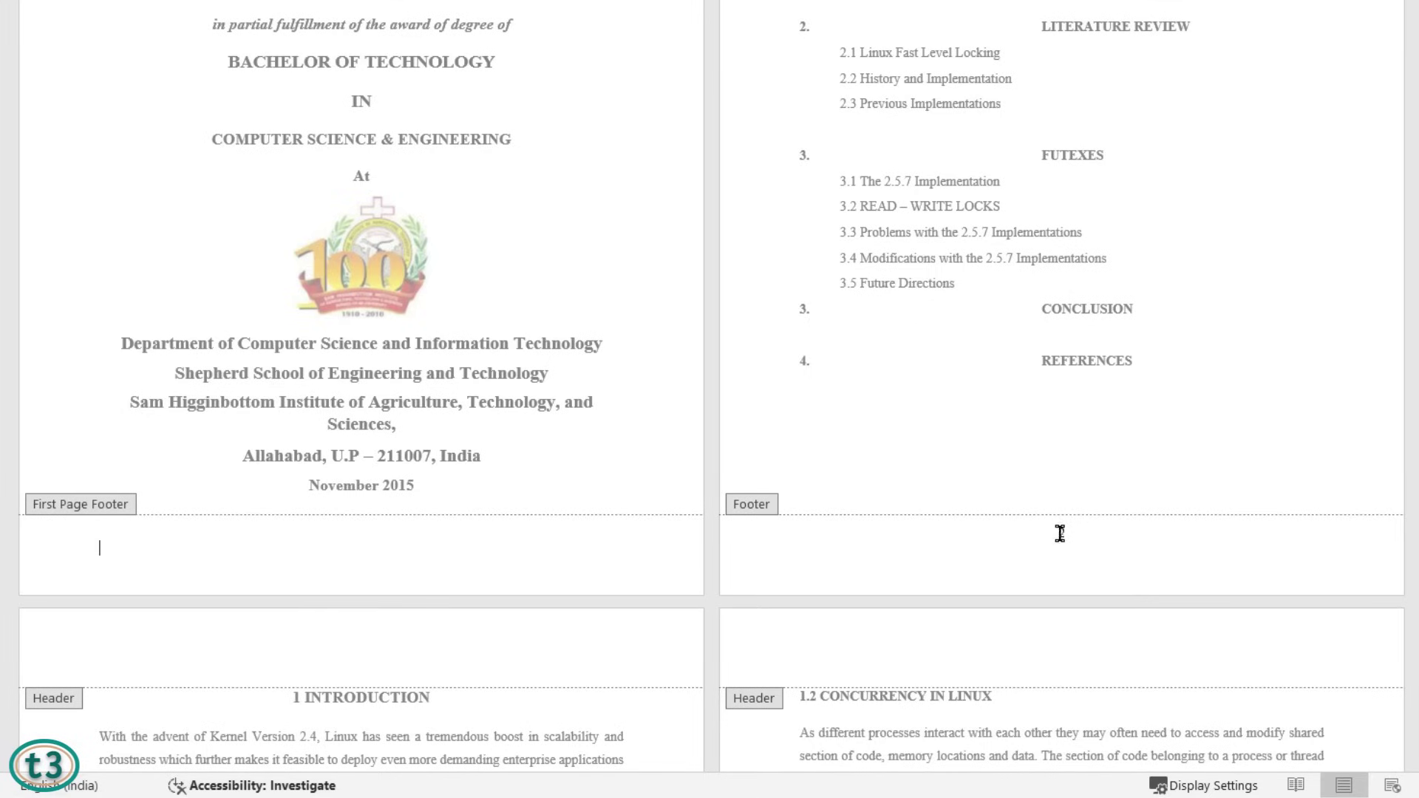
Select the page number in the second page's footer and set the page numbering to start at 0.
left_click(1101, 568)
double_click(1062, 532)
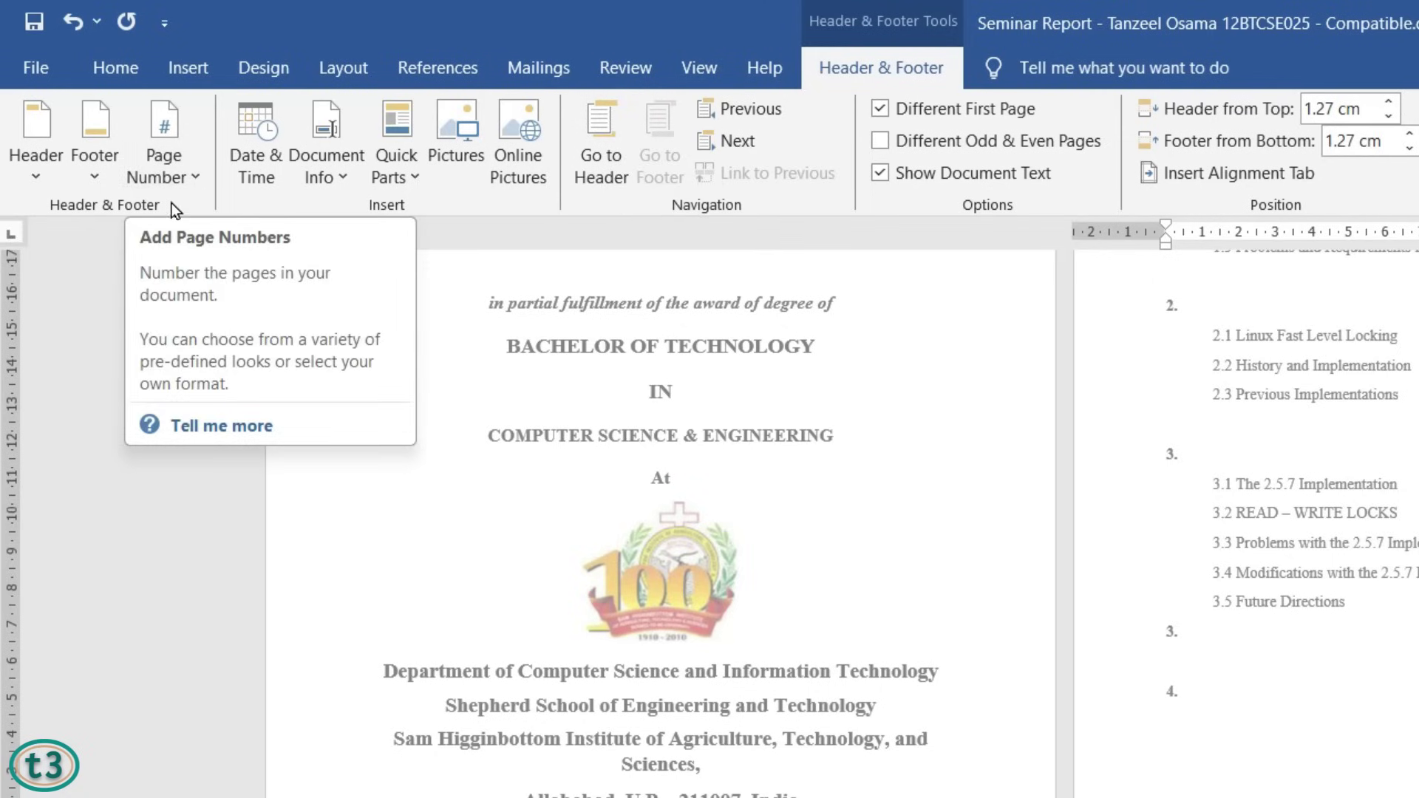
left_click(192, 175)
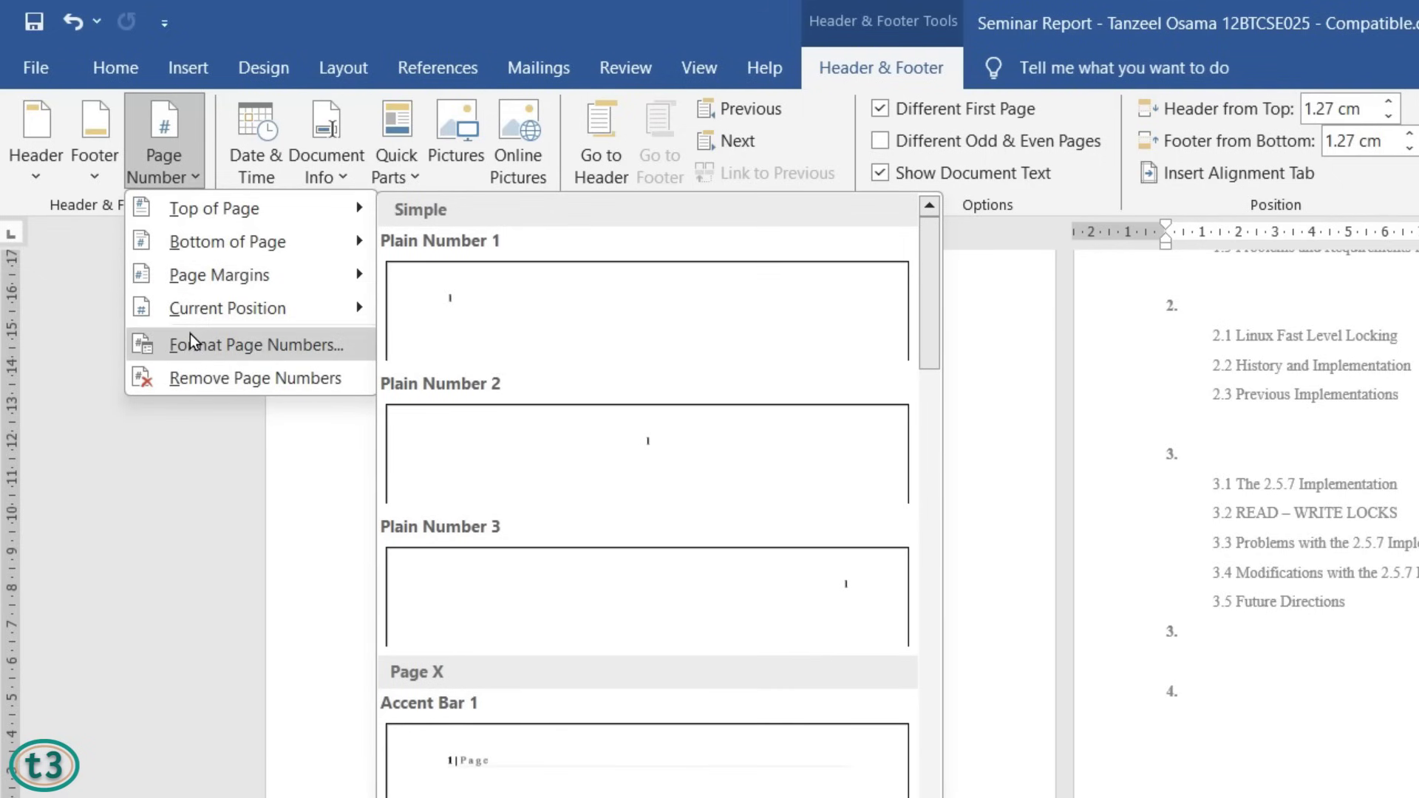
left_click(300, 351)
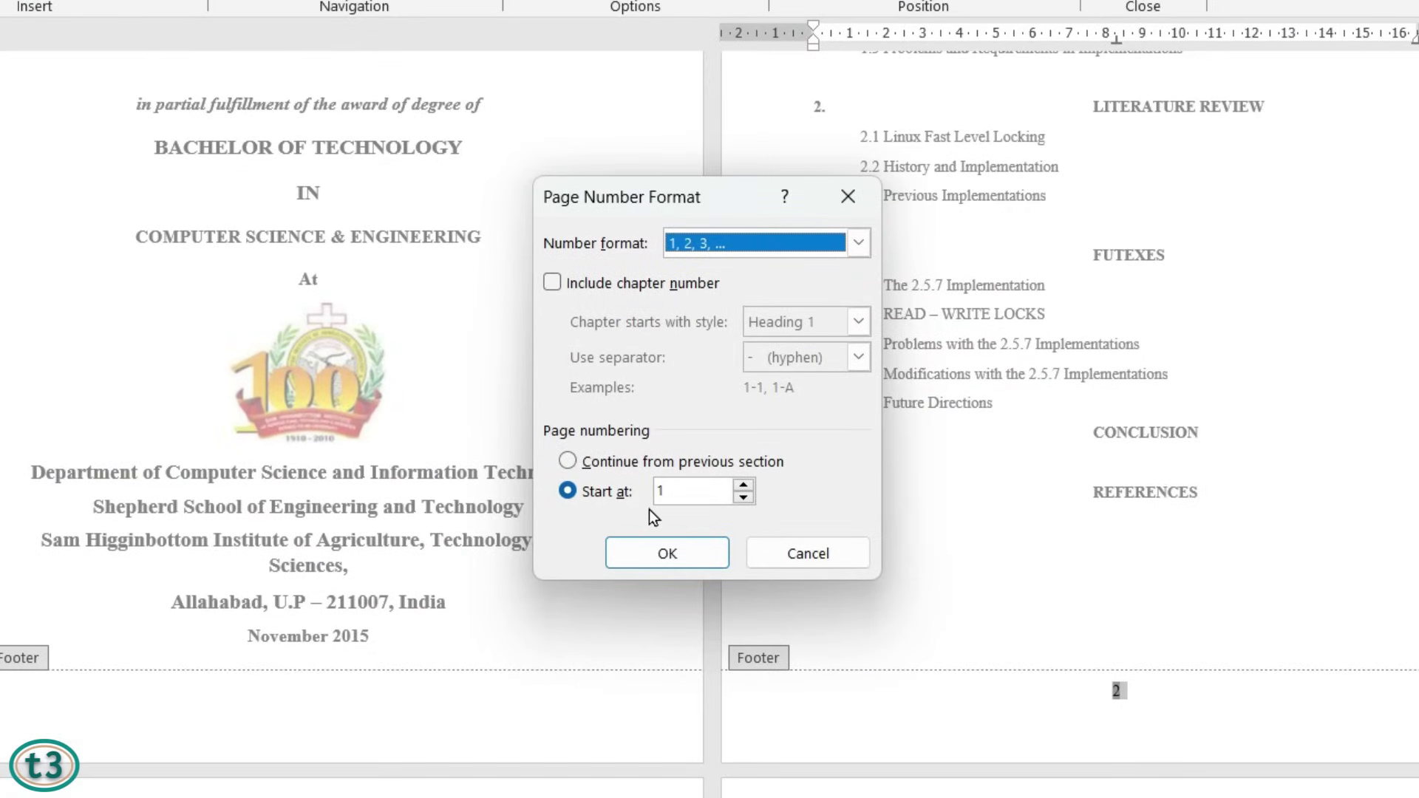
left_click(749, 499)
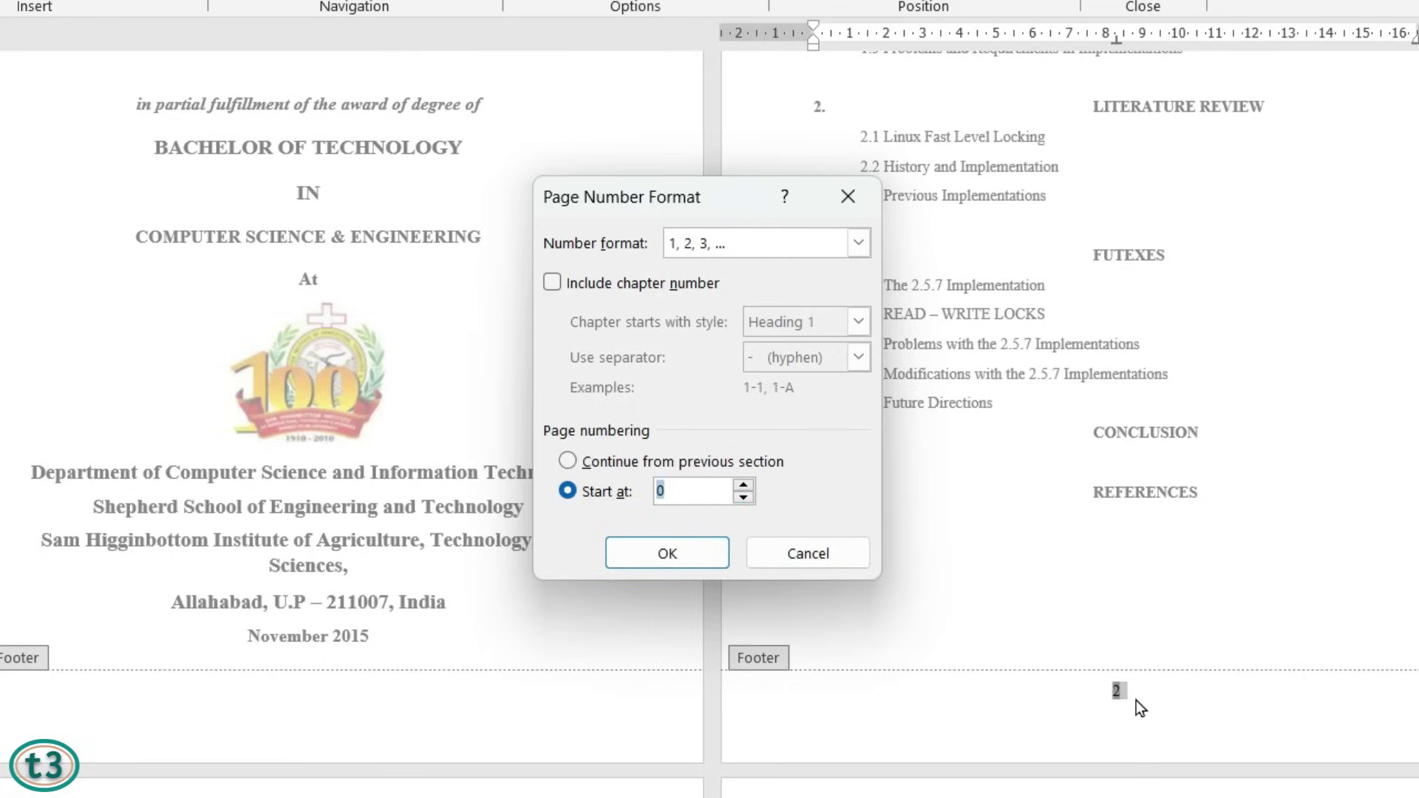
left_click(696, 557)
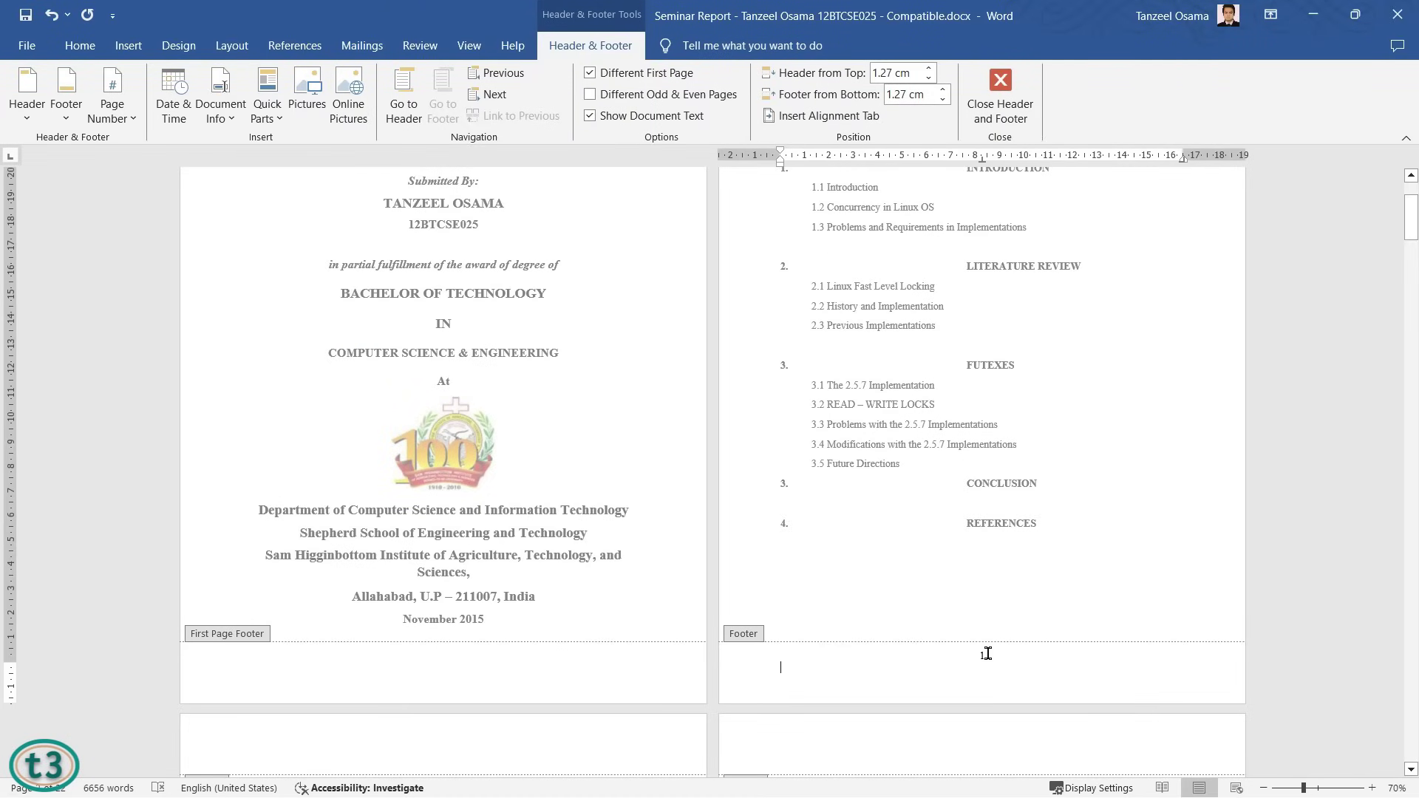
left_click_drag(1411, 227, 1411, 191)
scroll(584, 464, "up", 7)
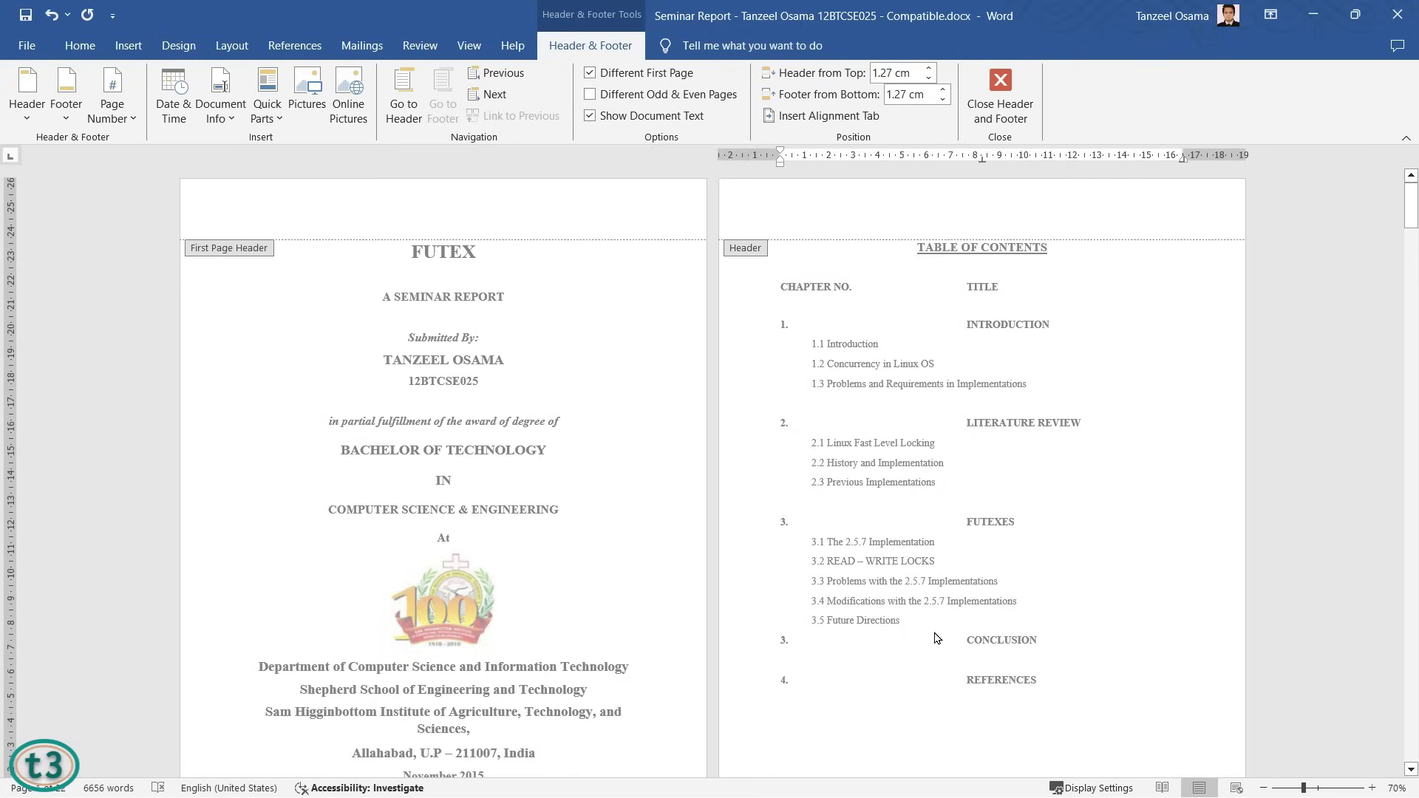
scroll(935, 629, "down", 5)
scroll(935, 637, "down", 3)
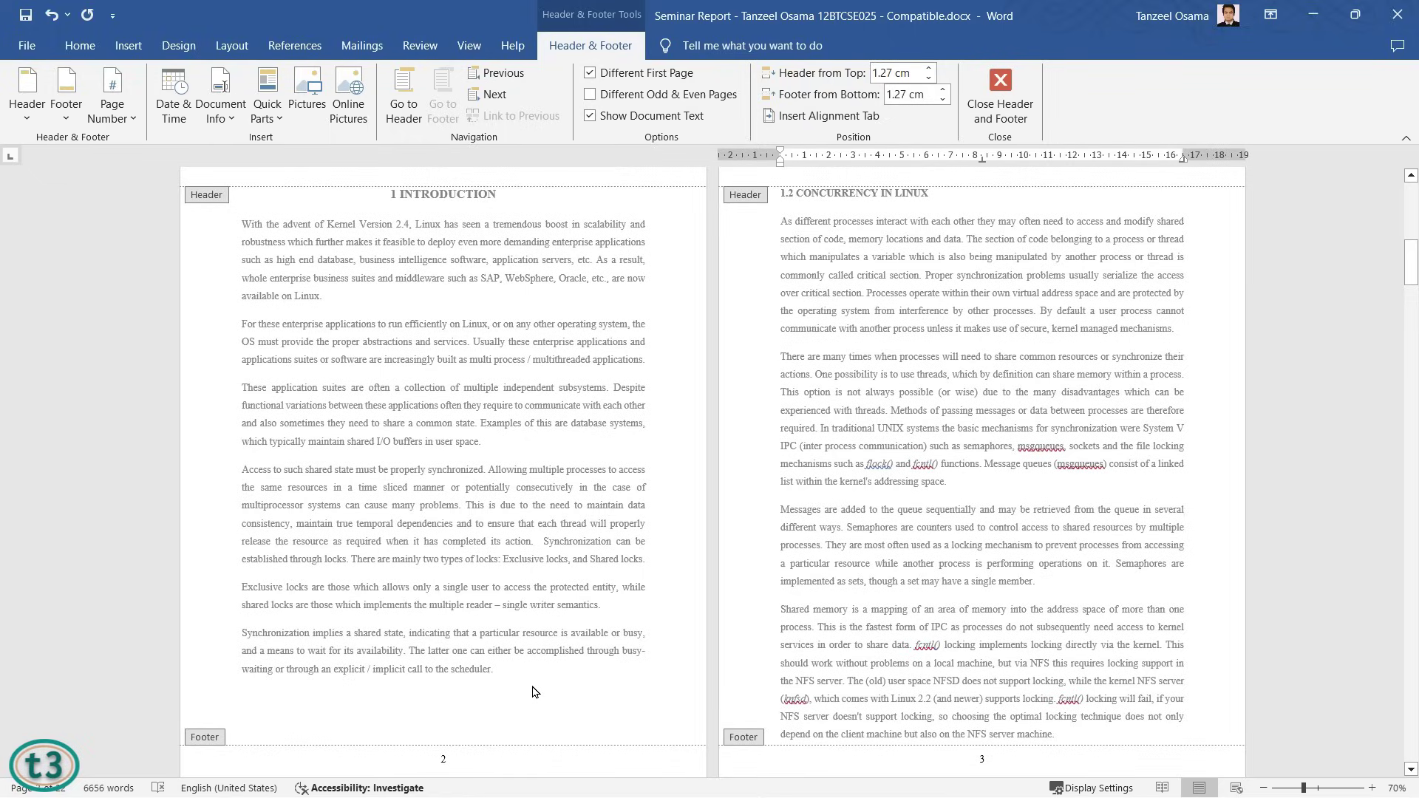
Set the page numbering to start at 1 in the page number format.
scroll(535, 691, "up", 8)
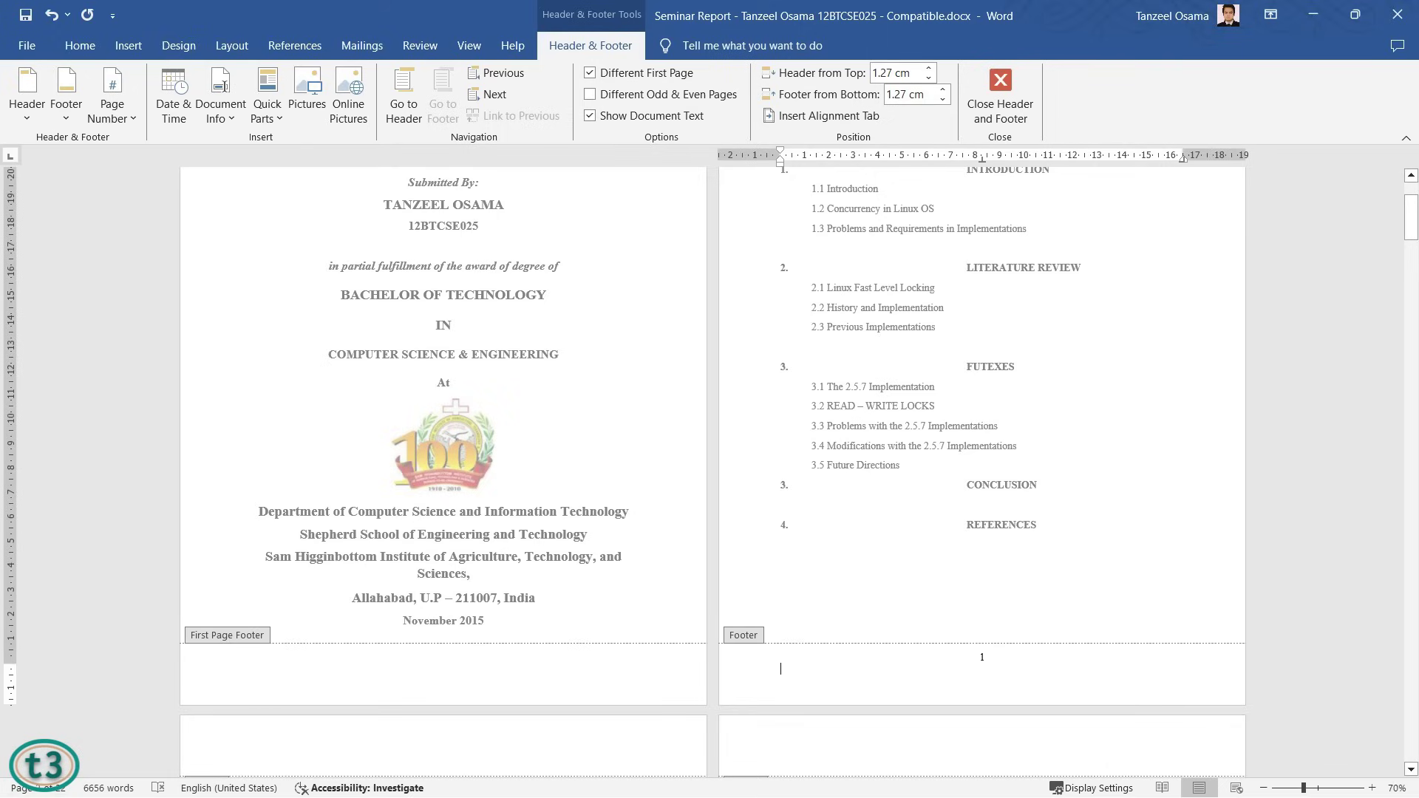
left_click(134, 120)
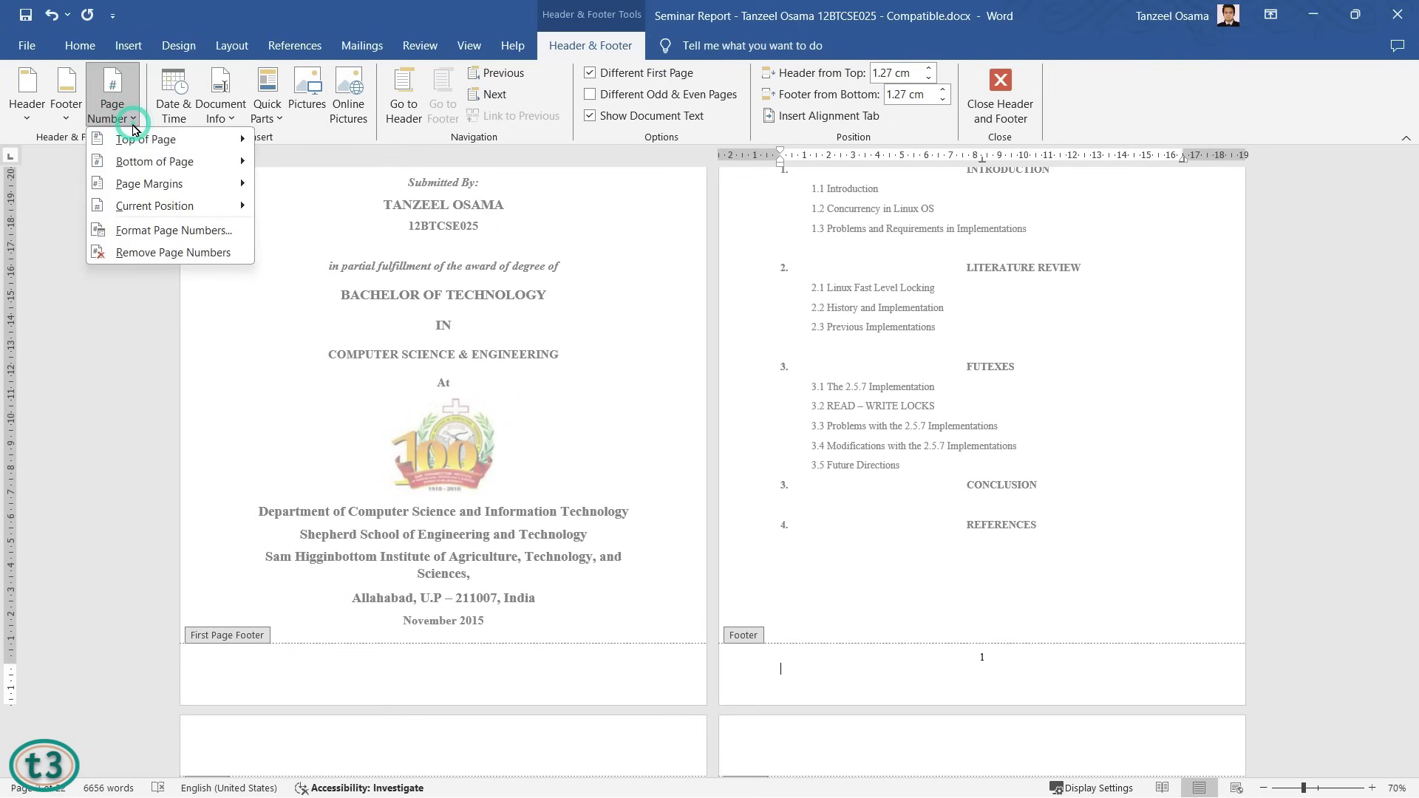
left_click(155, 231)
left_click(734, 456)
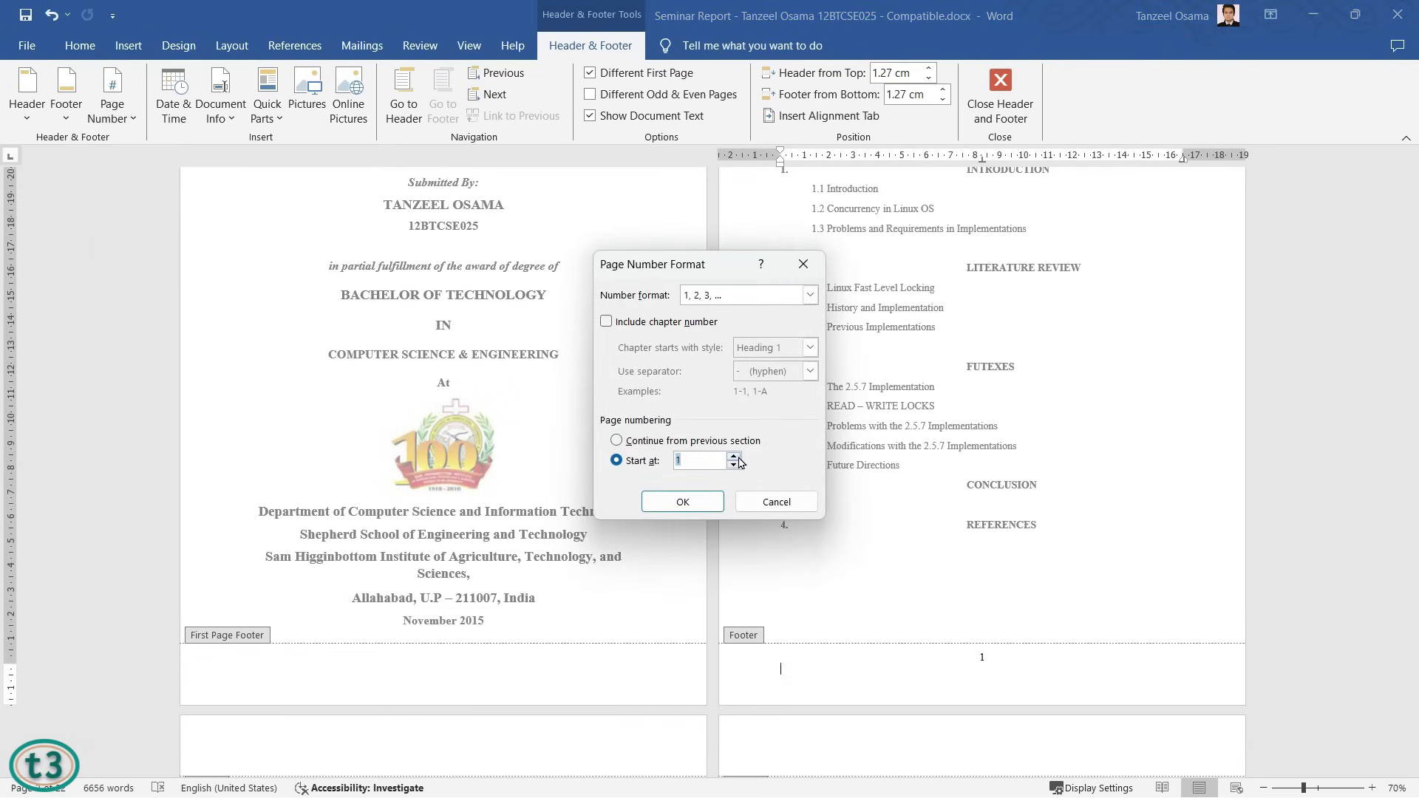
left_click(683, 501)
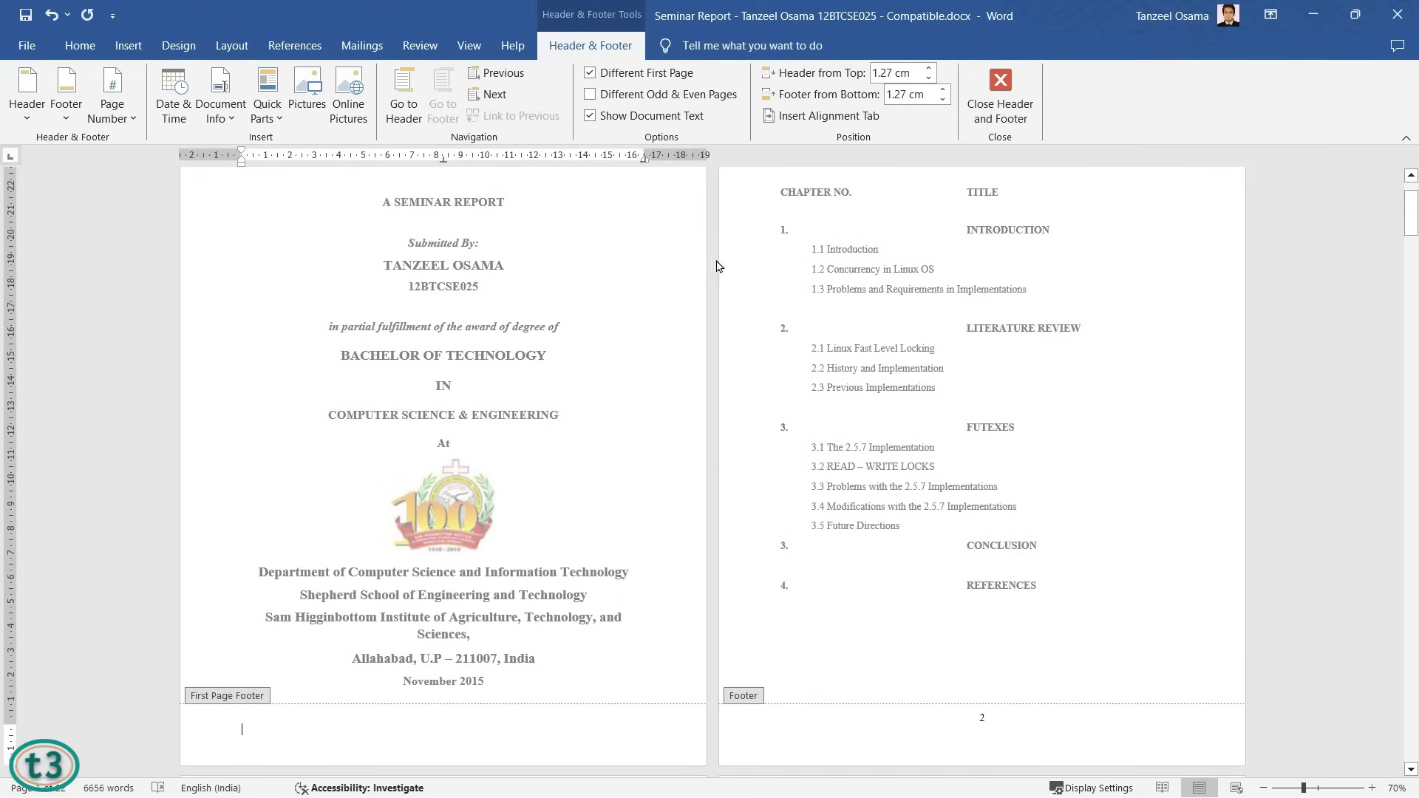
Turn off the Different First Page option and close header and footer editing.
left_click(654, 76)
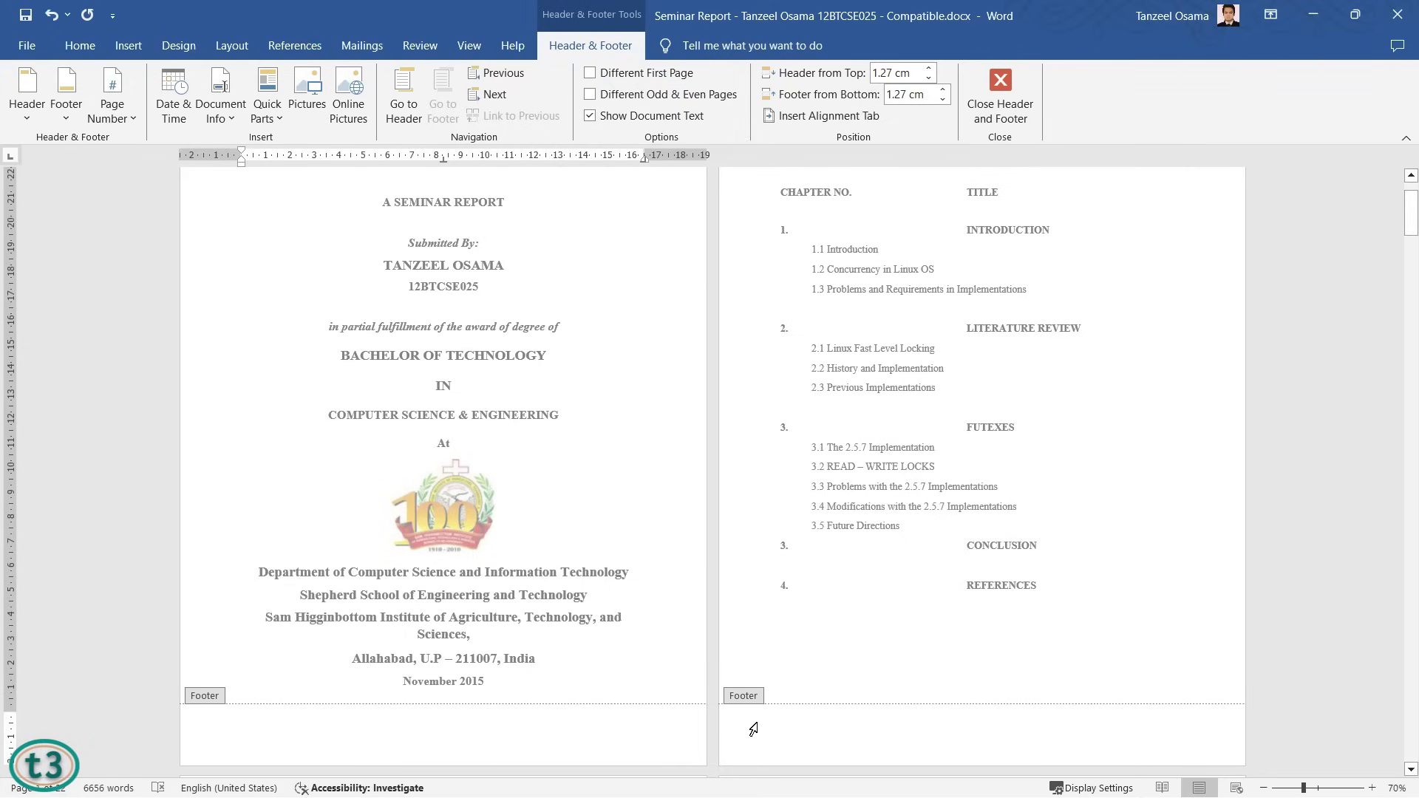
left_click(996, 111)
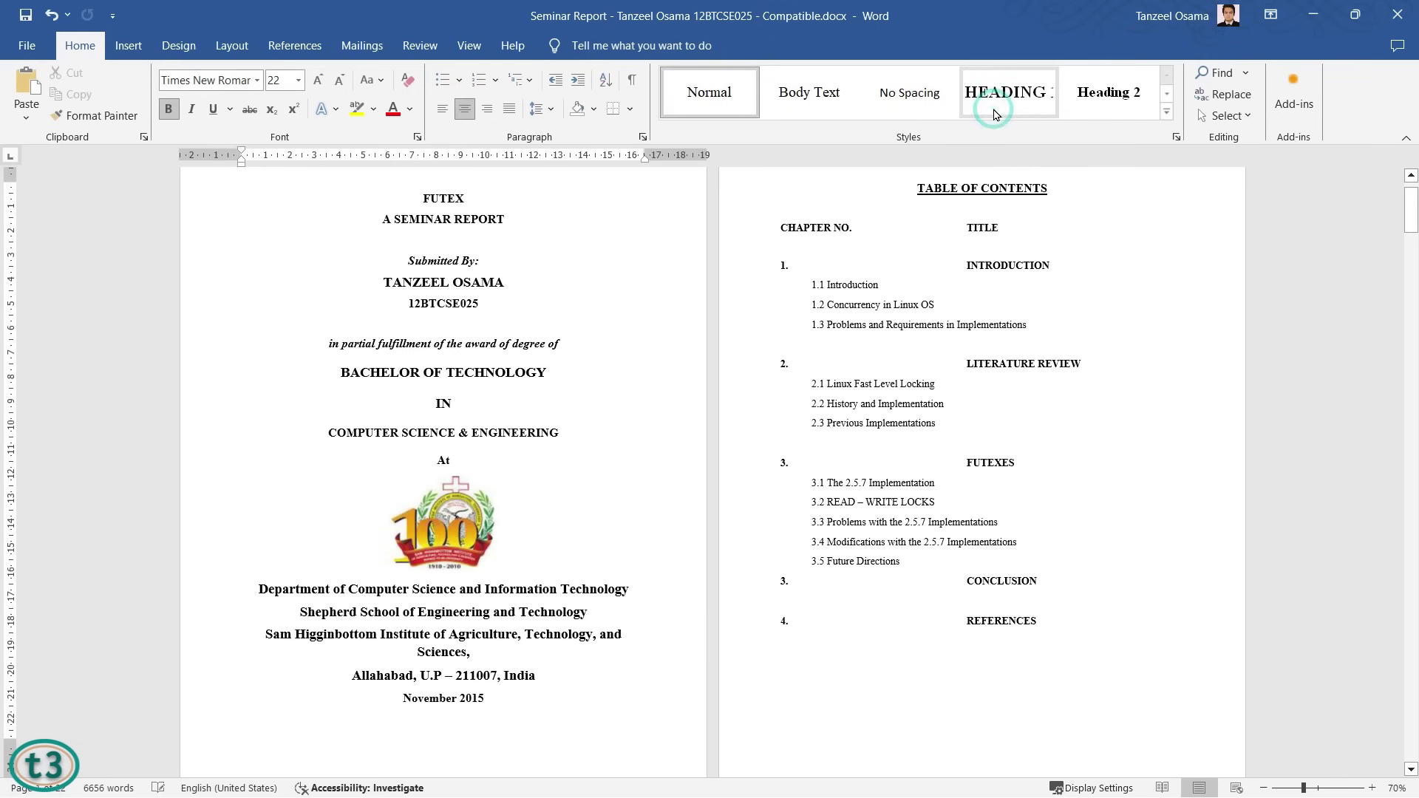
Show the paragraph marks and other hidden formatting symbols throughout the document.
scroll(1077, 613, "down", 3)
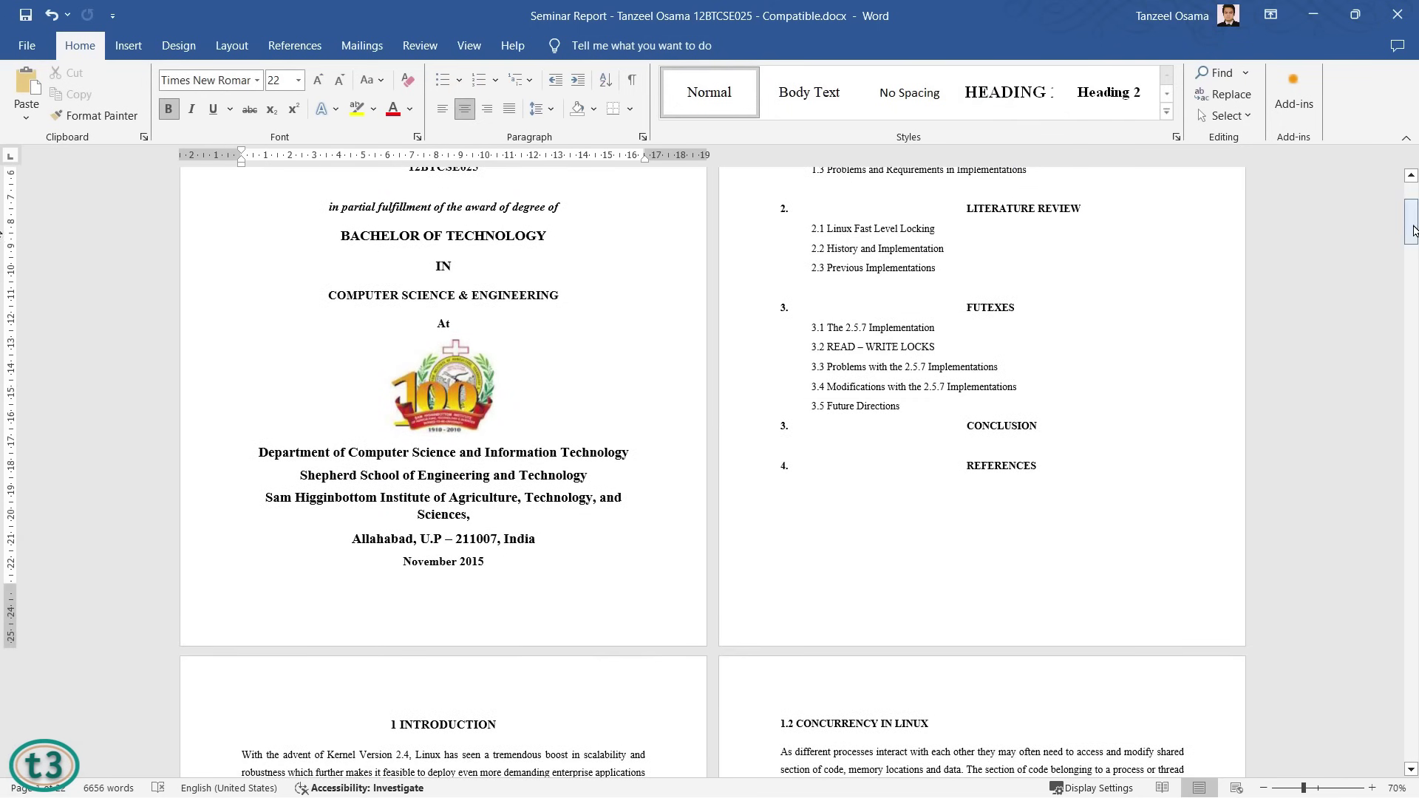
left_click_drag(1401, 244, 1389, 194)
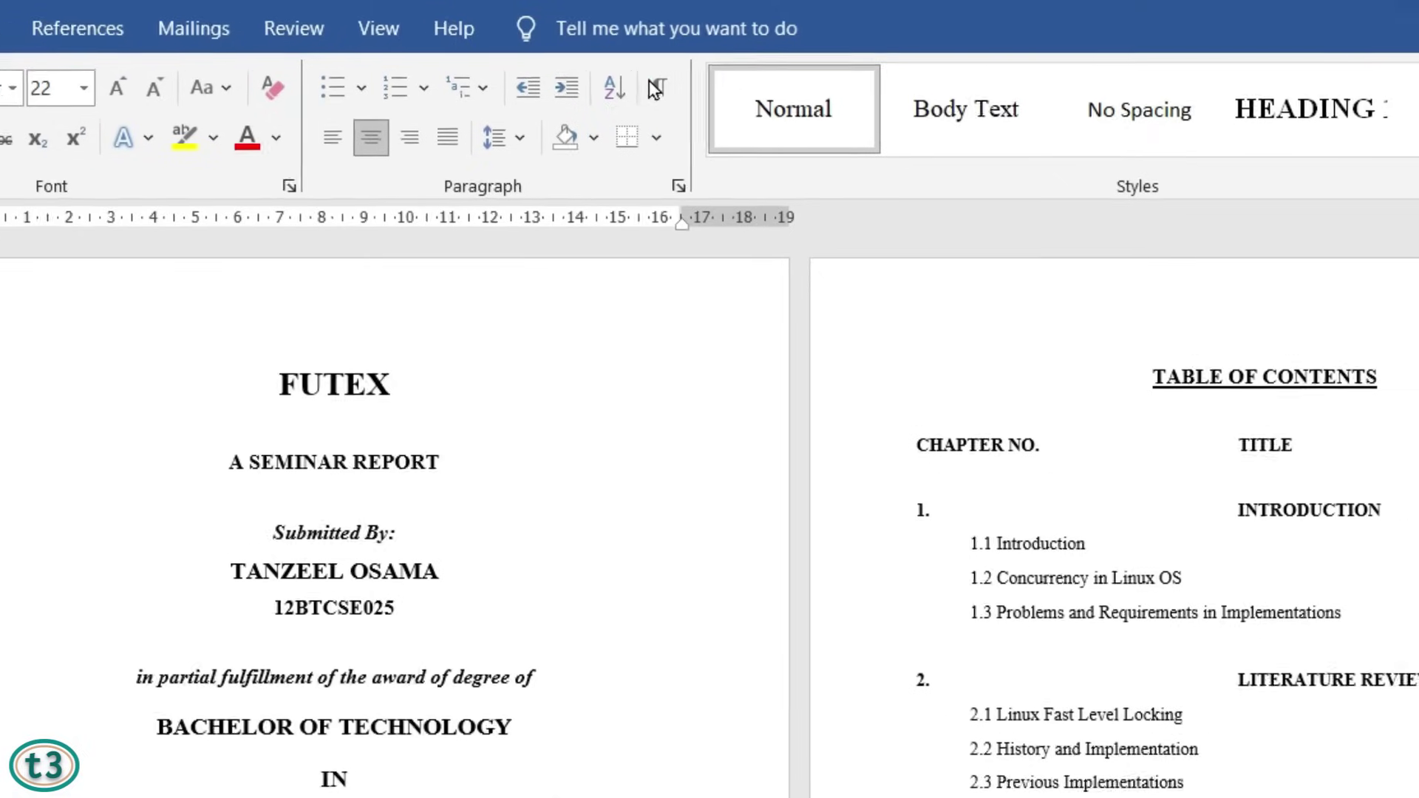
left_click(632, 82)
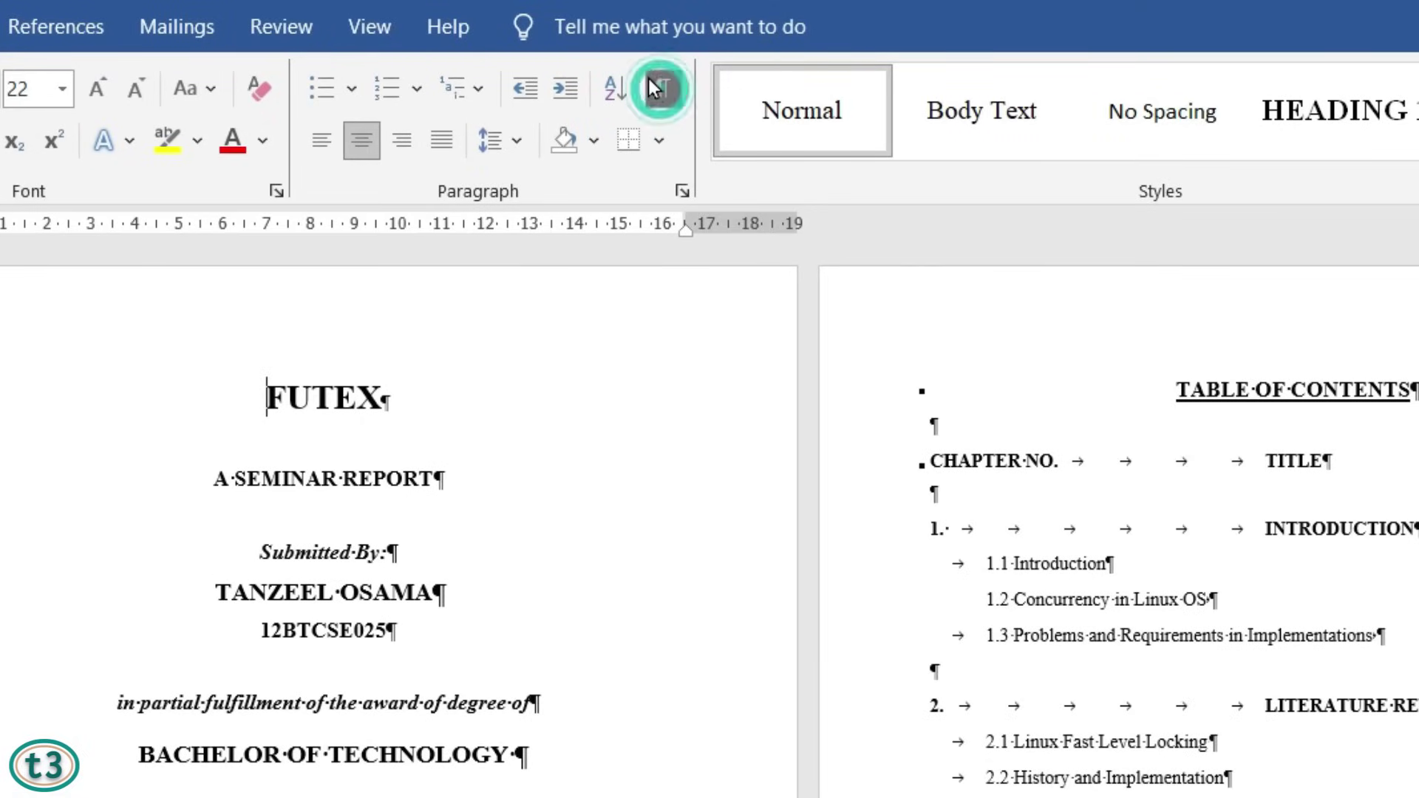
scroll(399, 517, "down", 3)
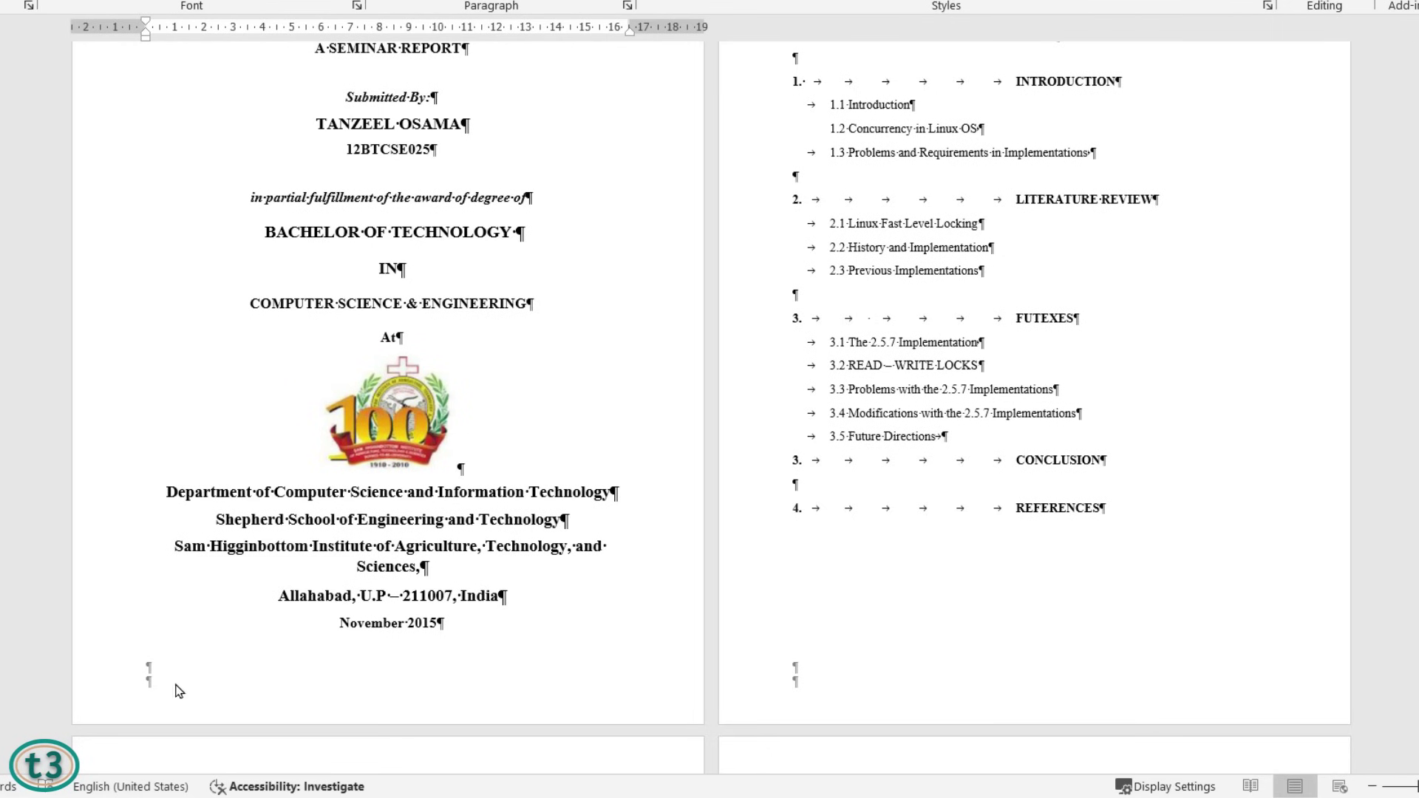
Insert a Next Page section break after the REFERENCES entry at the end of the table of contents.
scroll(484, 663, "up", 3)
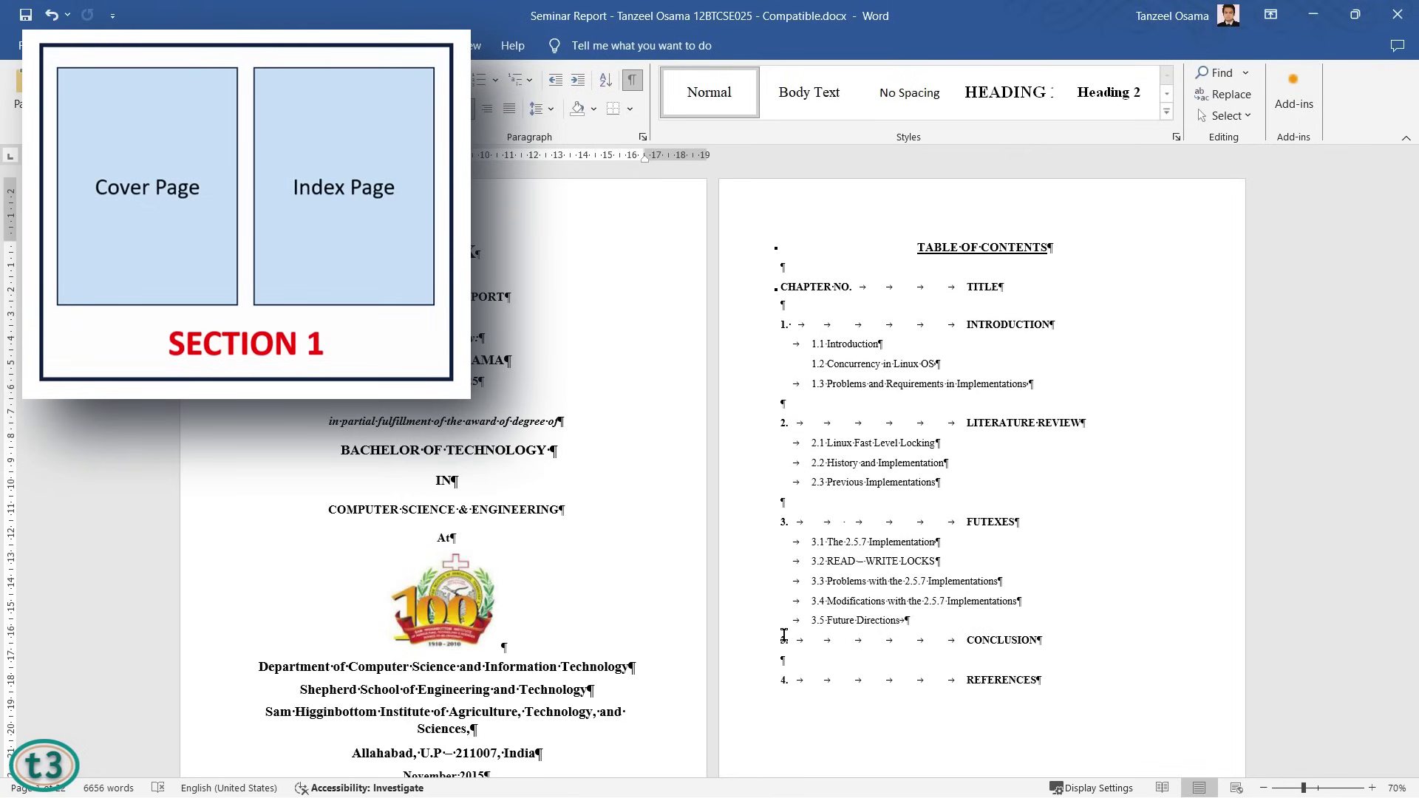
scroll(784, 634, "down", 3)
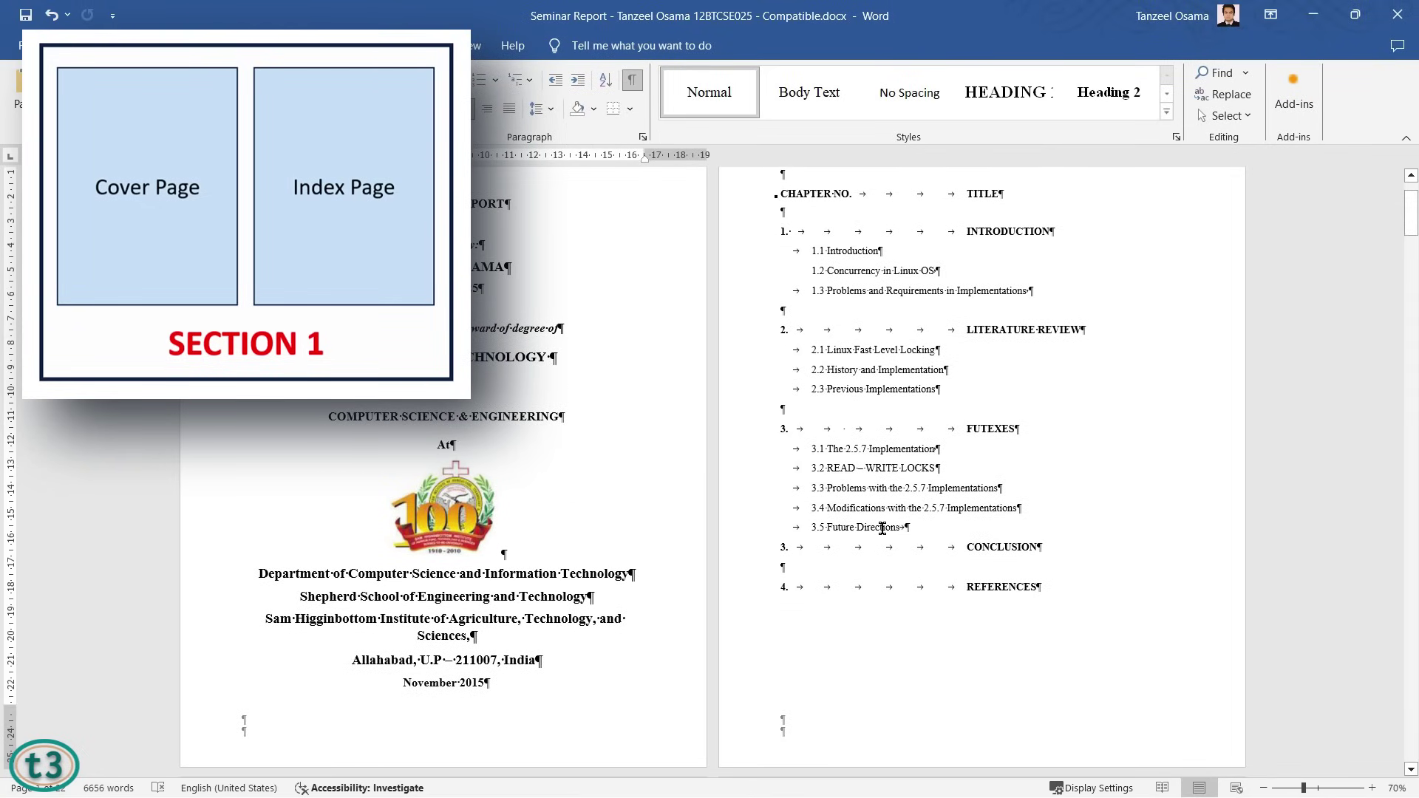
scroll(882, 528, "down", 12)
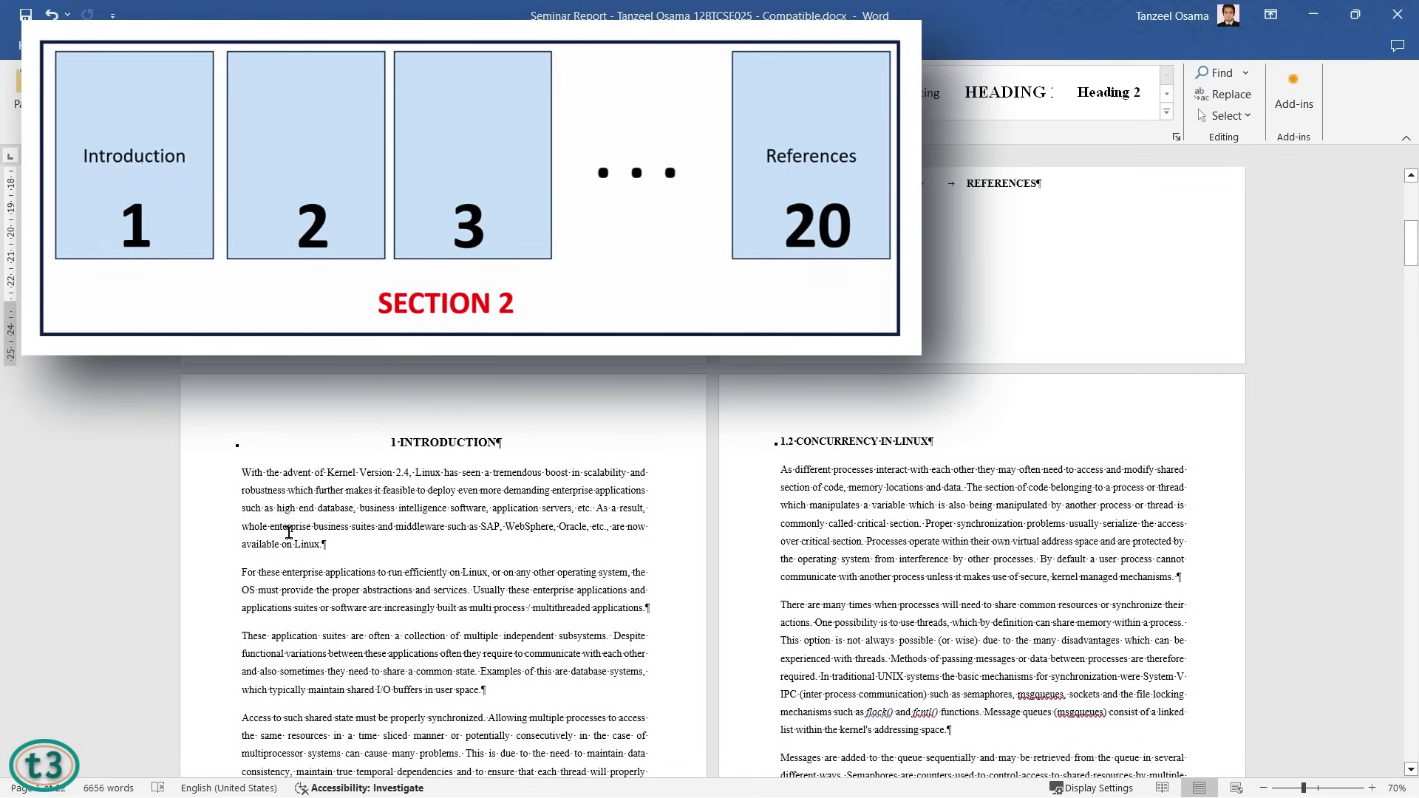
scroll(451, 692, "up", 10)
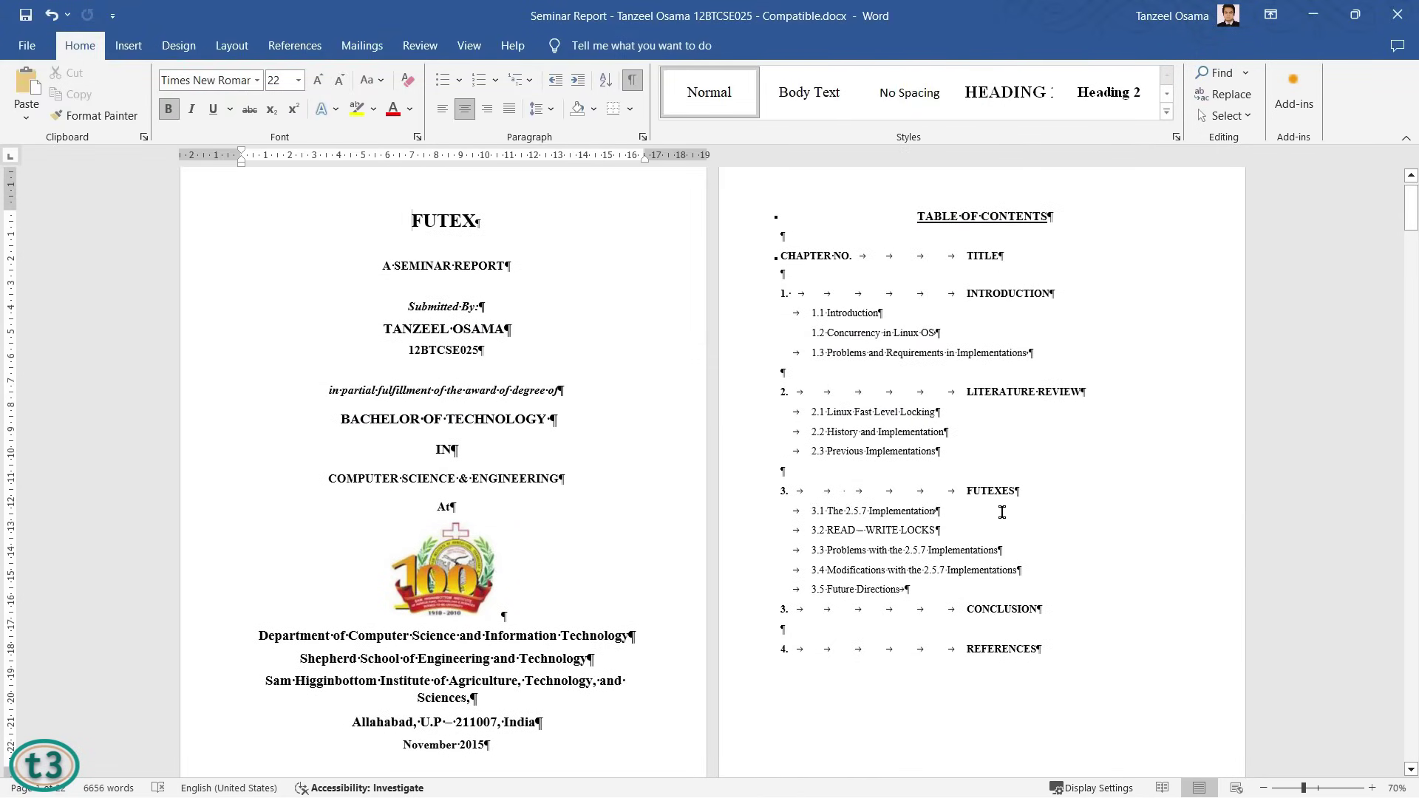
scroll(1003, 512, "down", 3)
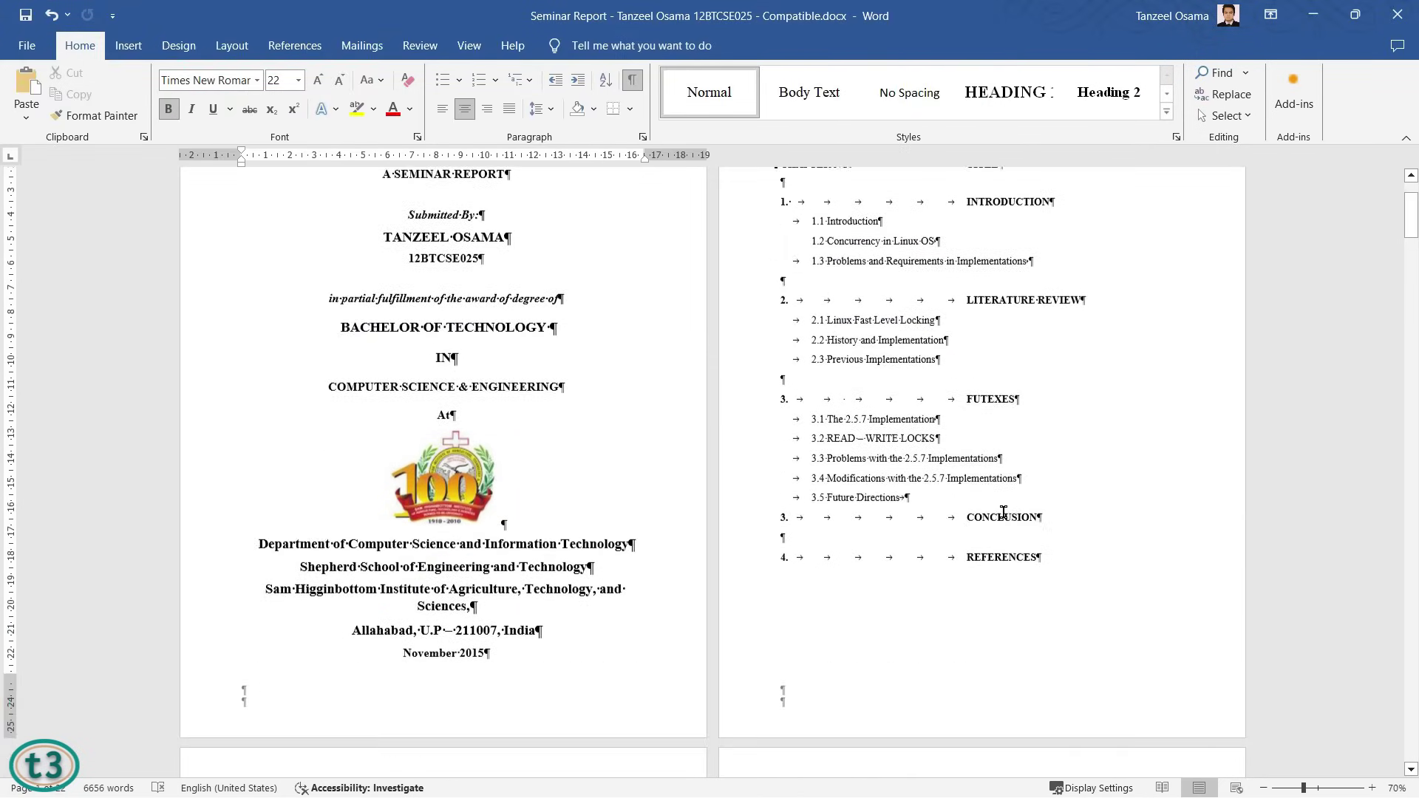
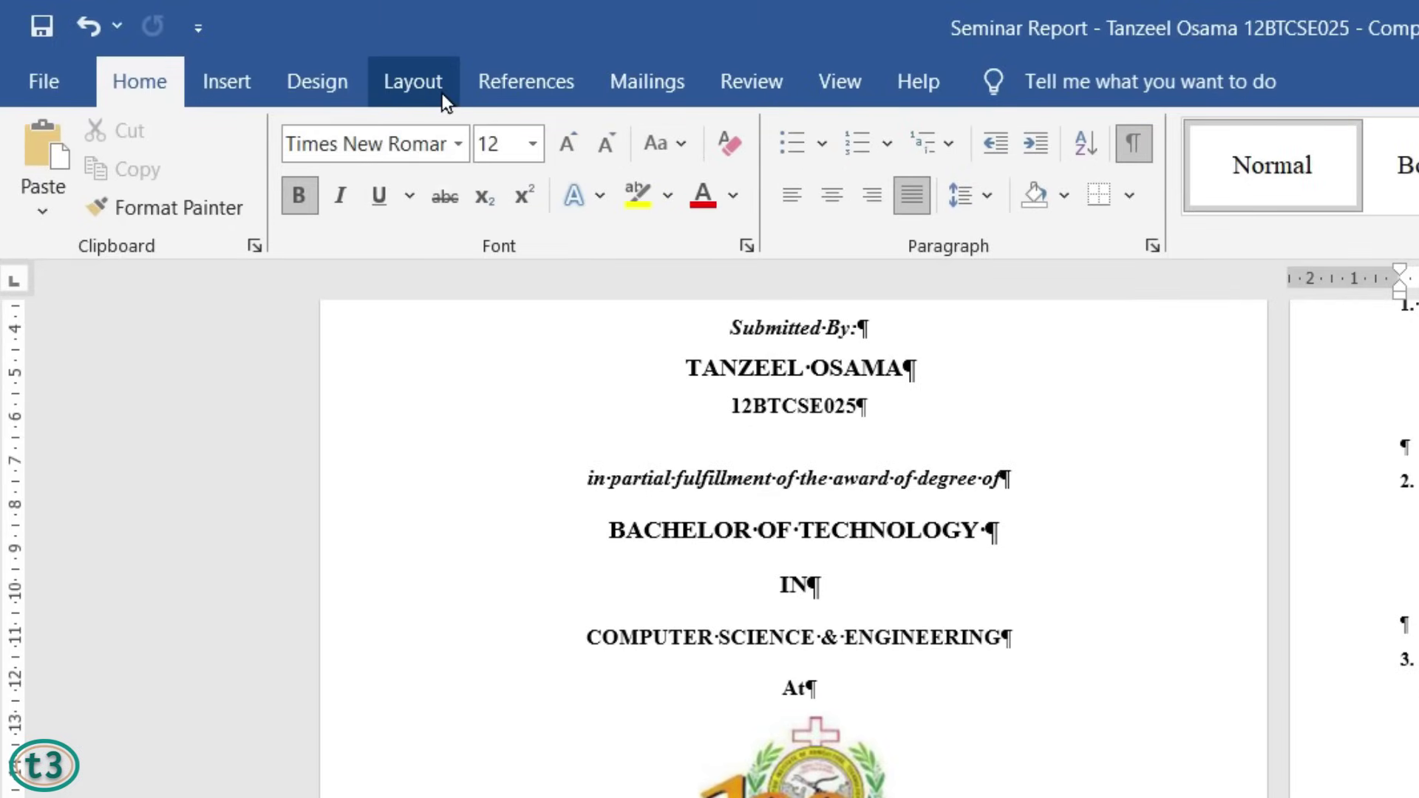
left_click(417, 83)
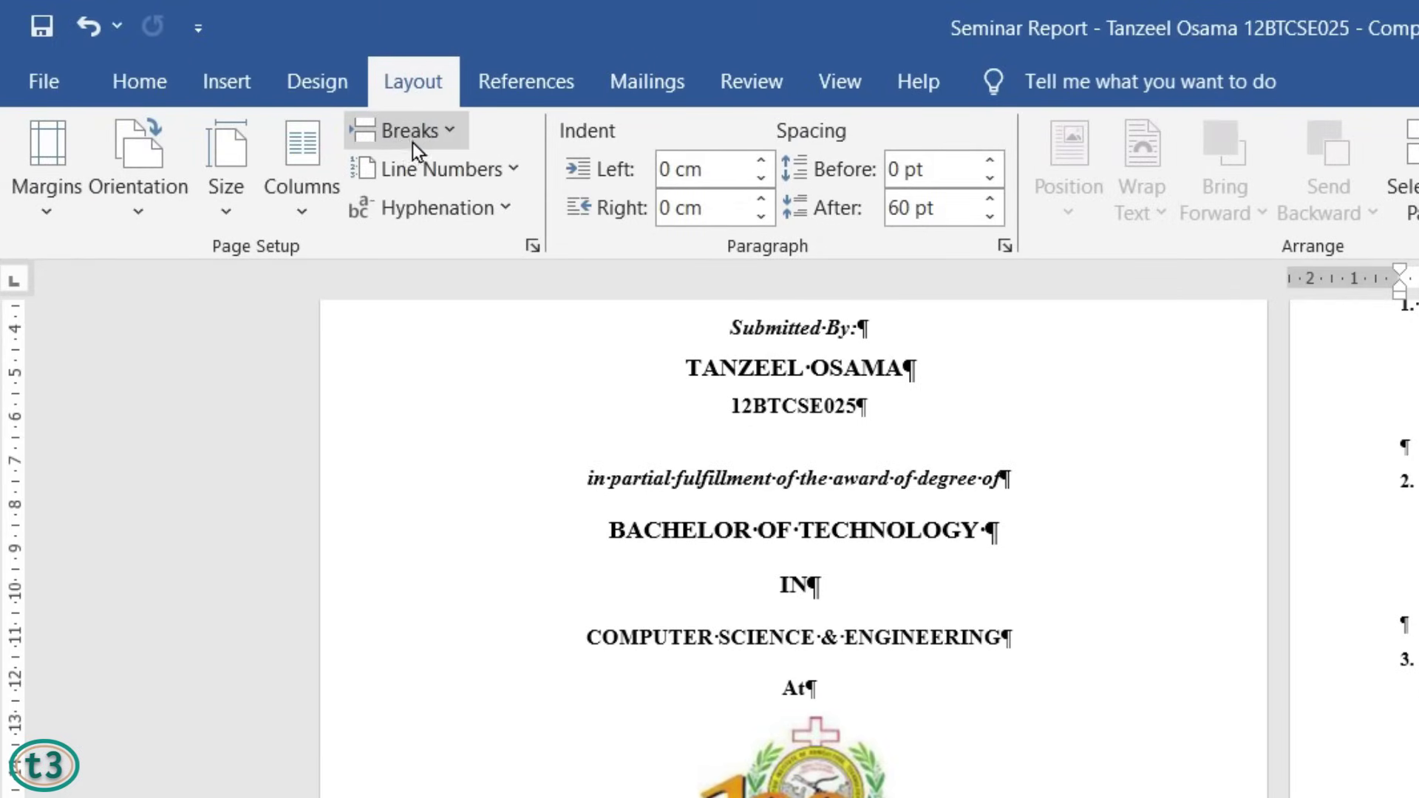
left_click(445, 135)
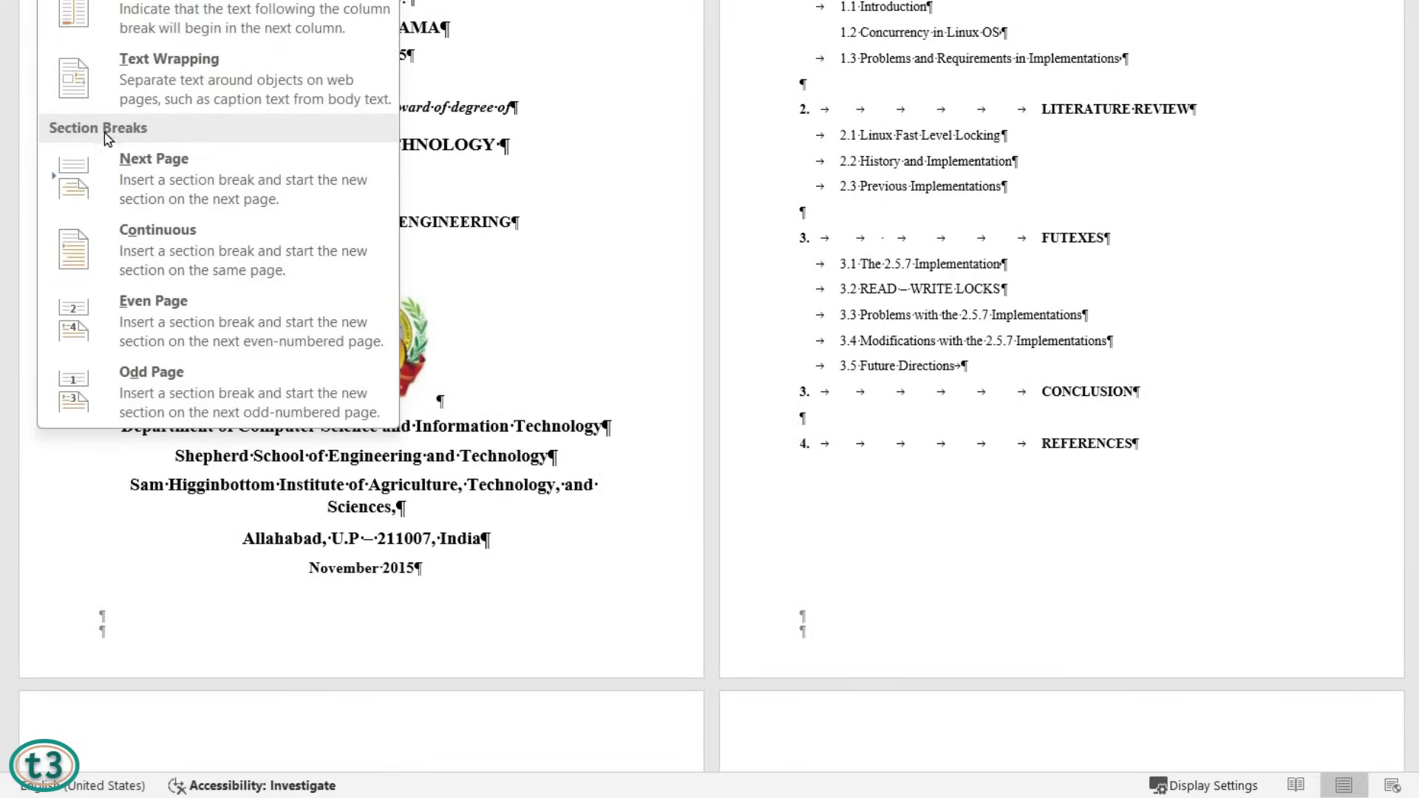
left_click(226, 197)
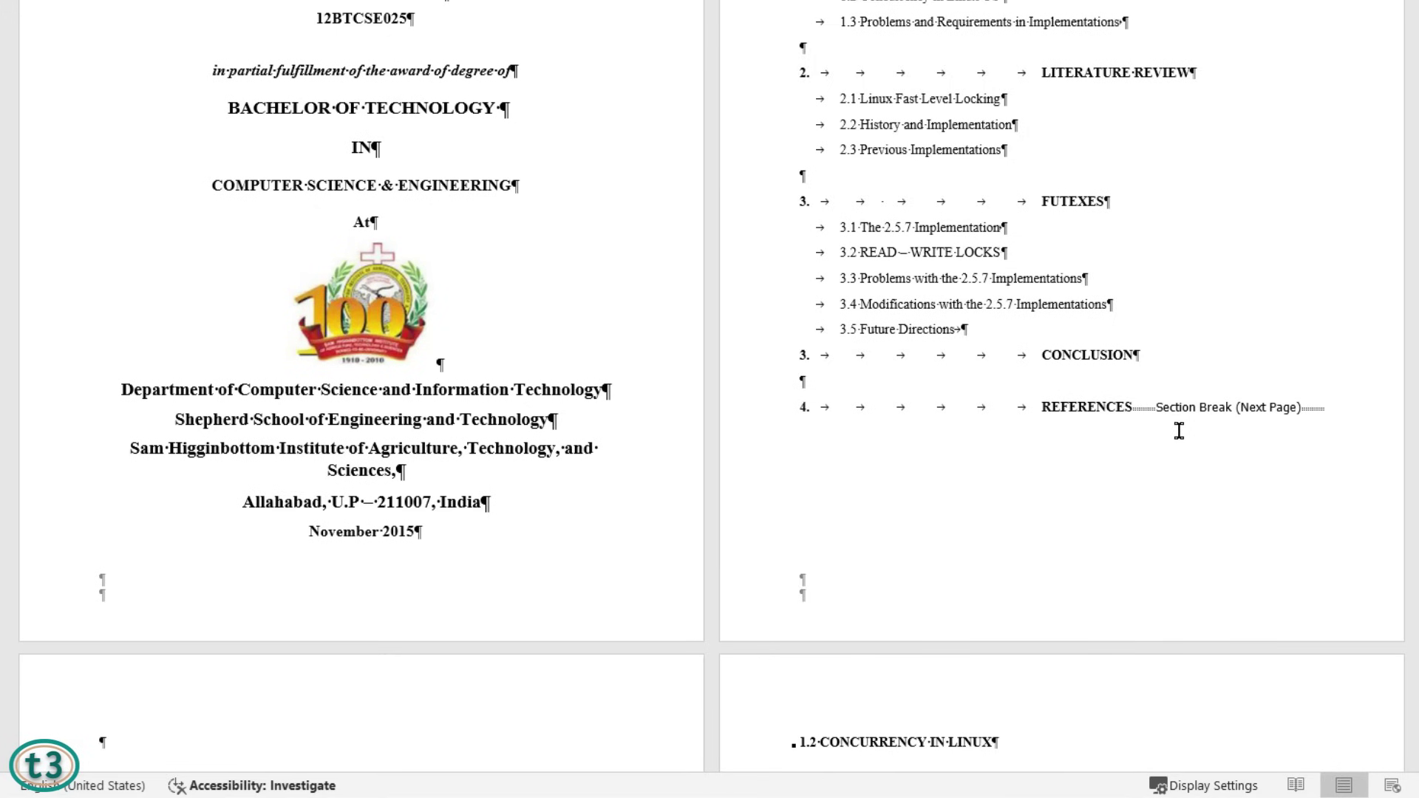
Delete the empty paragraph above the "1 INTRODUCTION" heading on the page after the section break.
scroll(1255, 358, "down", 1)
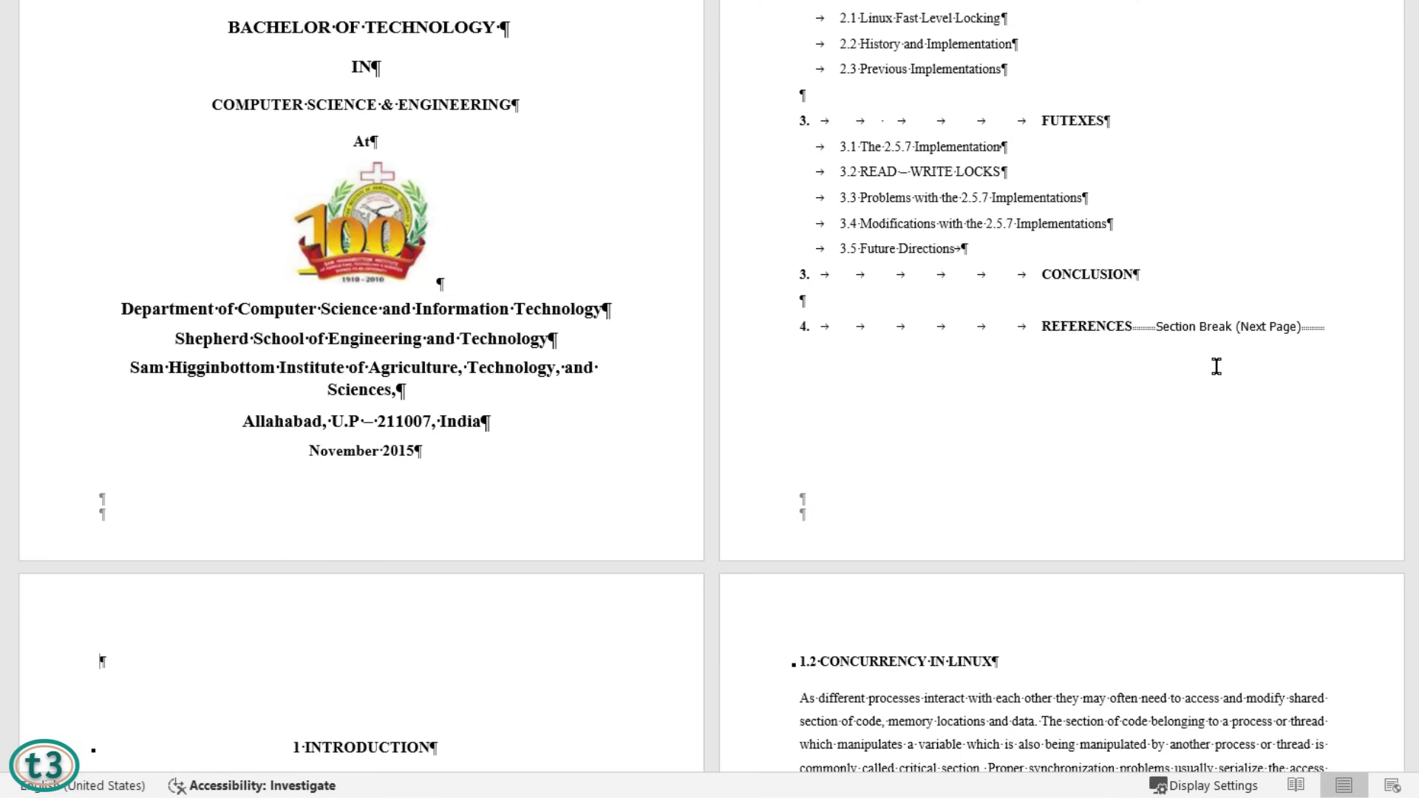
scroll(1212, 372, "down", 1)
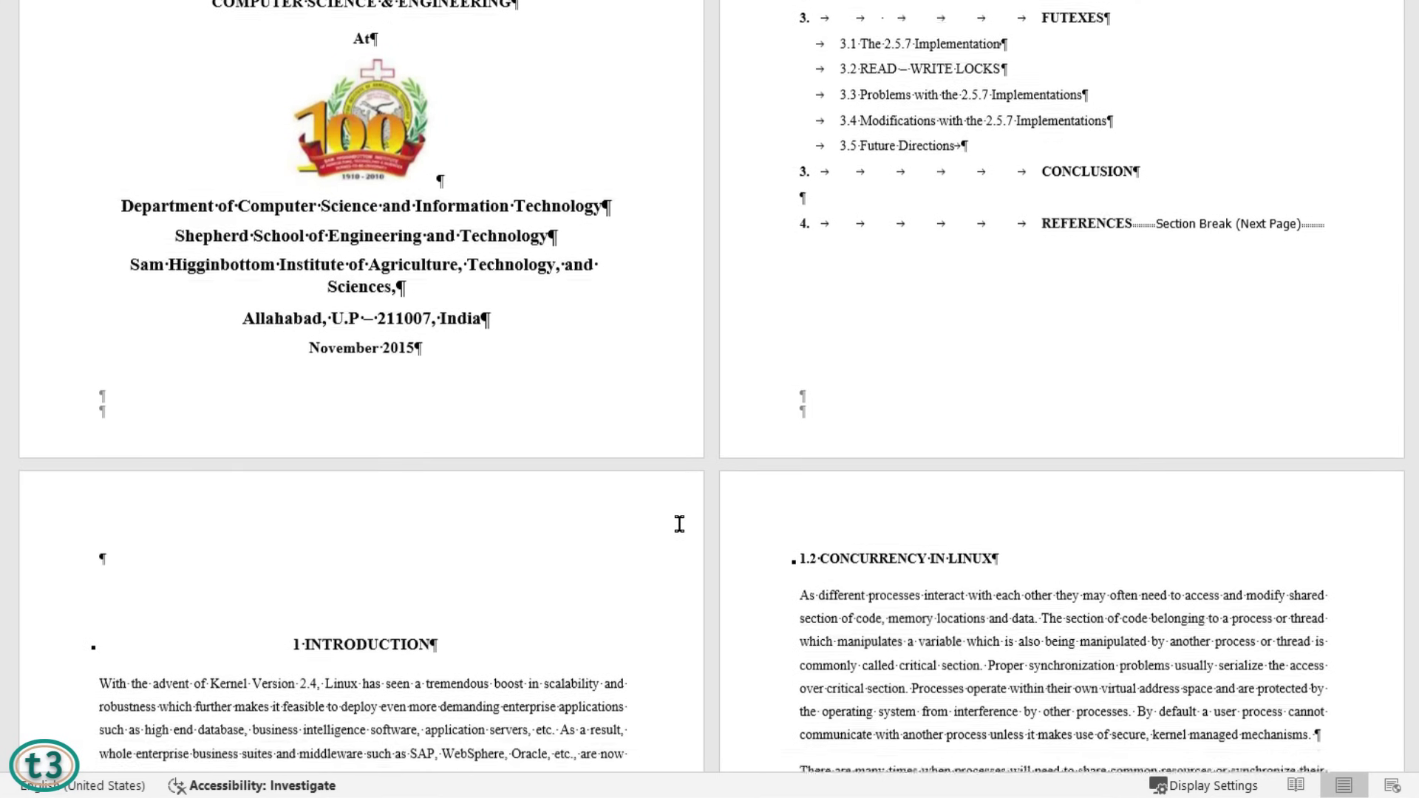
scroll(678, 523, "down", 2)
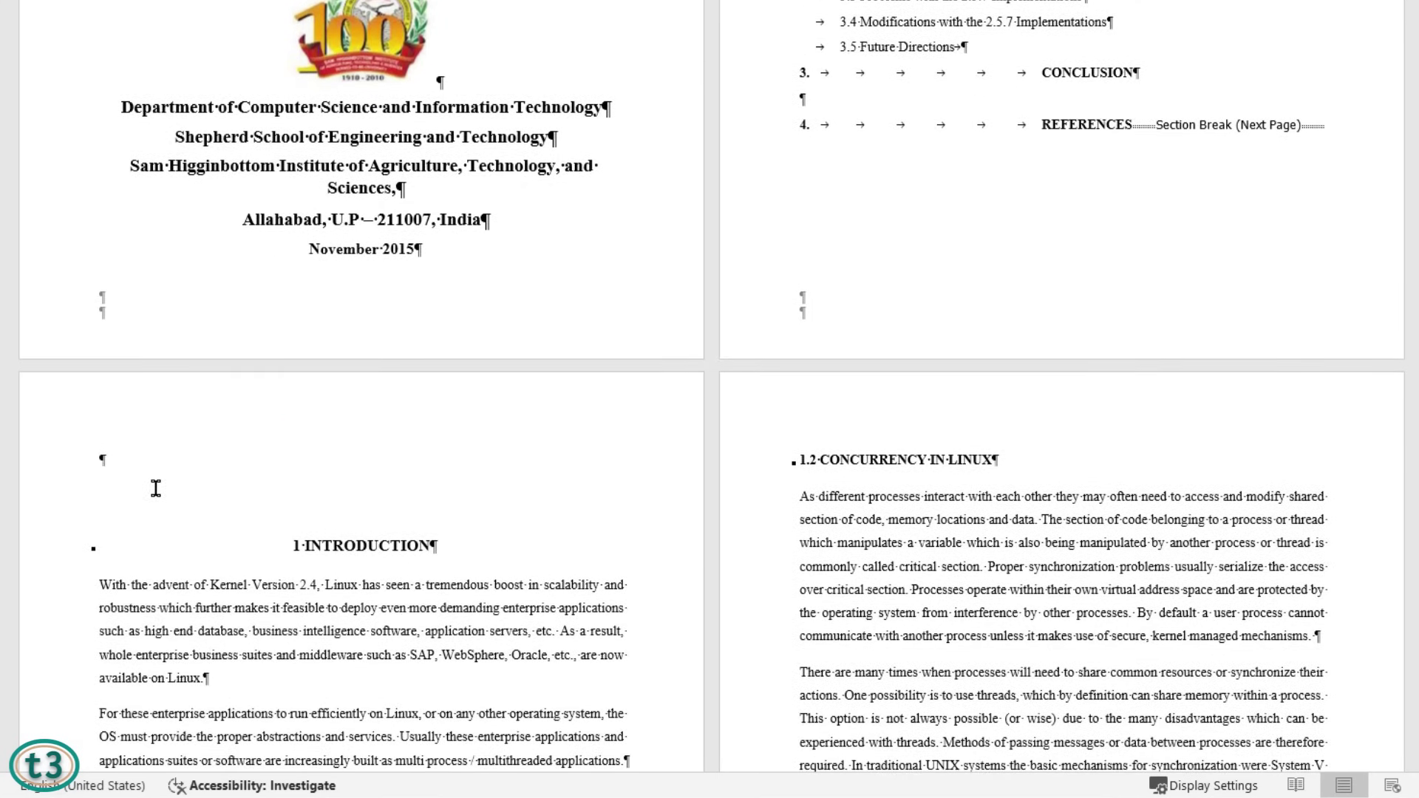
left_click(154, 454)
key("Delete")
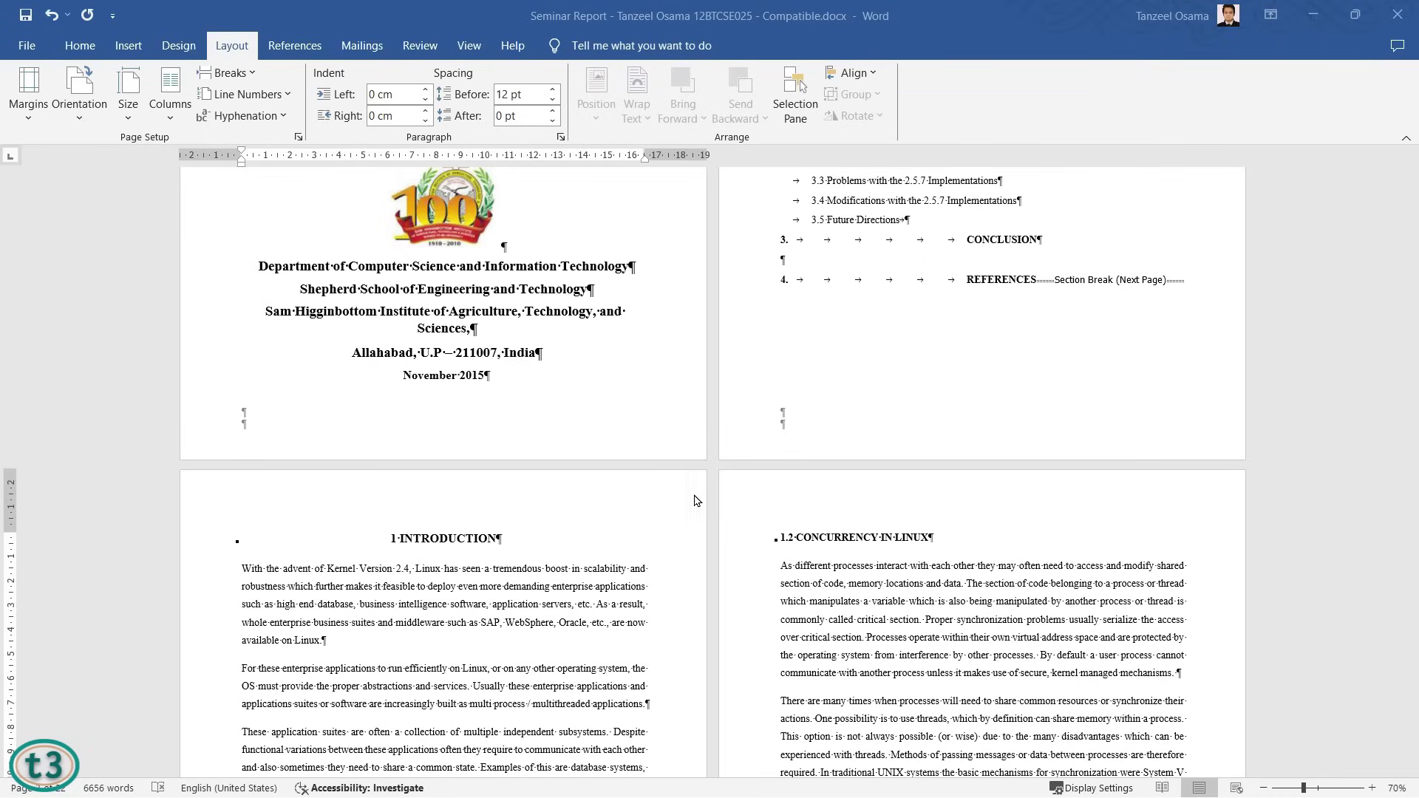
Open the Introduction page's footer to check its section label, and close header and footer editing.
left_click(766, 508)
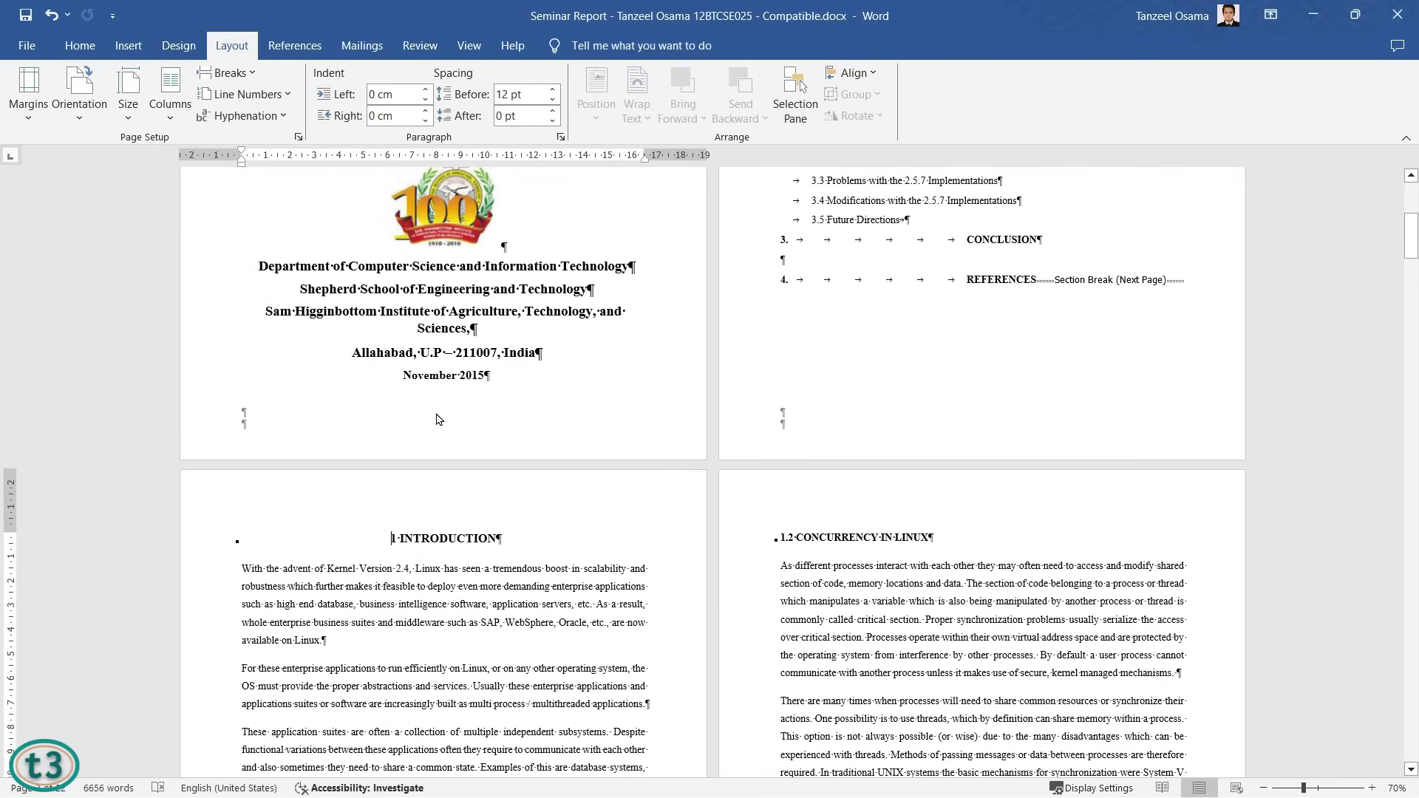
scroll(377, 552, "down", 2)
scroll(377, 553, "down", 7)
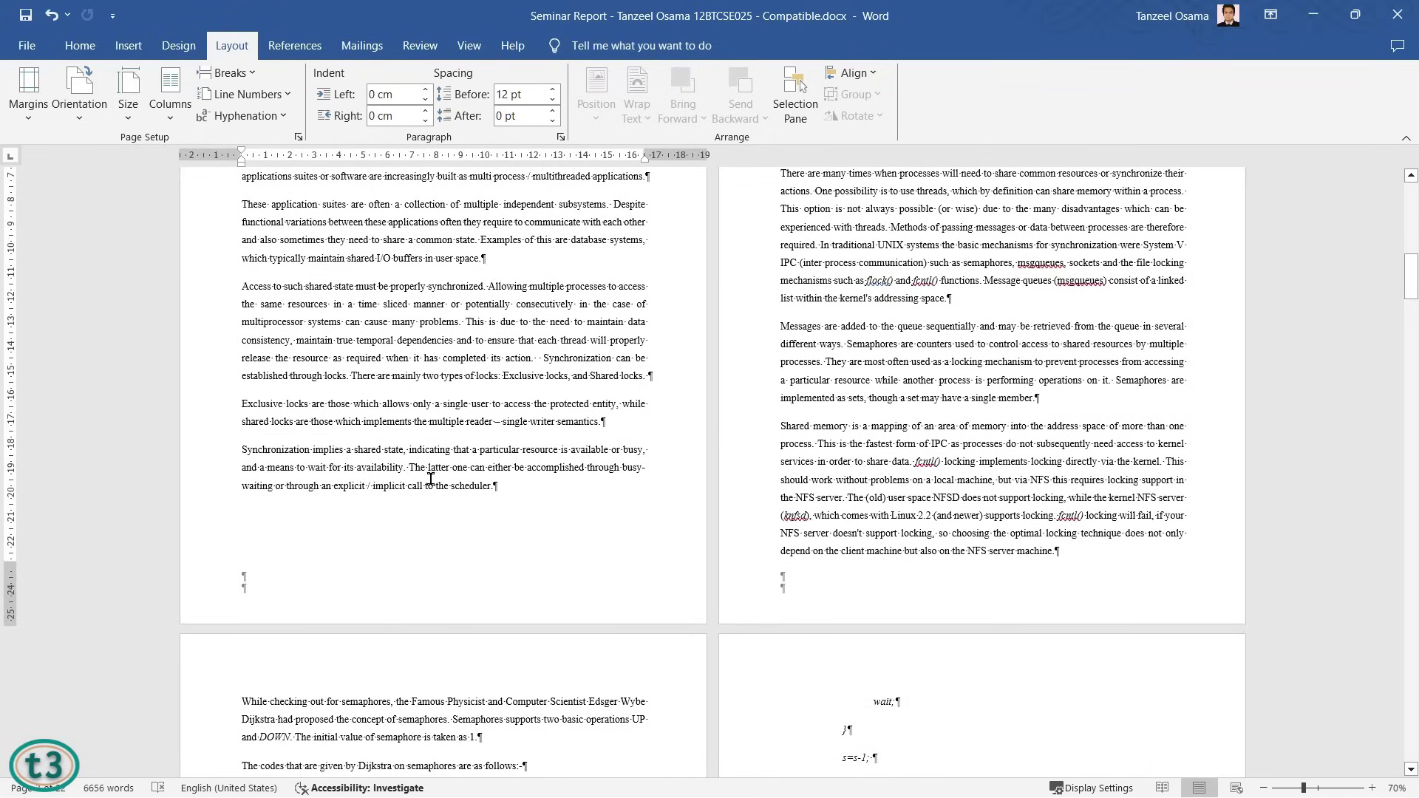
left_click(439, 603)
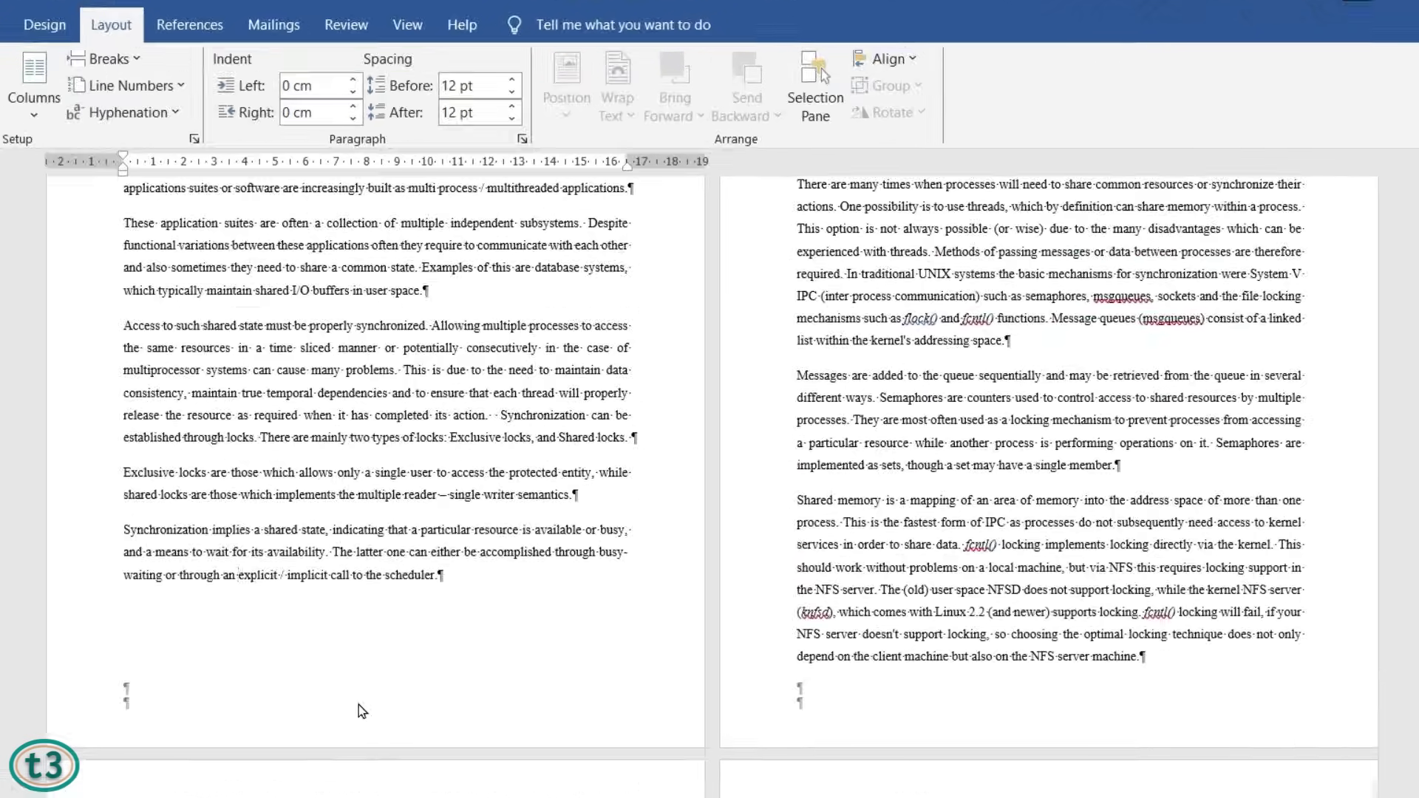
double_click(429, 586)
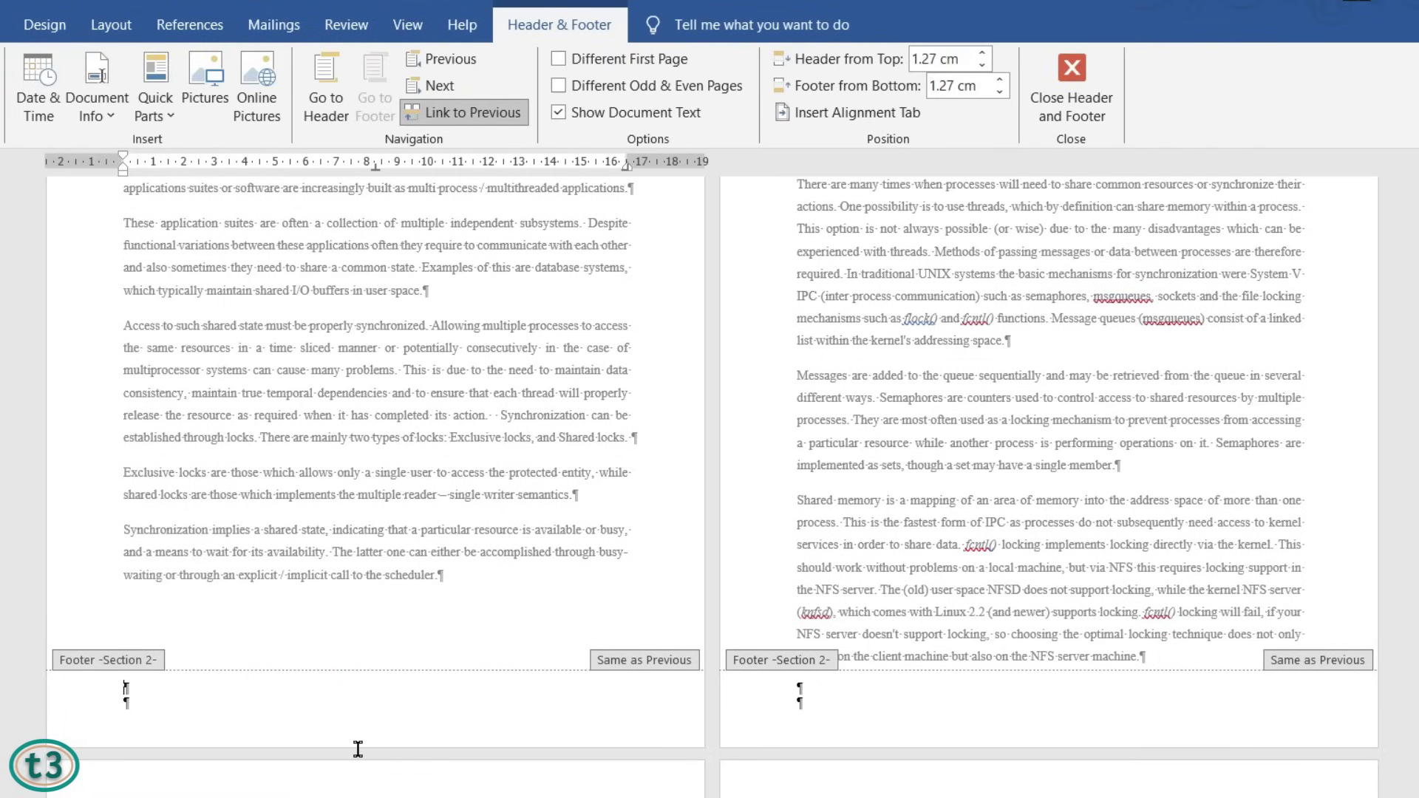
scroll(357, 748, "up", 3)
left_click(1072, 89)
scroll(532, 534, "down", 3)
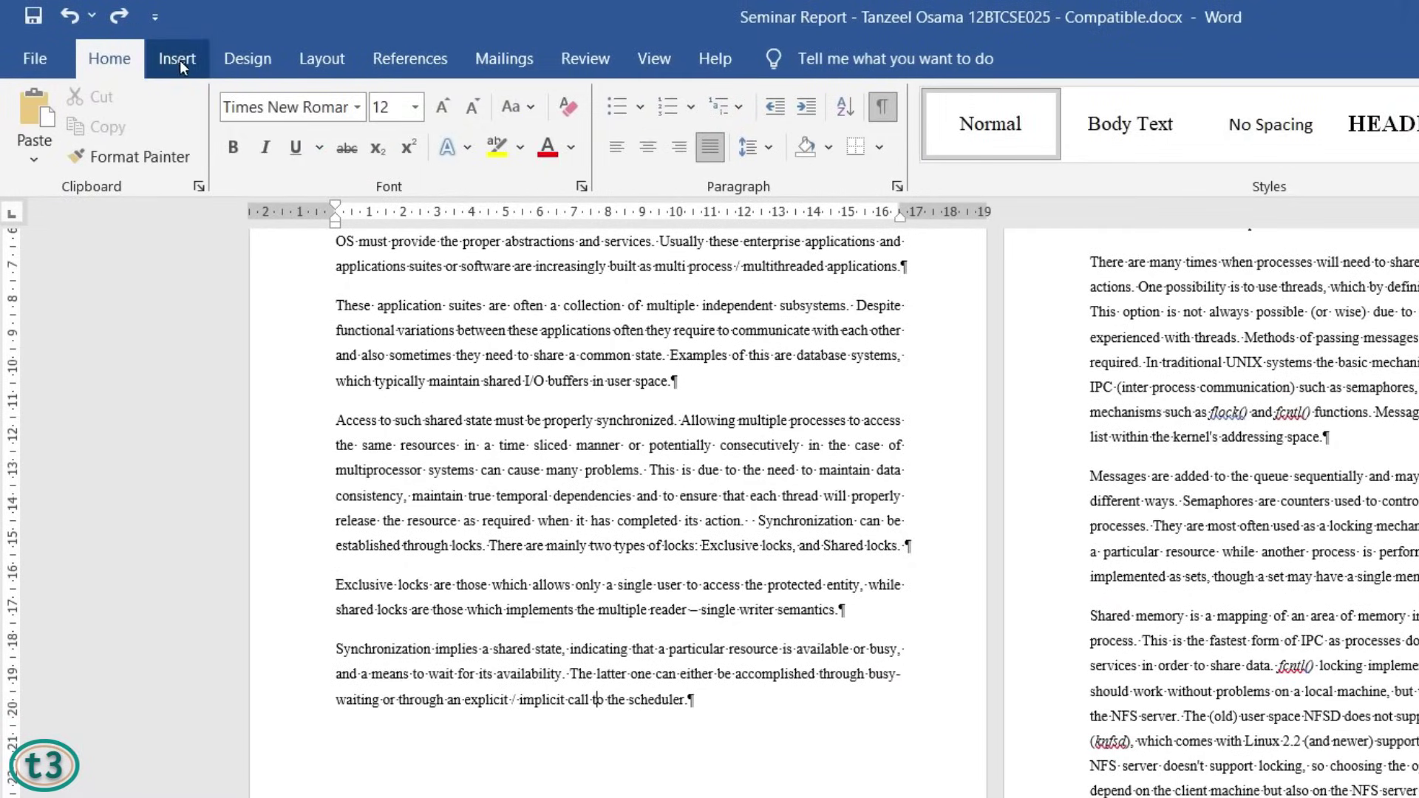
Insert a Plain Number 2 page number at the bottom of the pages, starting from the Introduction page.
left_click(177, 62)
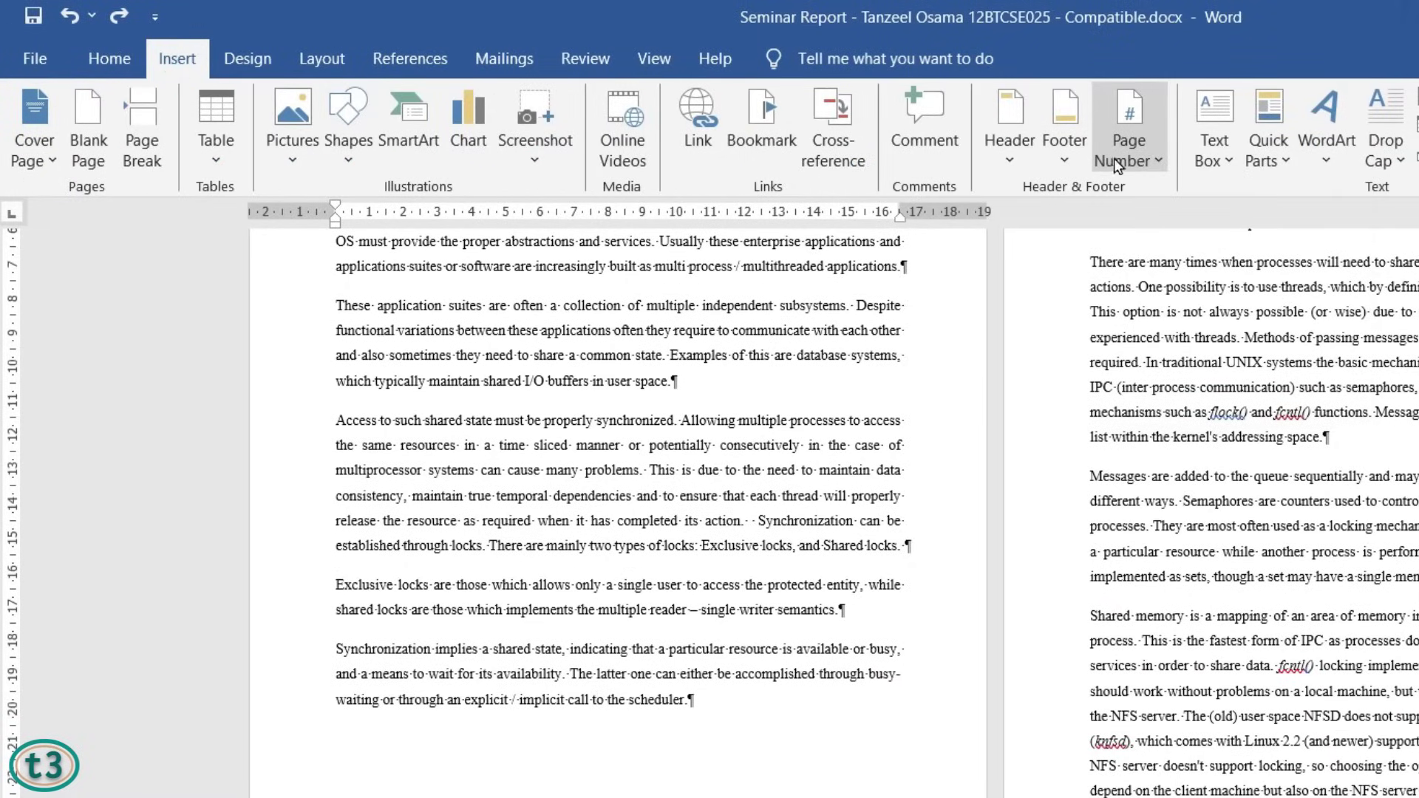
left_click(1149, 160)
mouse_move(1153, 220)
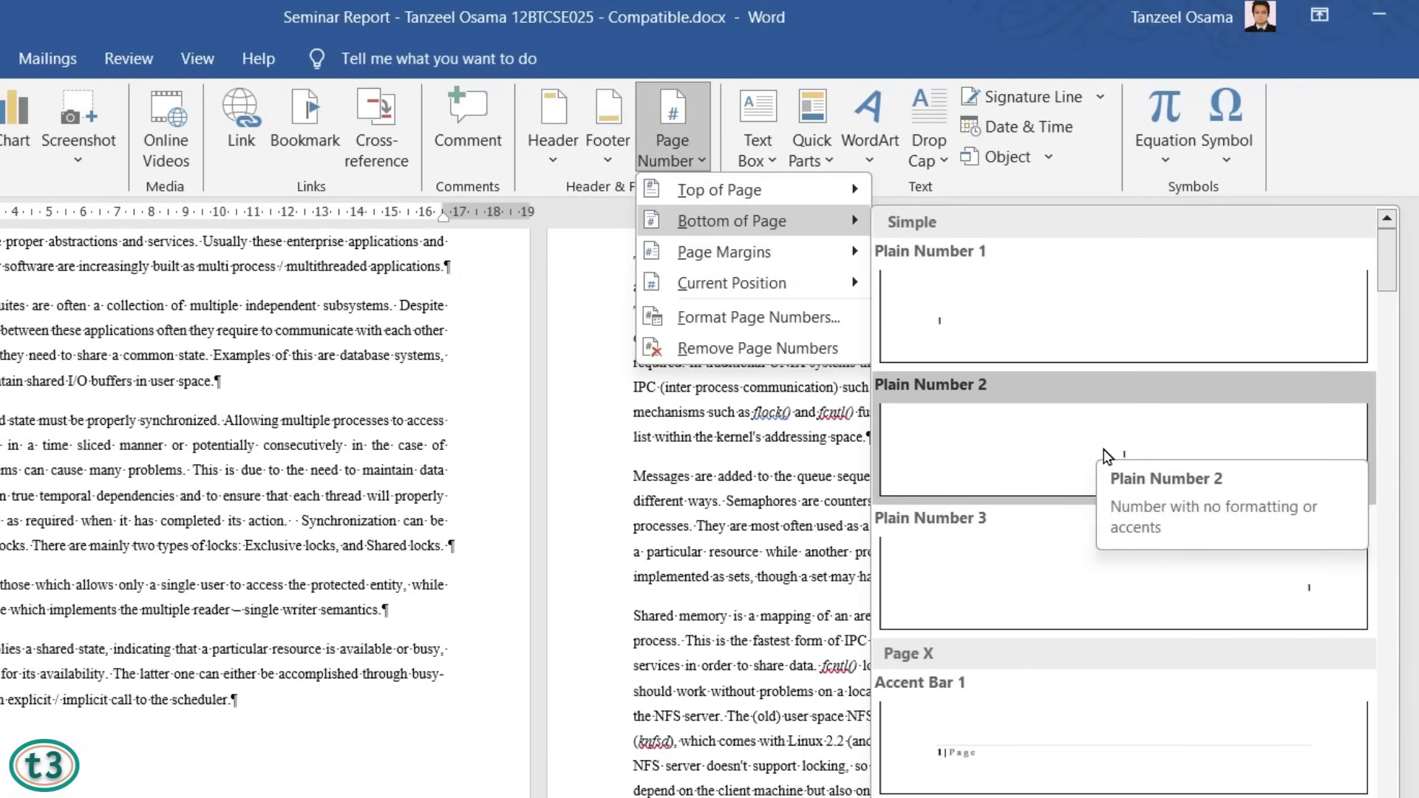
left_click(1102, 450)
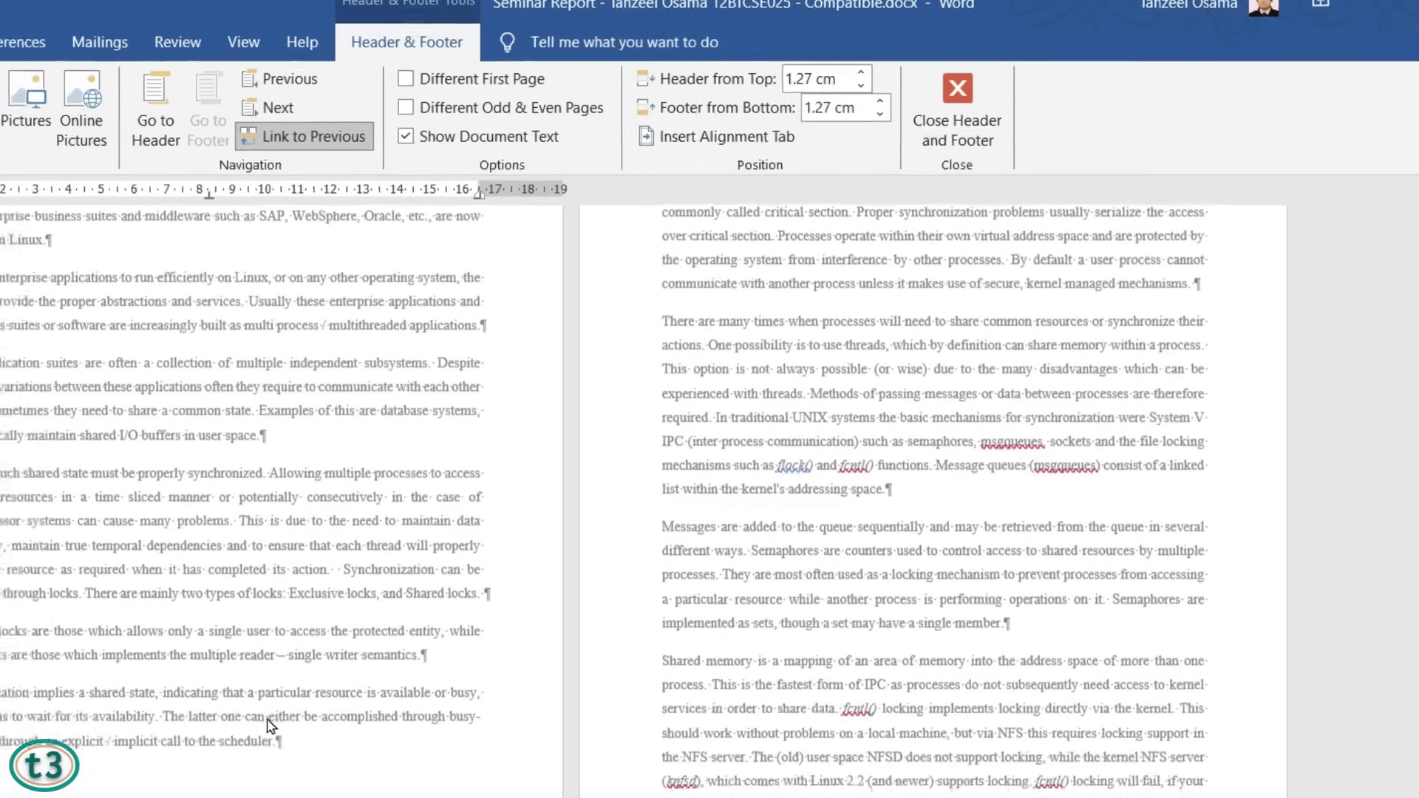
Examine the page numbers in the footers of the cover, contents and Introduction pages across both sections.
scroll(488, 587, "up", 1)
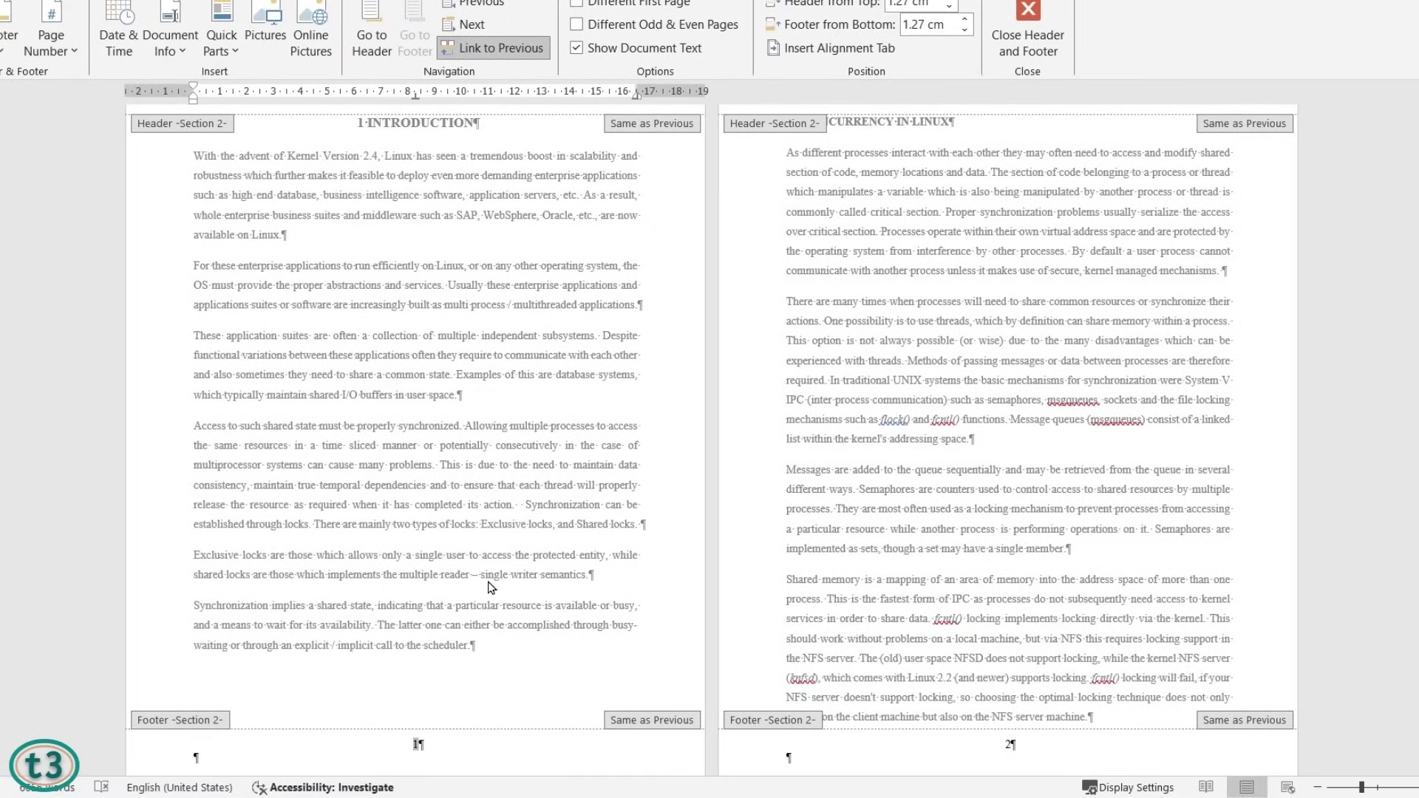
scroll(488, 588, "up", 5)
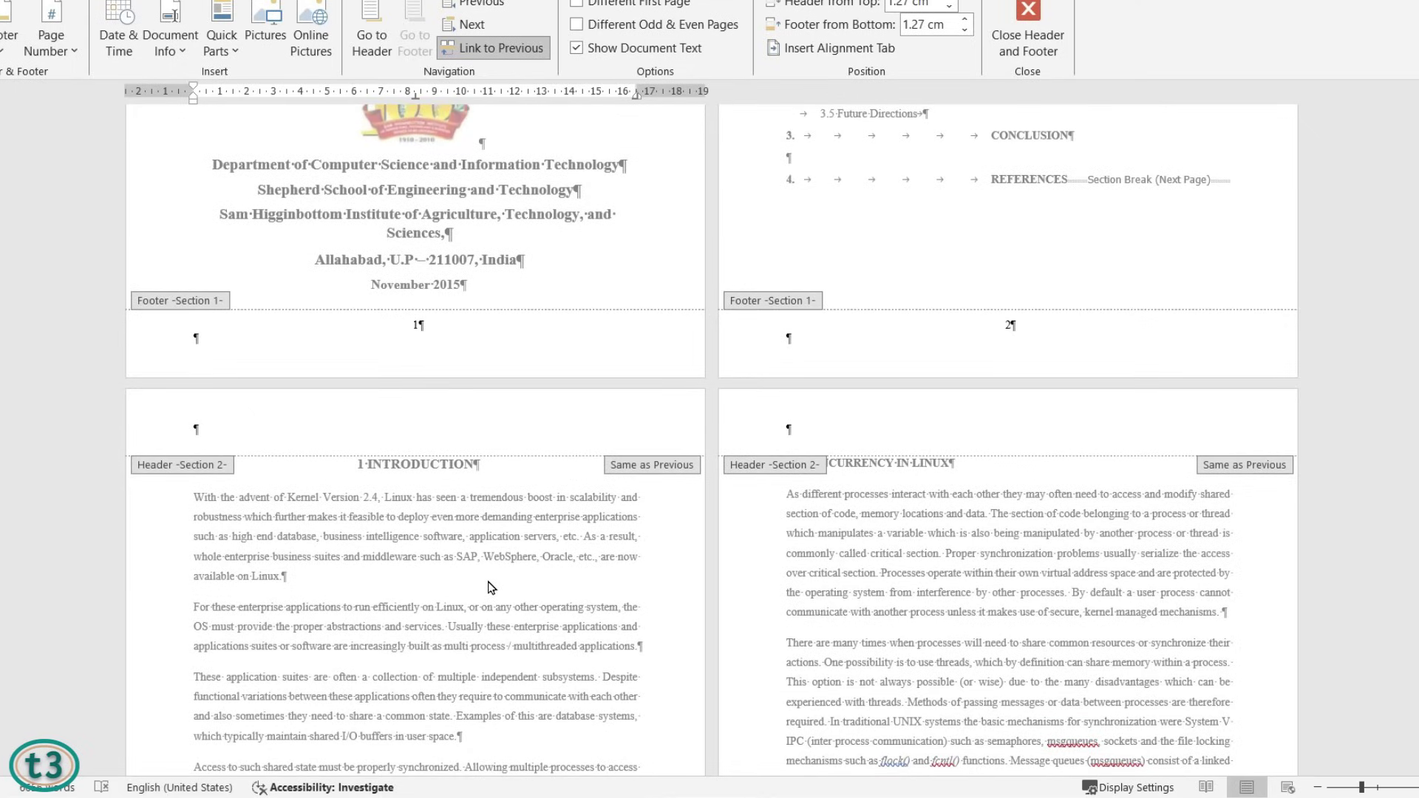
scroll(488, 588, "up", 5)
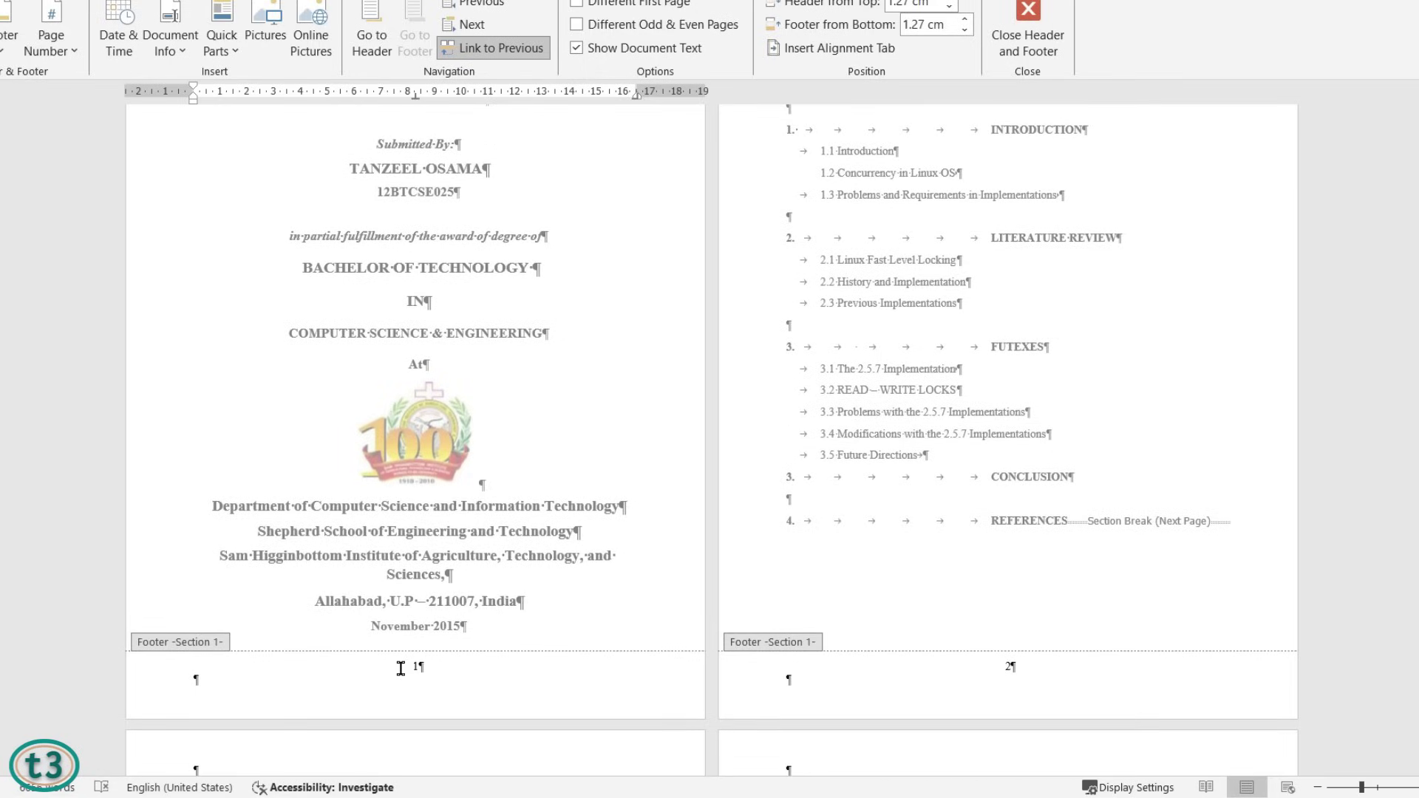
scroll(823, 686, "up", 2)
scroll(823, 686, "down", 6)
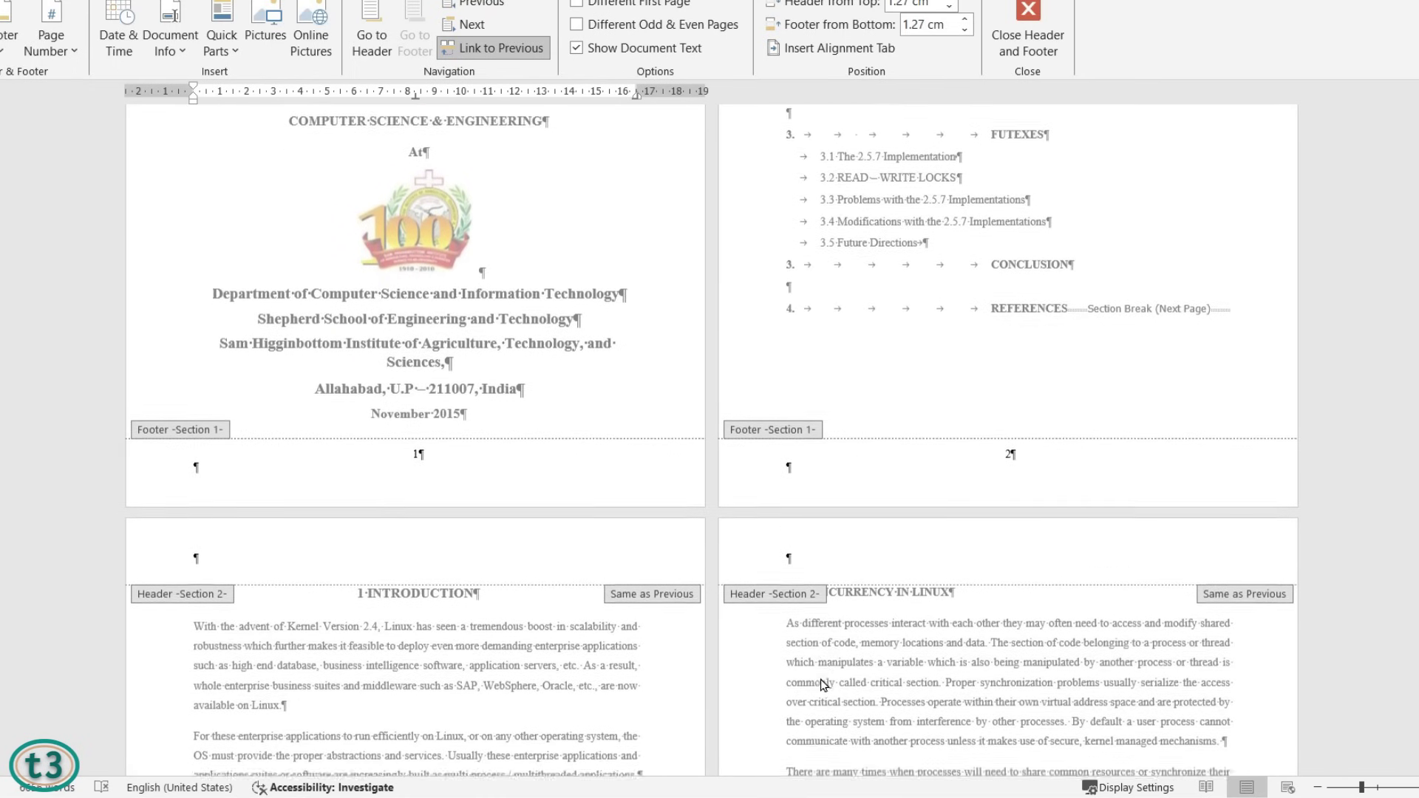
scroll(819, 679, "down", 5)
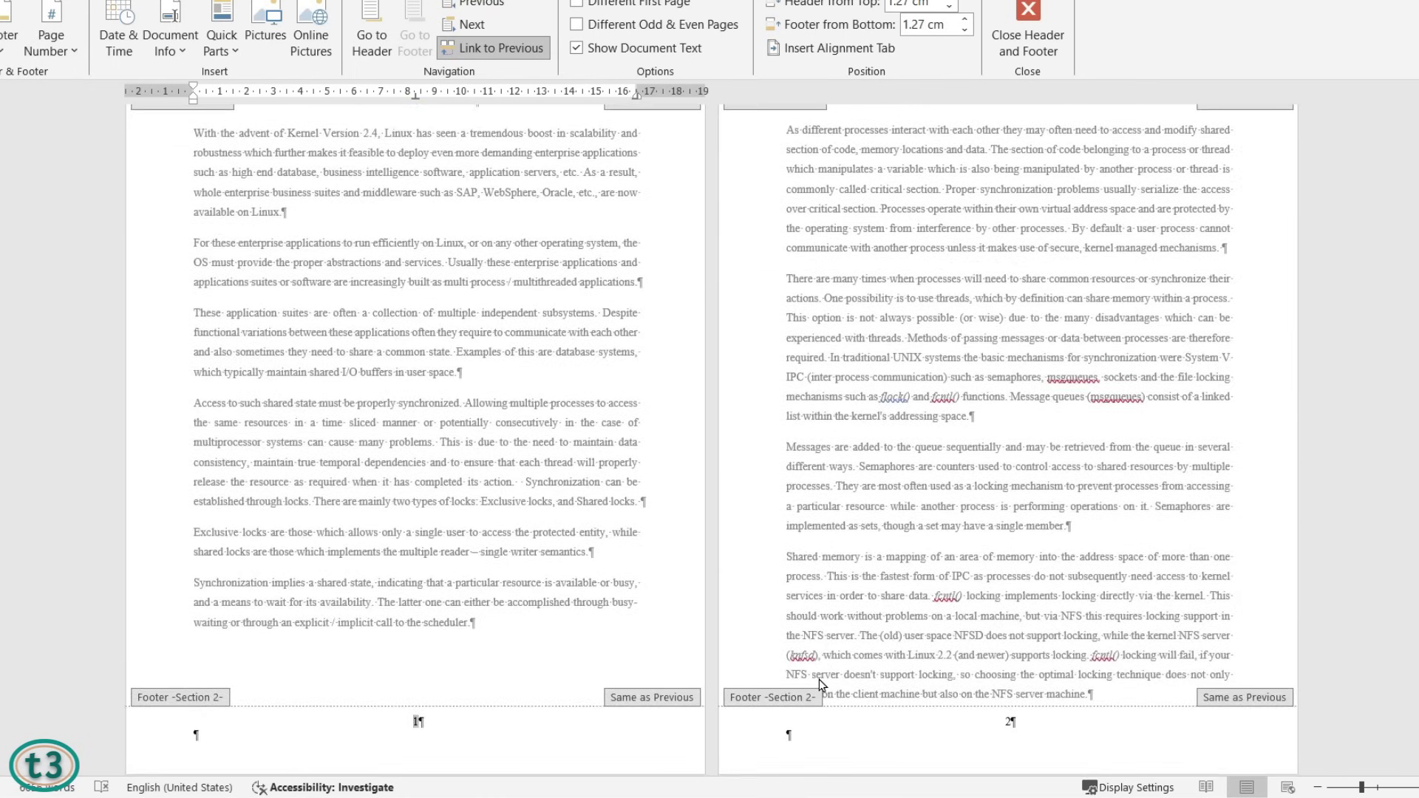
scroll(819, 680, "down", 1)
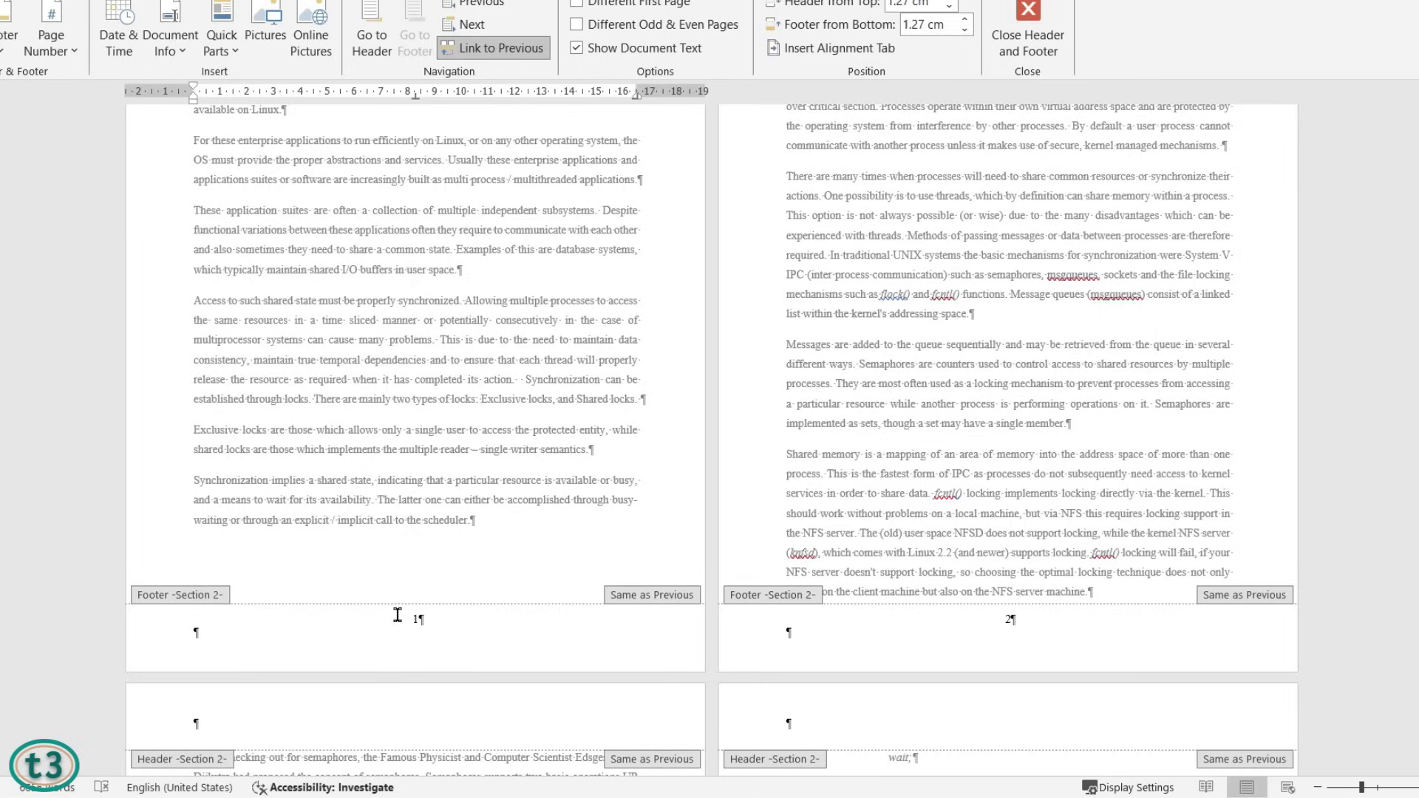
Add the word "Page" after the page number in the Section 2 footer and compare it with the Section 1 footer.
left_click(414, 621)
type("Page")
scroll(452, 658, "up", 8)
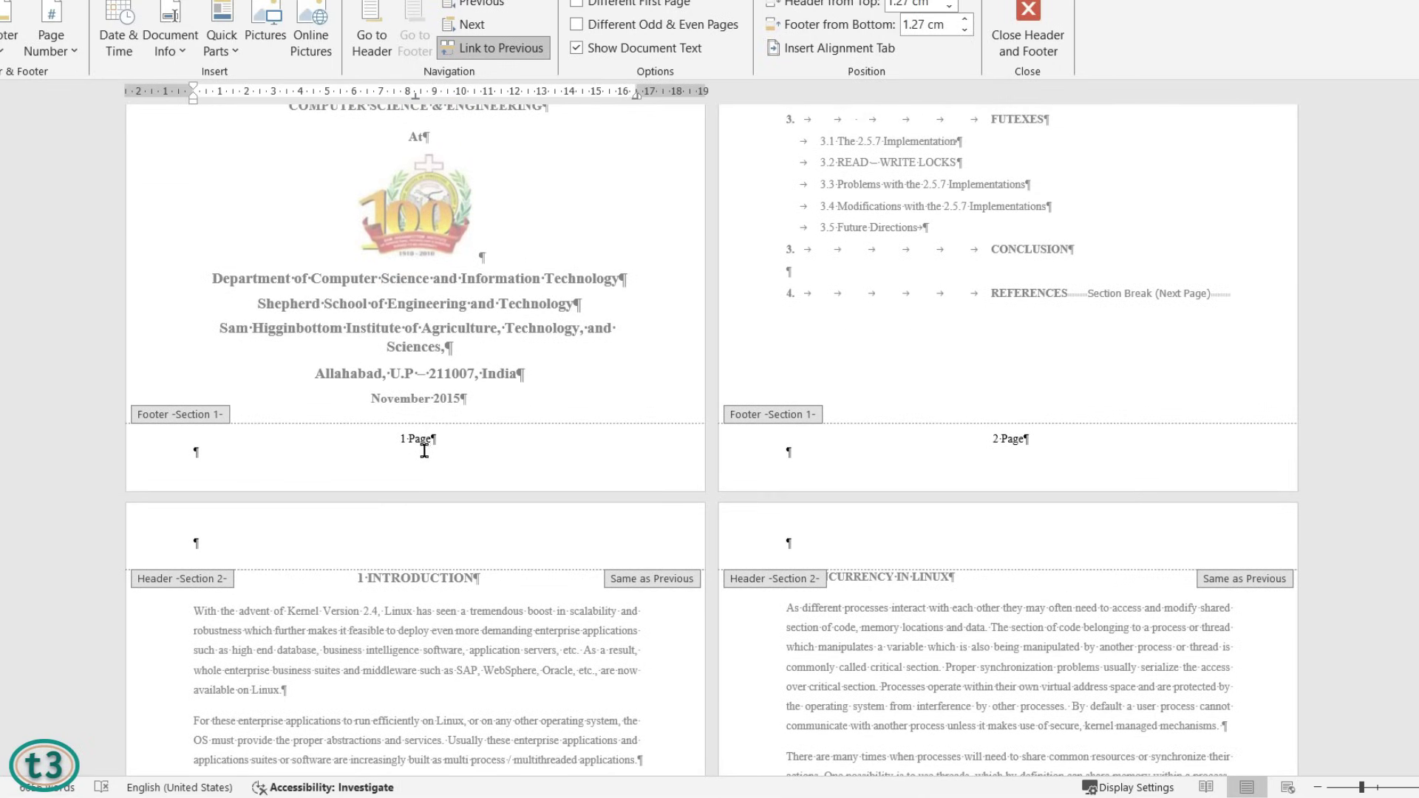
left_click_drag(402, 439, 436, 439)
scroll(453, 518, "down", 8)
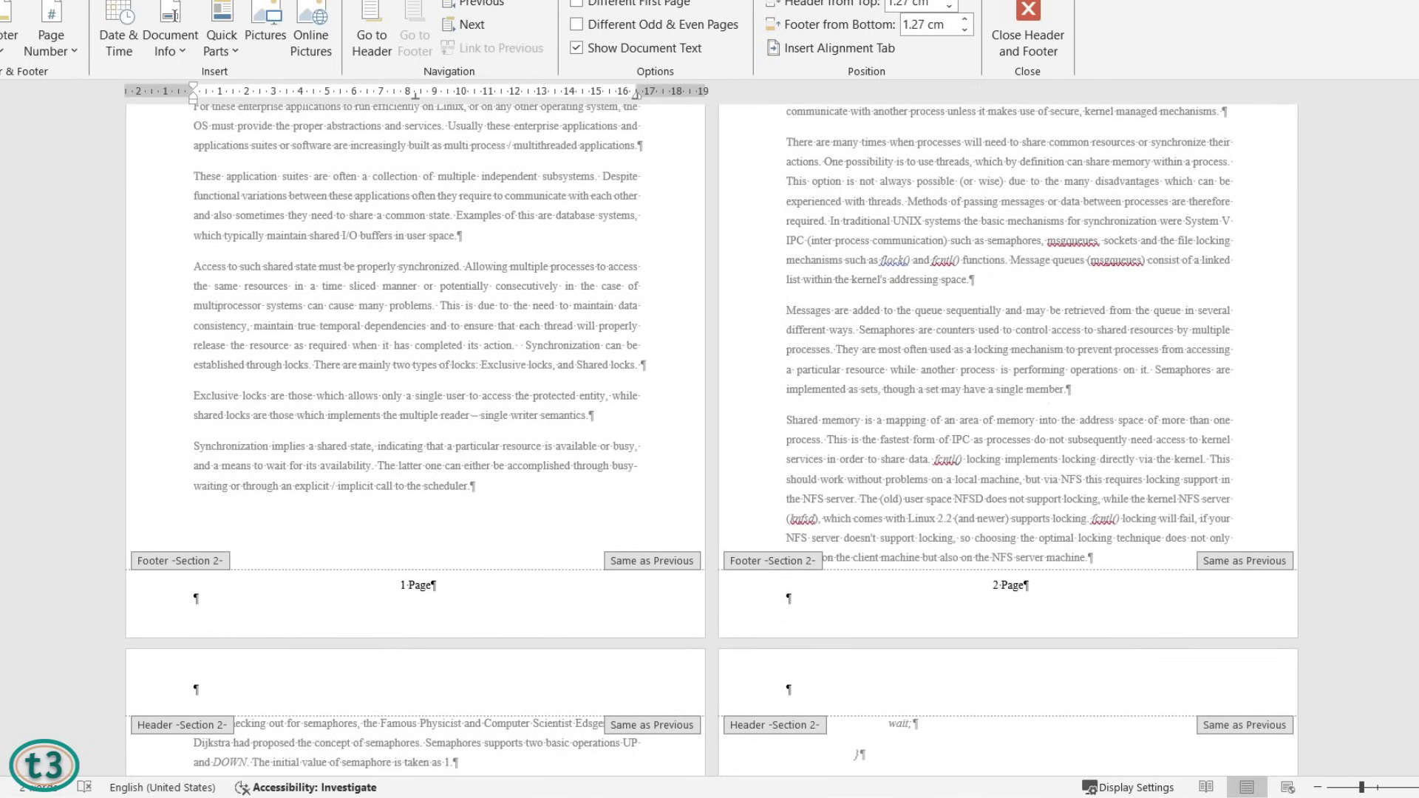
left_click(507, 590)
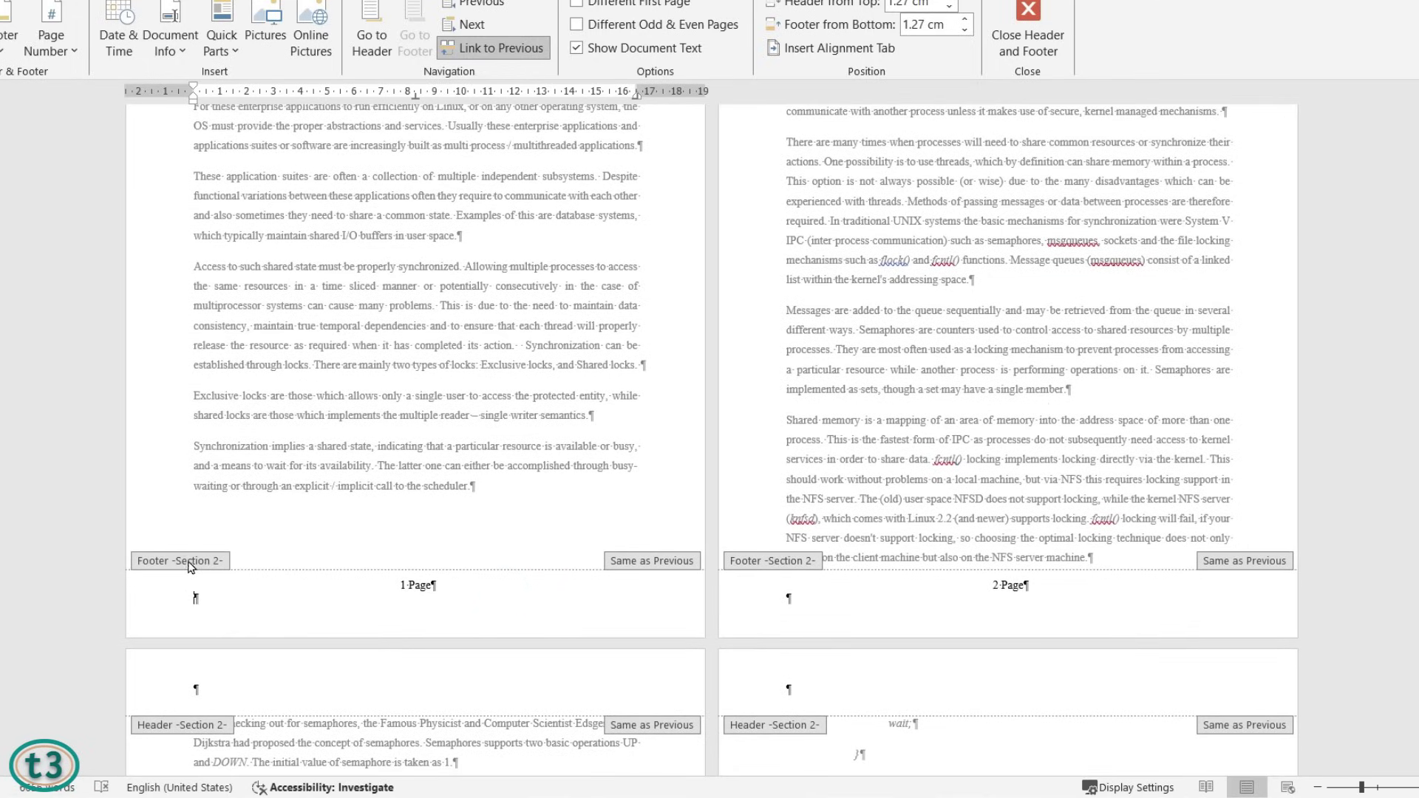
scroll(199, 569, "up", 5)
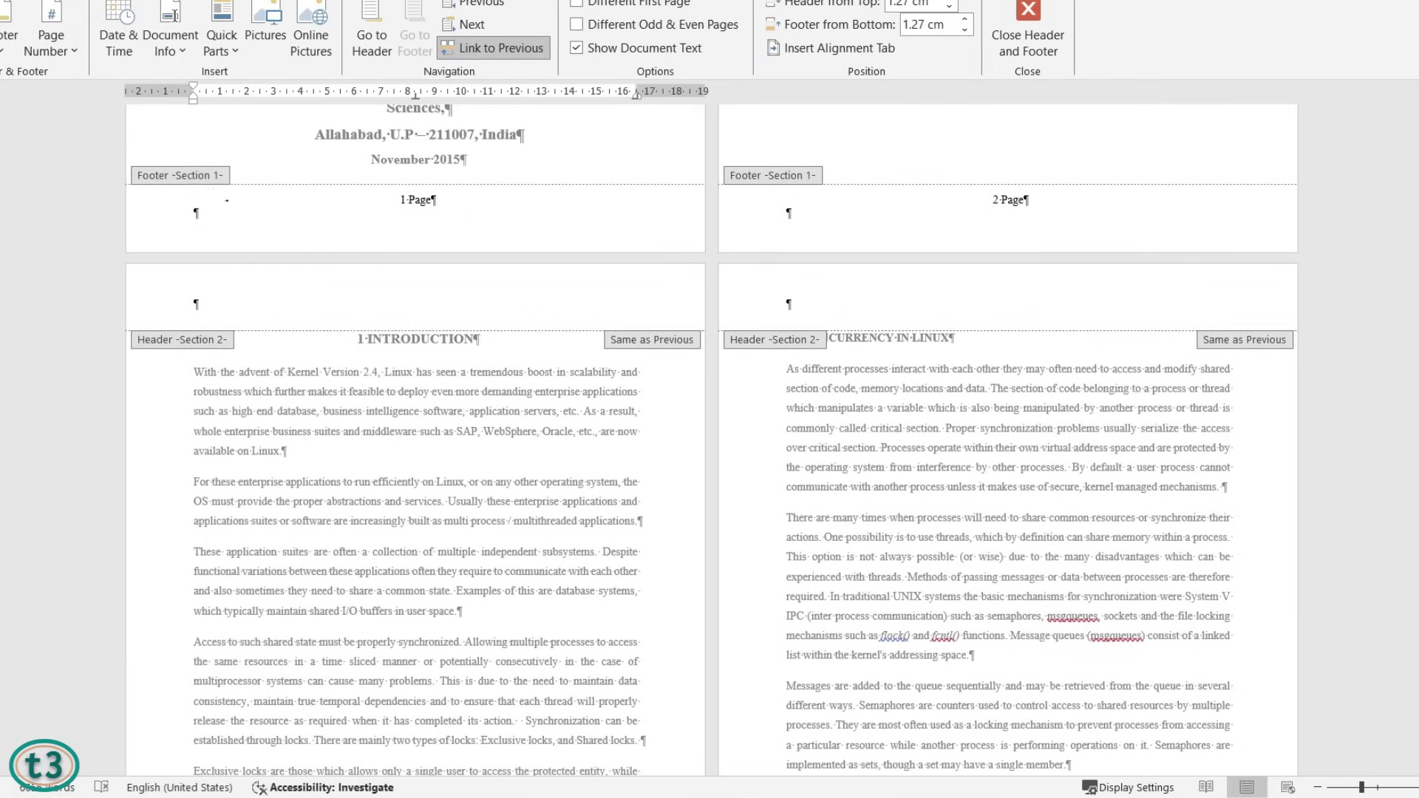
scroll(244, 573, "down", 5)
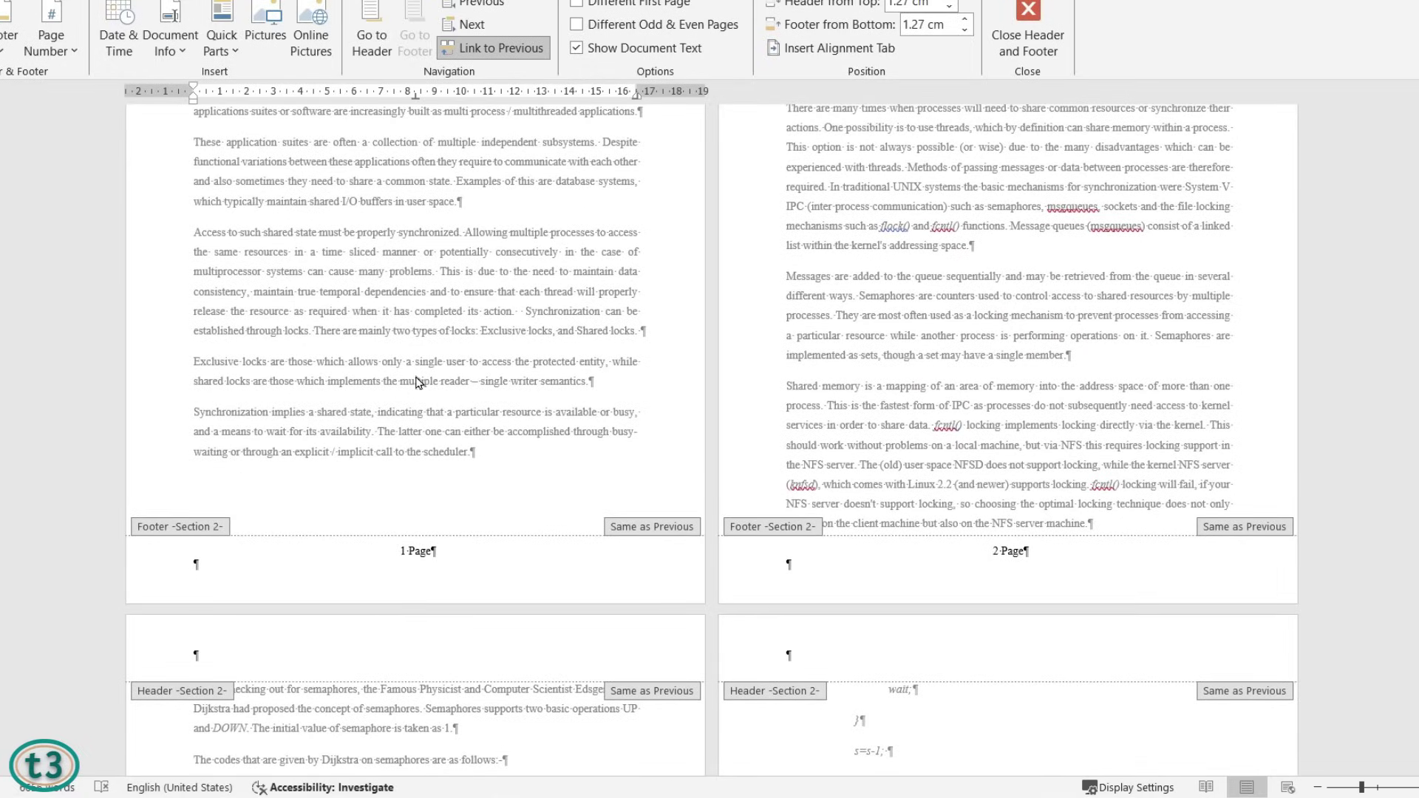
left_click(497, 550)
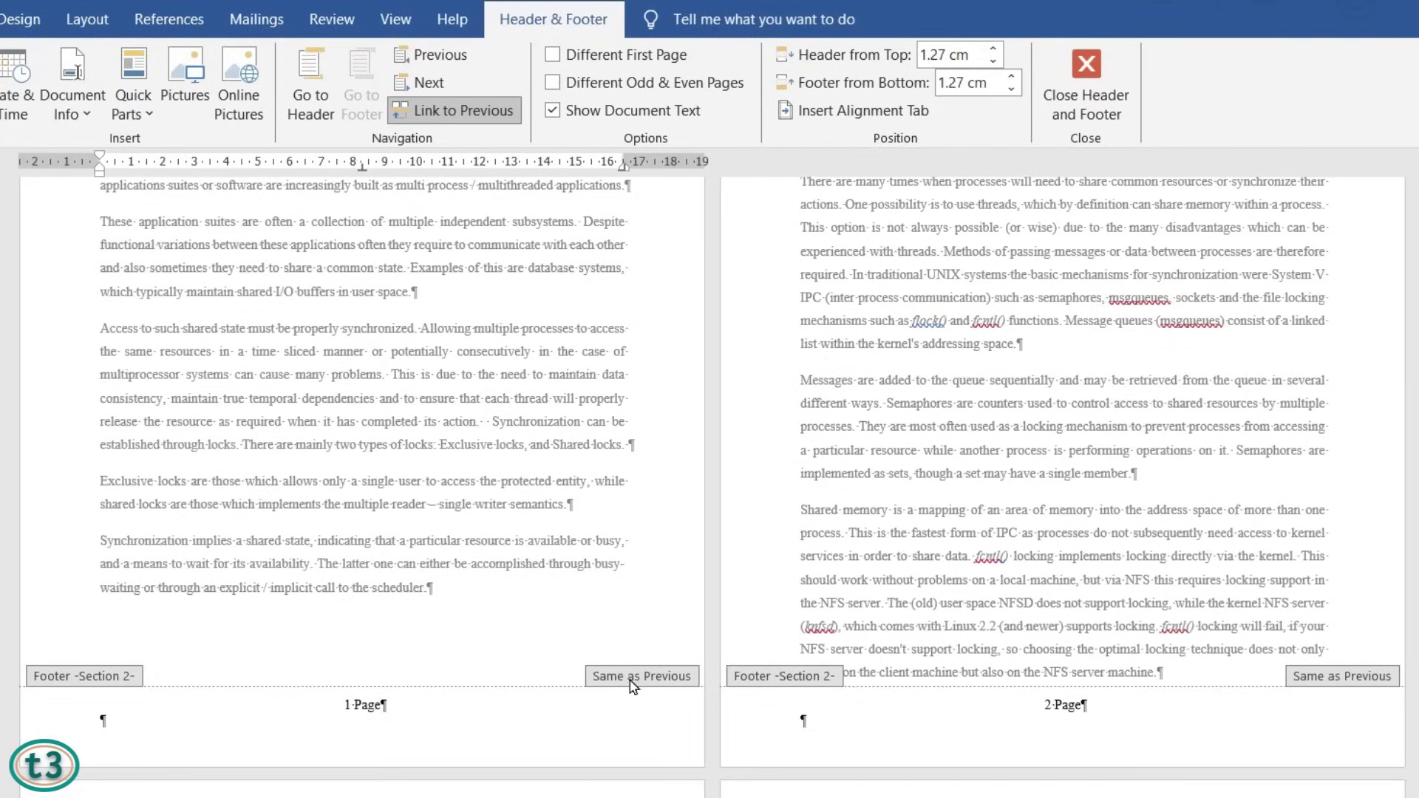
Delete the word "Page" and the empty paragraph from the Section 2 footer, and turn off Link to Previous.
double_click(369, 704)
key("Delete")
key("Delete")
key("Delete")
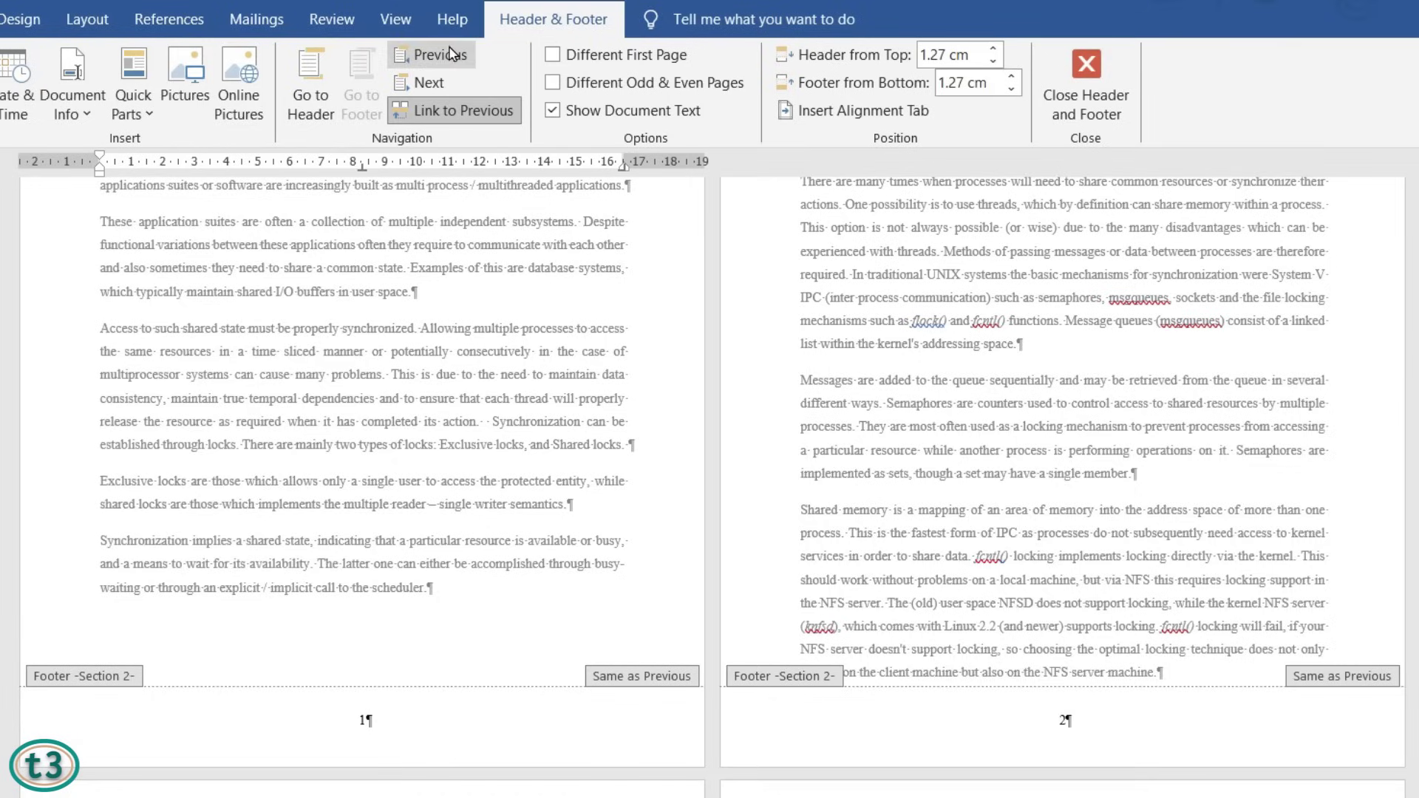
left_click(461, 115)
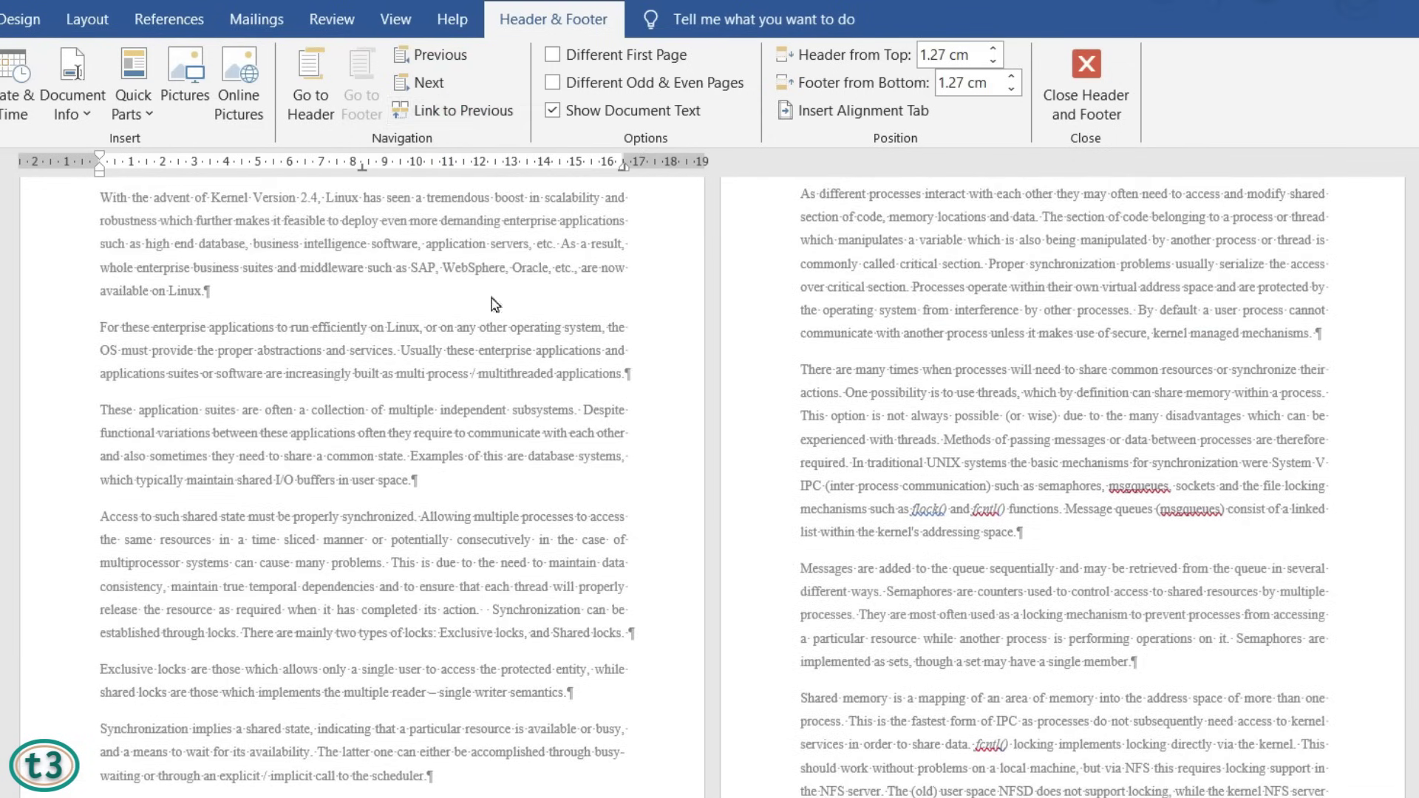
Add the word "Page" after the page number in the unlinked Section 2 footer and check the Section 1 footers.
scroll(448, 780, "up", 3)
scroll(441, 785, "up", 3)
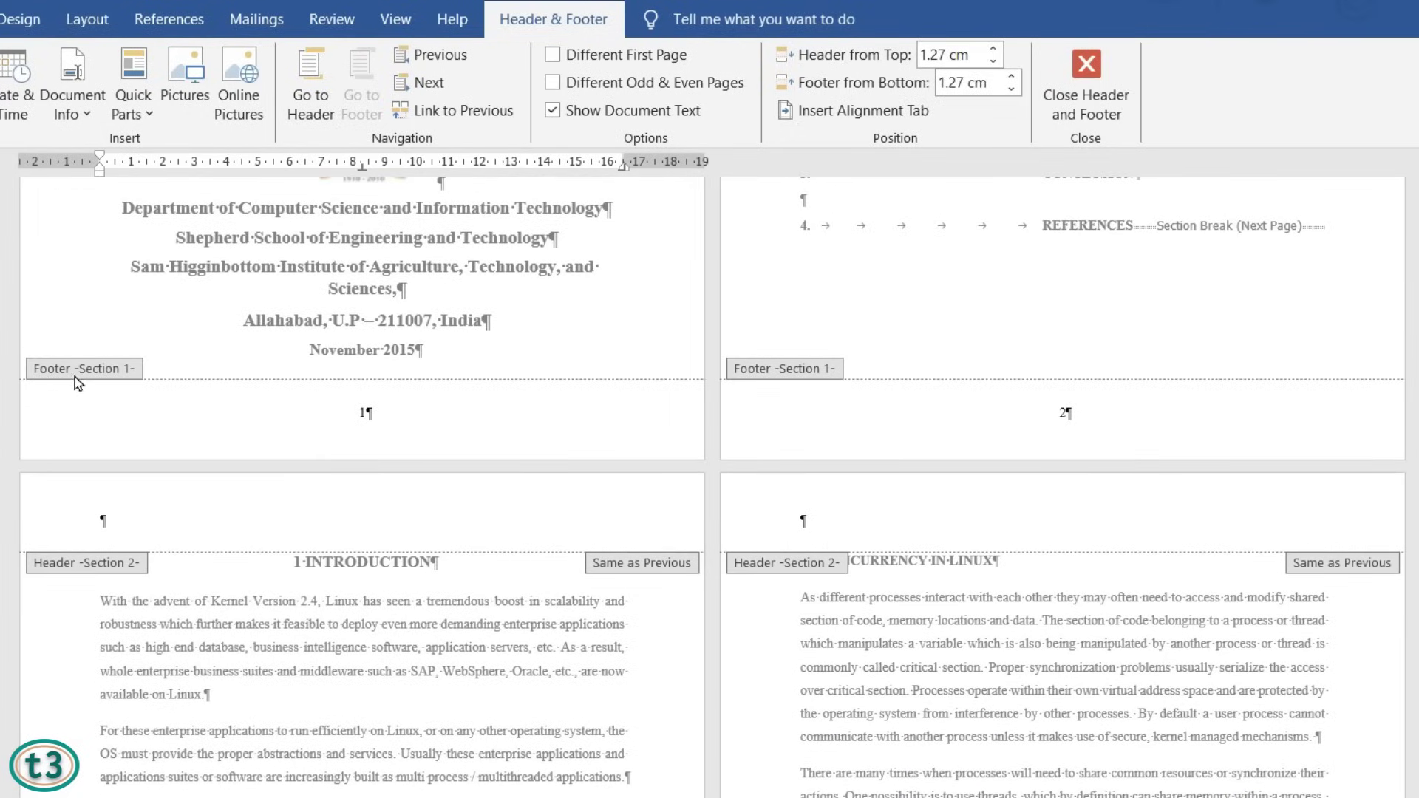
scroll(303, 715, "down", 10)
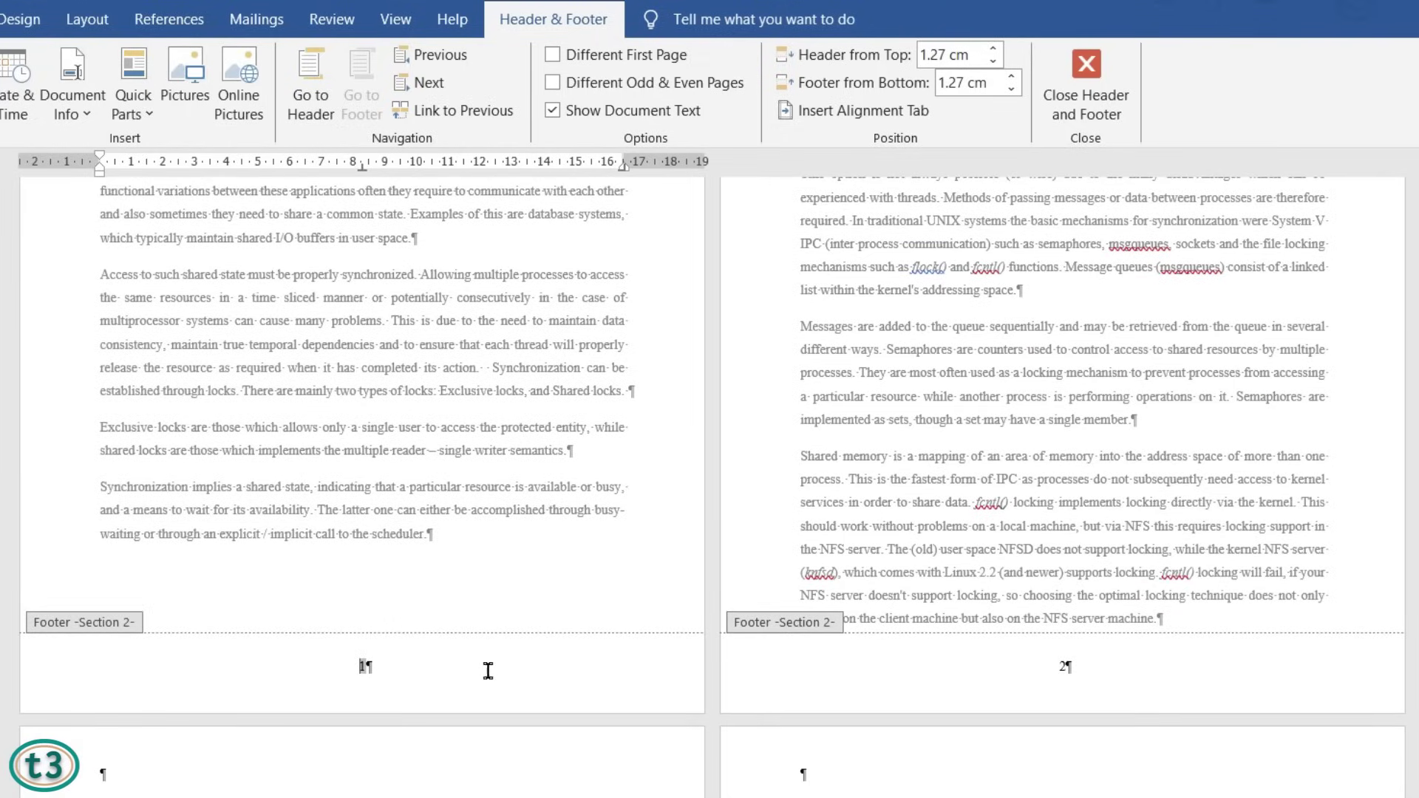
left_click(579, 677)
left_click(544, 672)
type("Page")
scroll(446, 695, "up", 3)
scroll(446, 695, "up", 9)
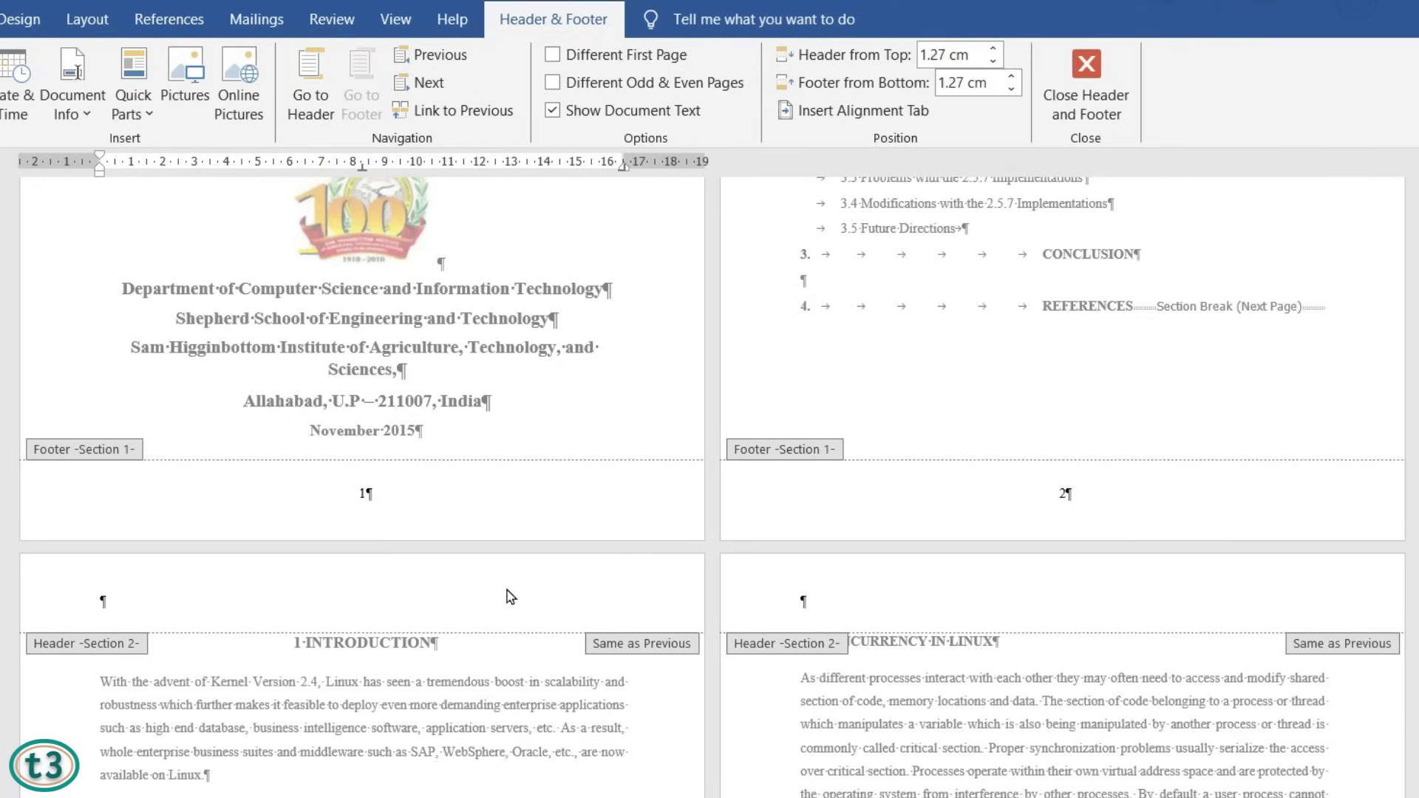
Delete the word "Page" from the Section 2 footer, keeping the page number.
scroll(499, 597, "down", 6)
scroll(500, 600, "down", 4)
key("BackSpace")
Delete the page number from the Section 1 footer and left-align the empty footer paragraph.
scroll(490, 762, "up", 8)
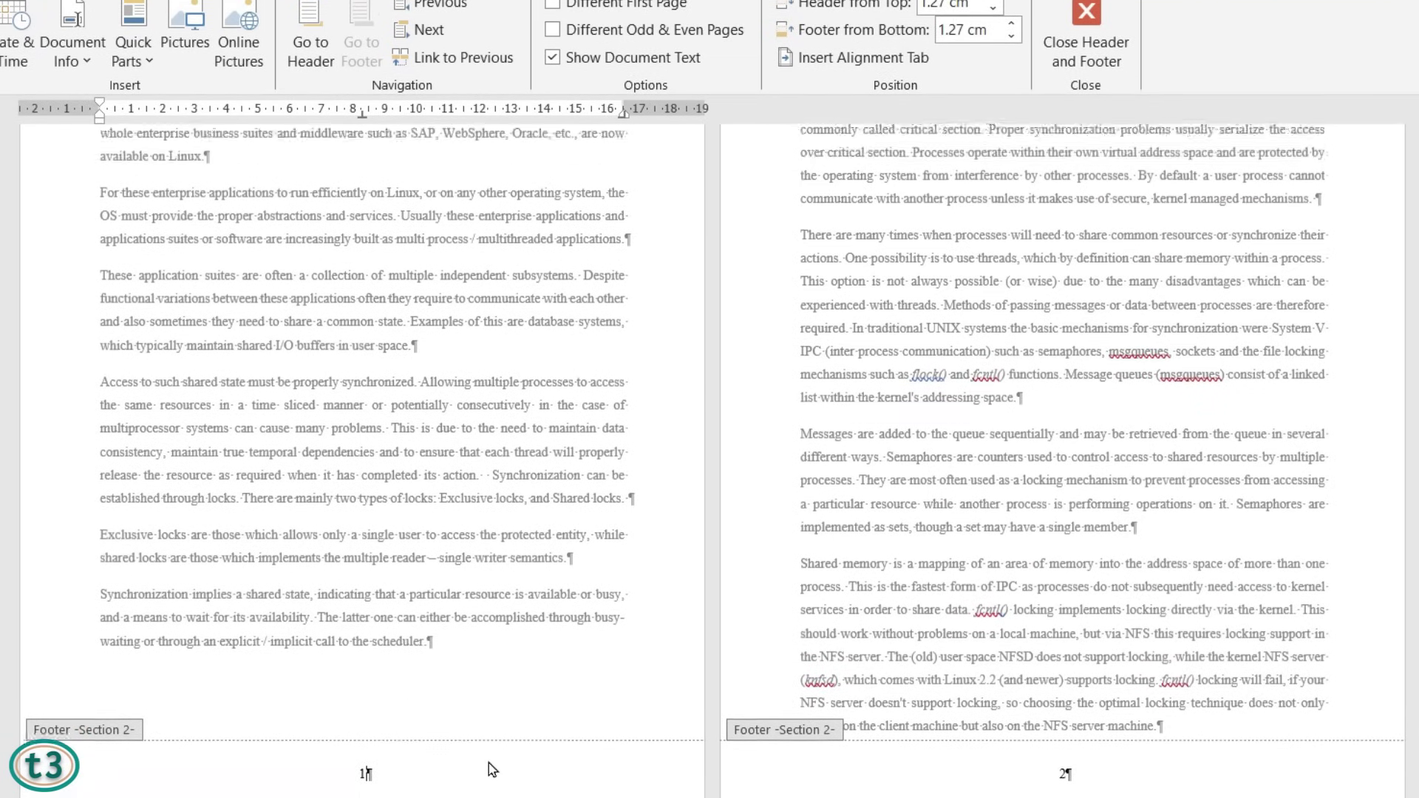
double_click(502, 399)
left_click(502, 399)
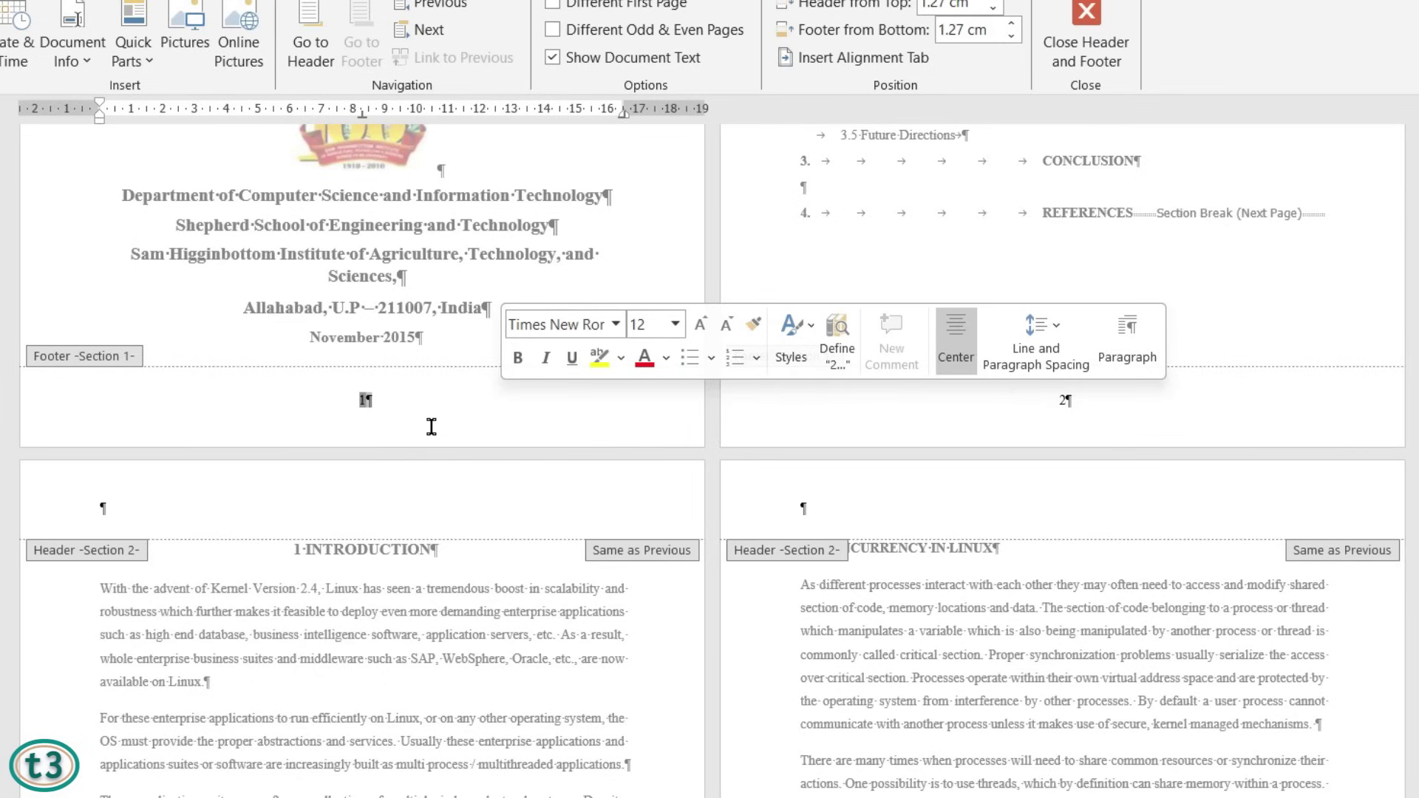
key("Delete")
key("ctrl+l")
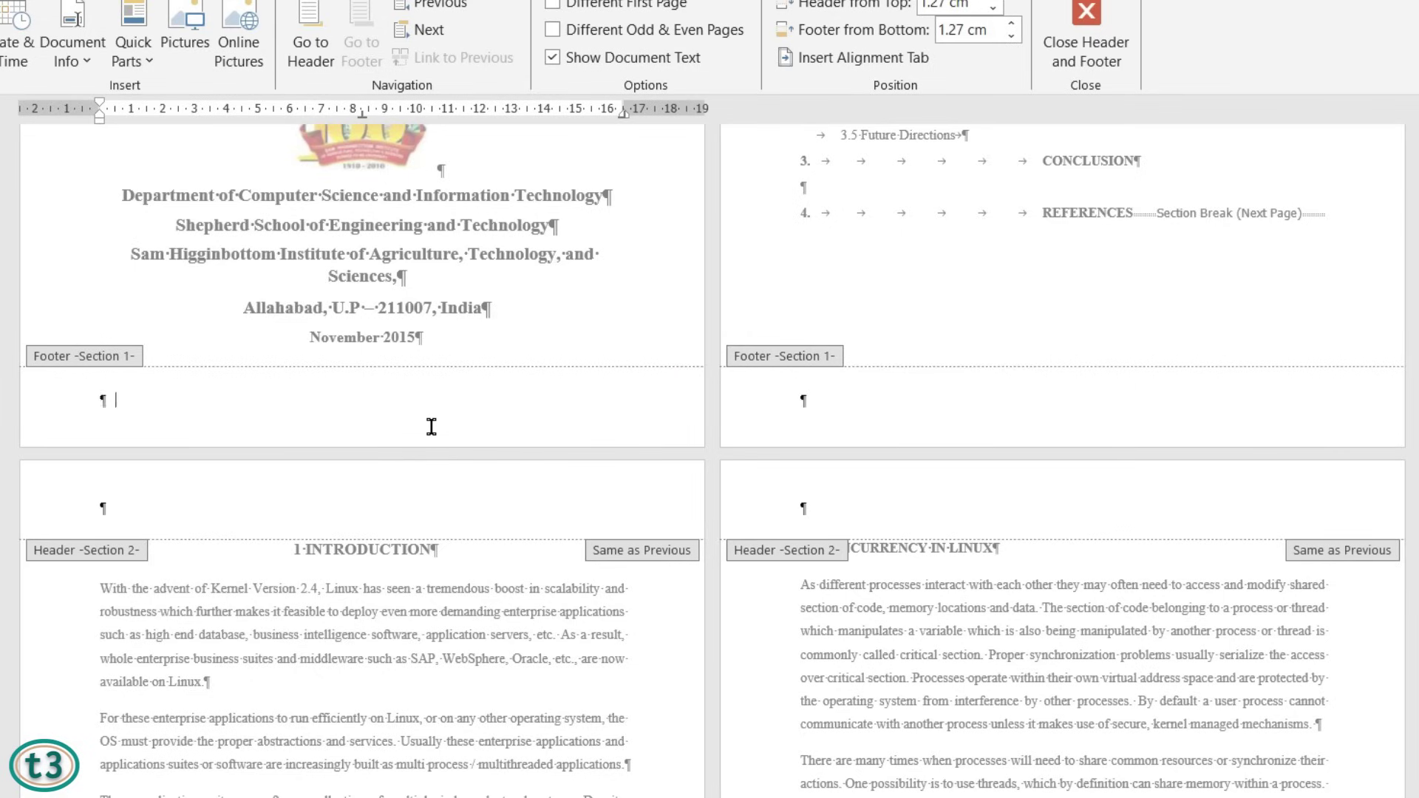
Check the Section 2 page numbers, leave footer editing and hide the formatting marks.
scroll(681, 600, "down", 9)
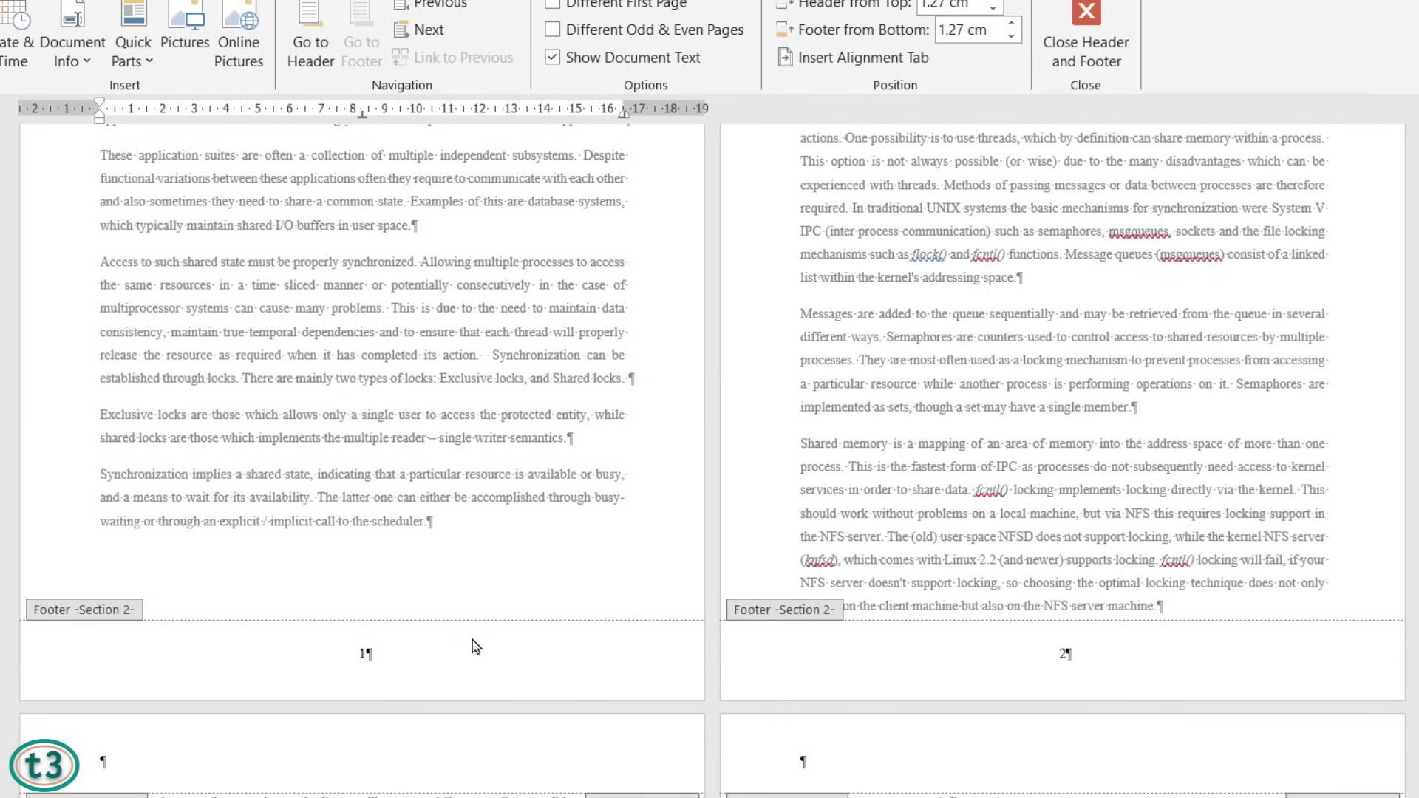
left_click(1087, 37)
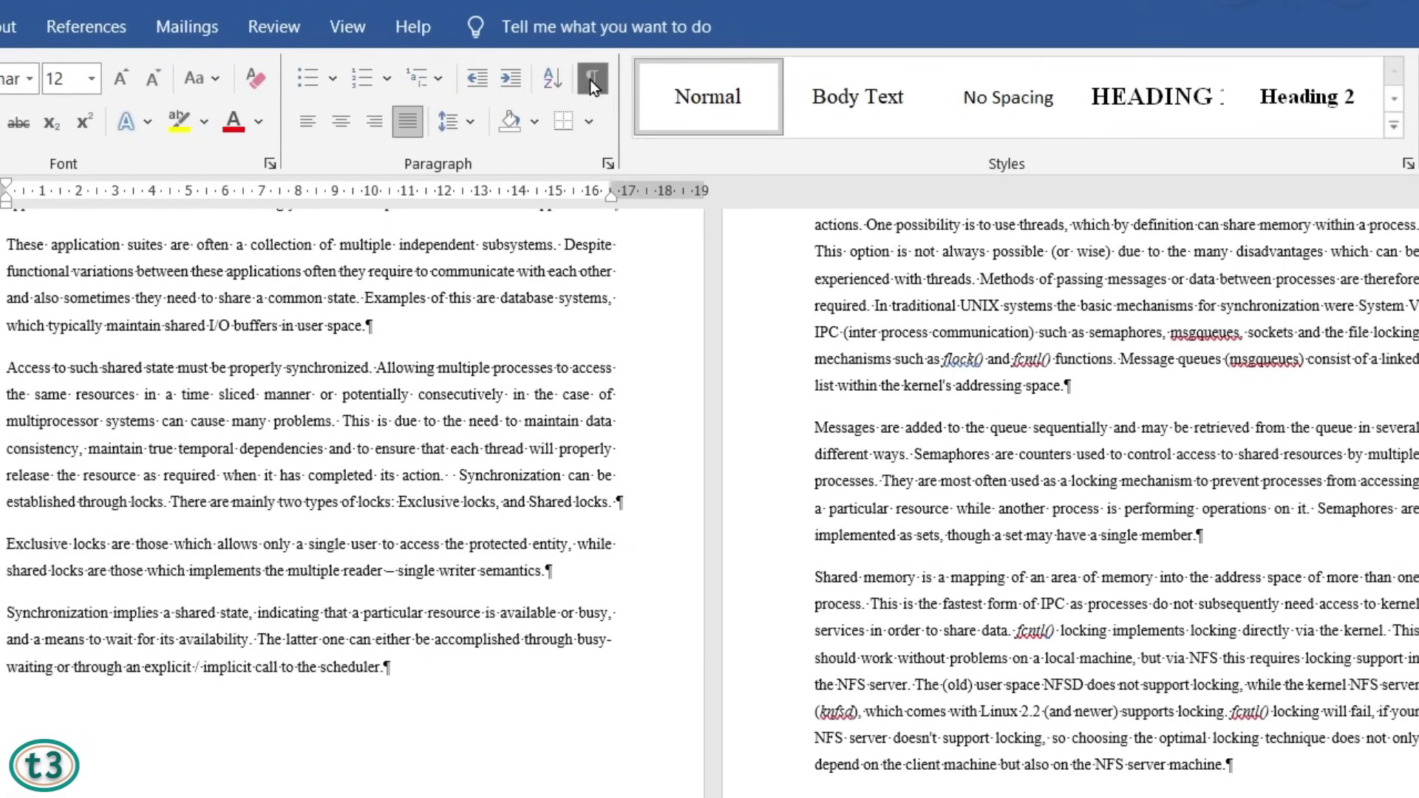
left_click(592, 82)
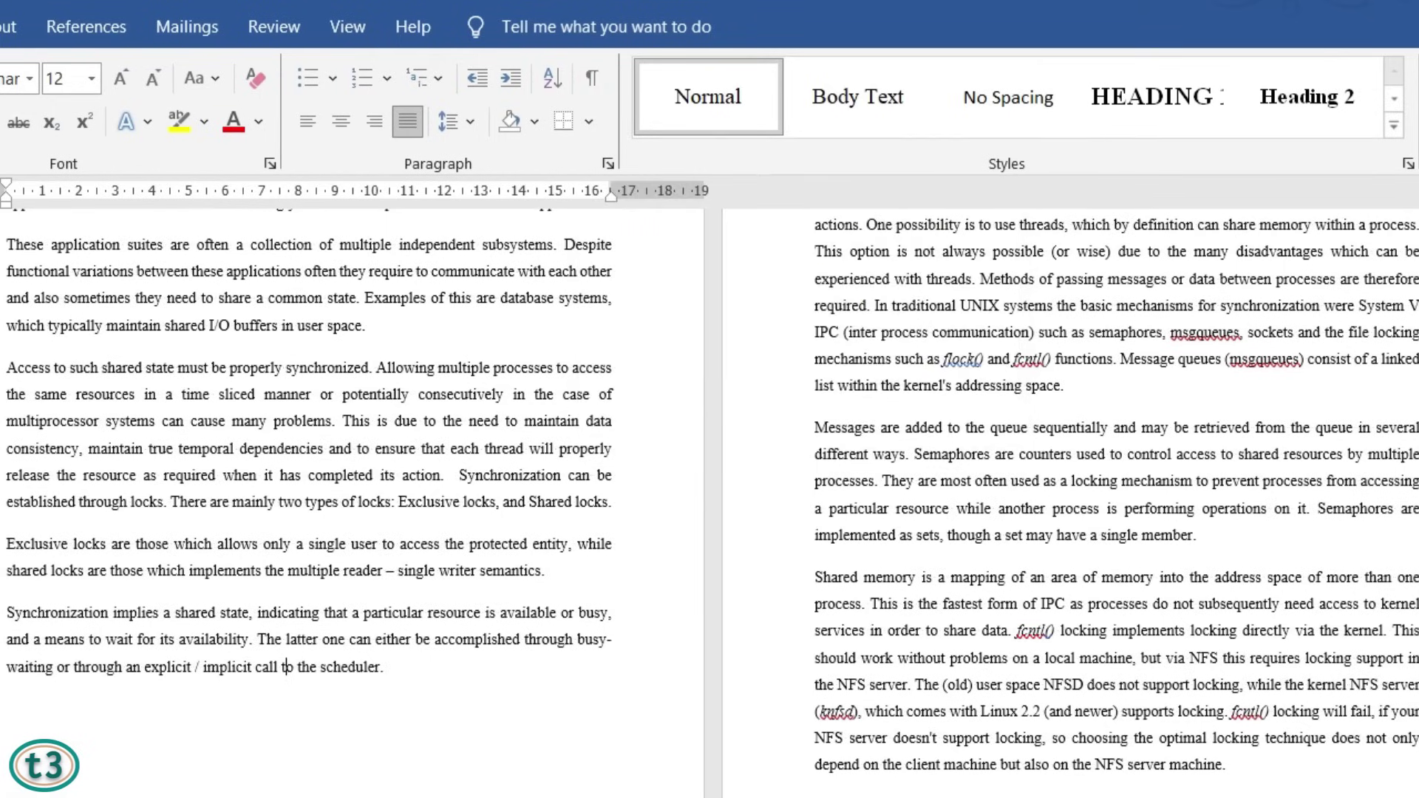
Examine the page numbering throughout the report, from the cover and contents pages through the Introduction to the References.
scroll(710, 407, "down", 20)
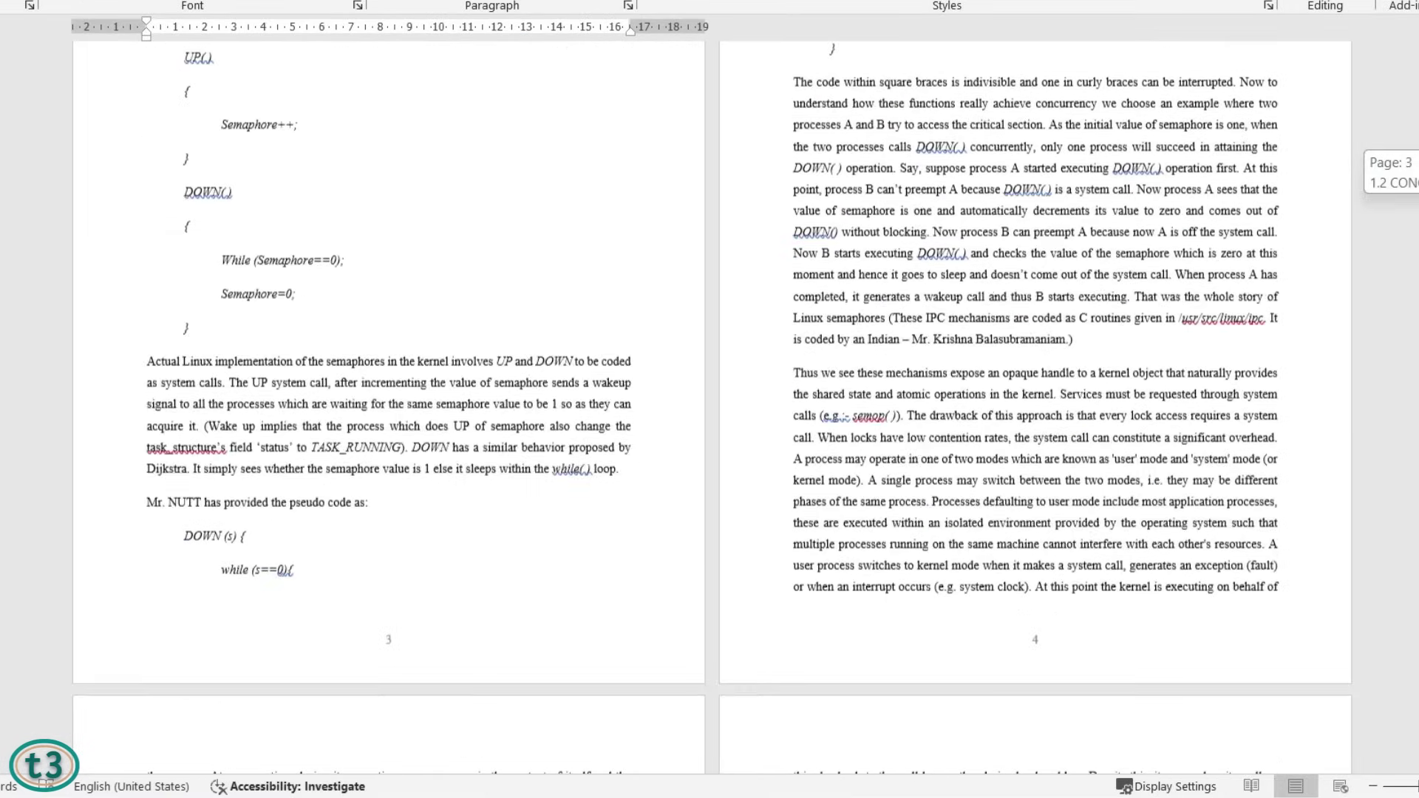
scroll(709, 406, "down", 20)
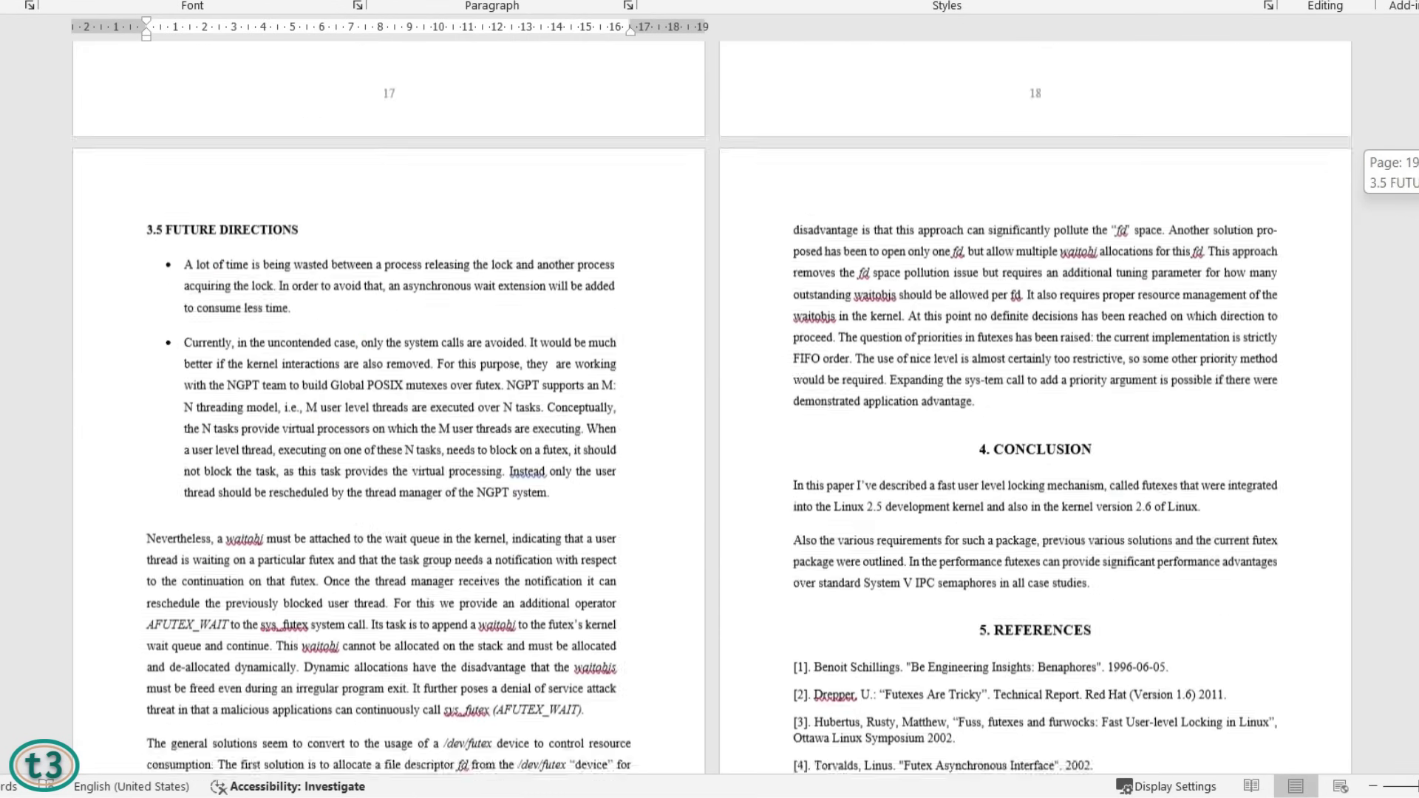
scroll(710, 406, "up", 20)
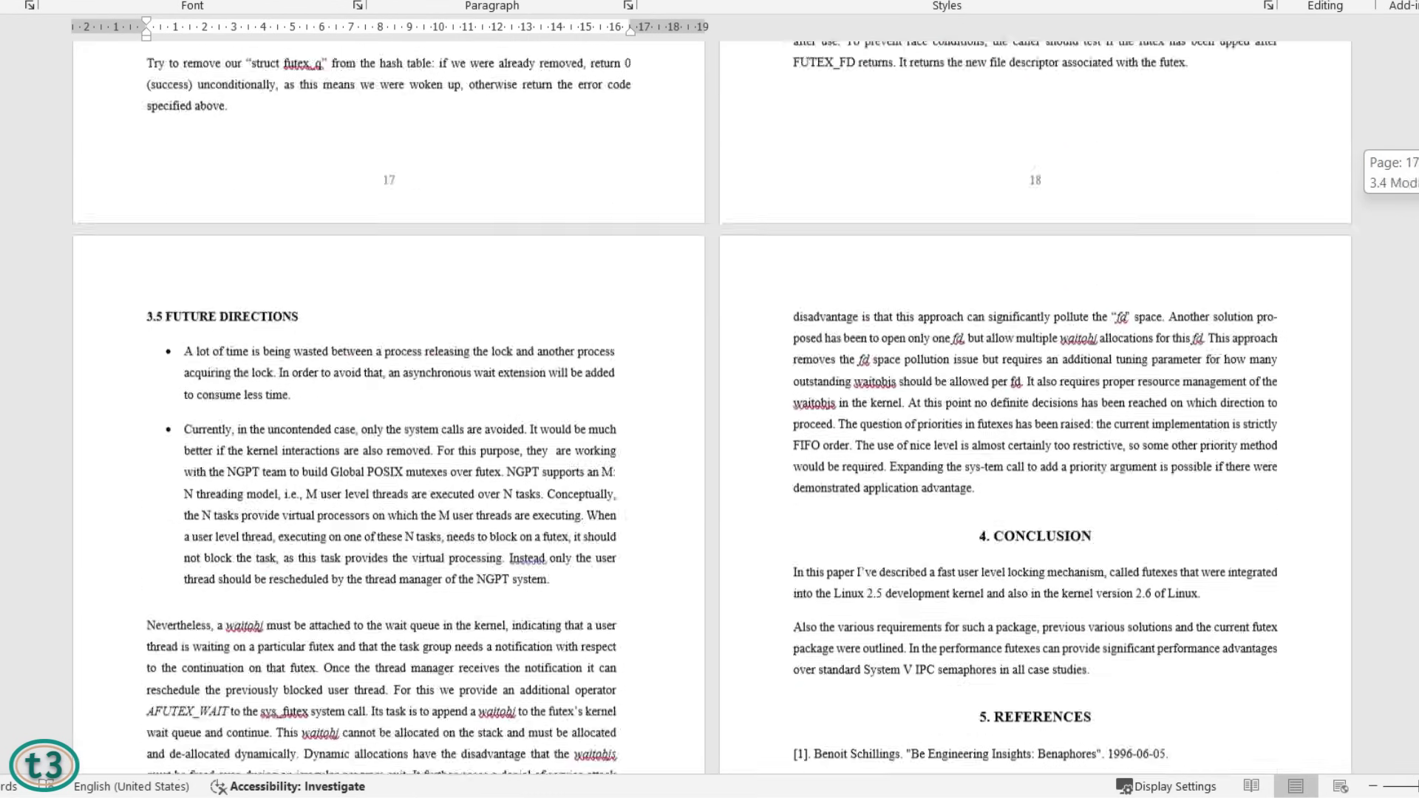
scroll(710, 406, "down", 6)
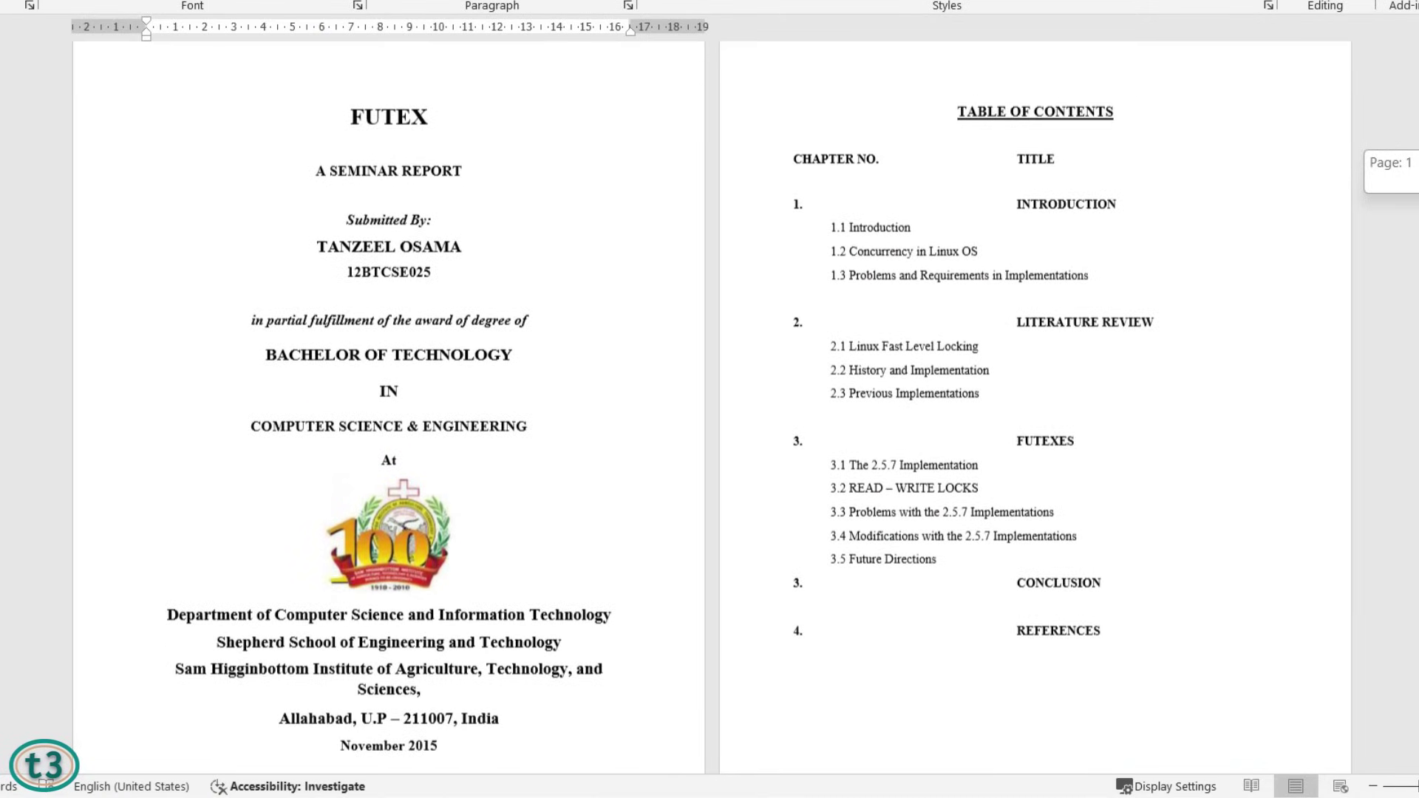
scroll(644, 495, "up", 4)
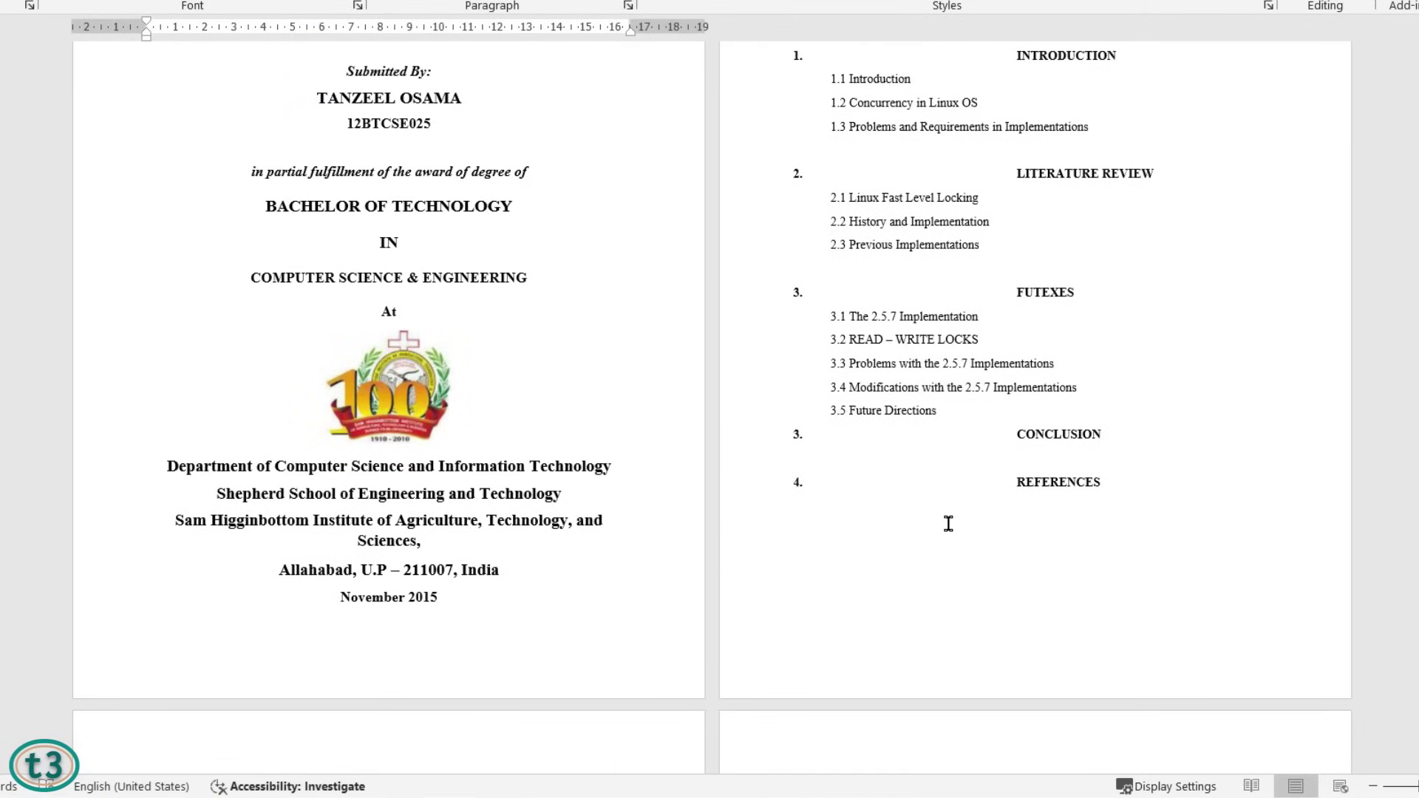
scroll(943, 524, "up", 2)
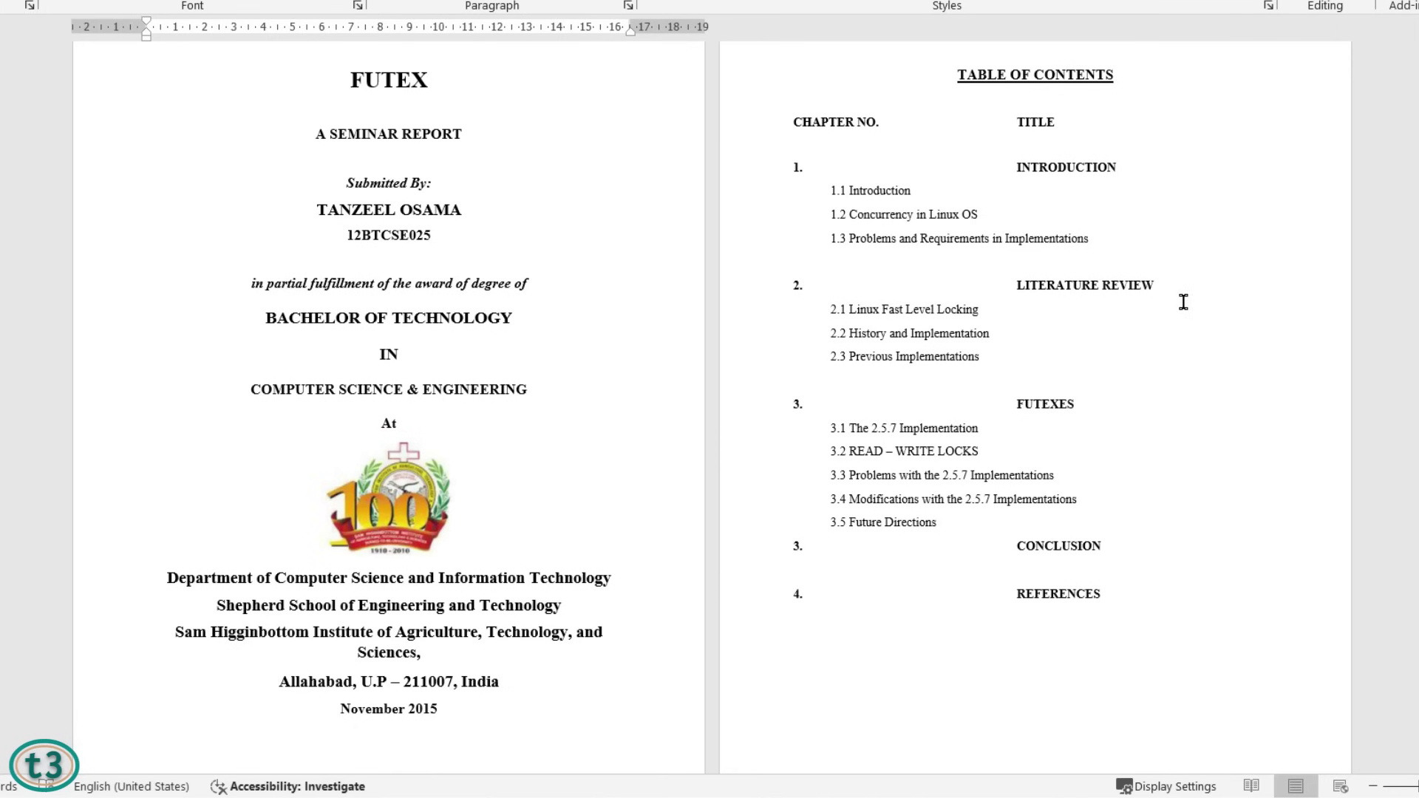
scroll(1184, 301, "down", 4)
scroll(1184, 301, "down", 9)
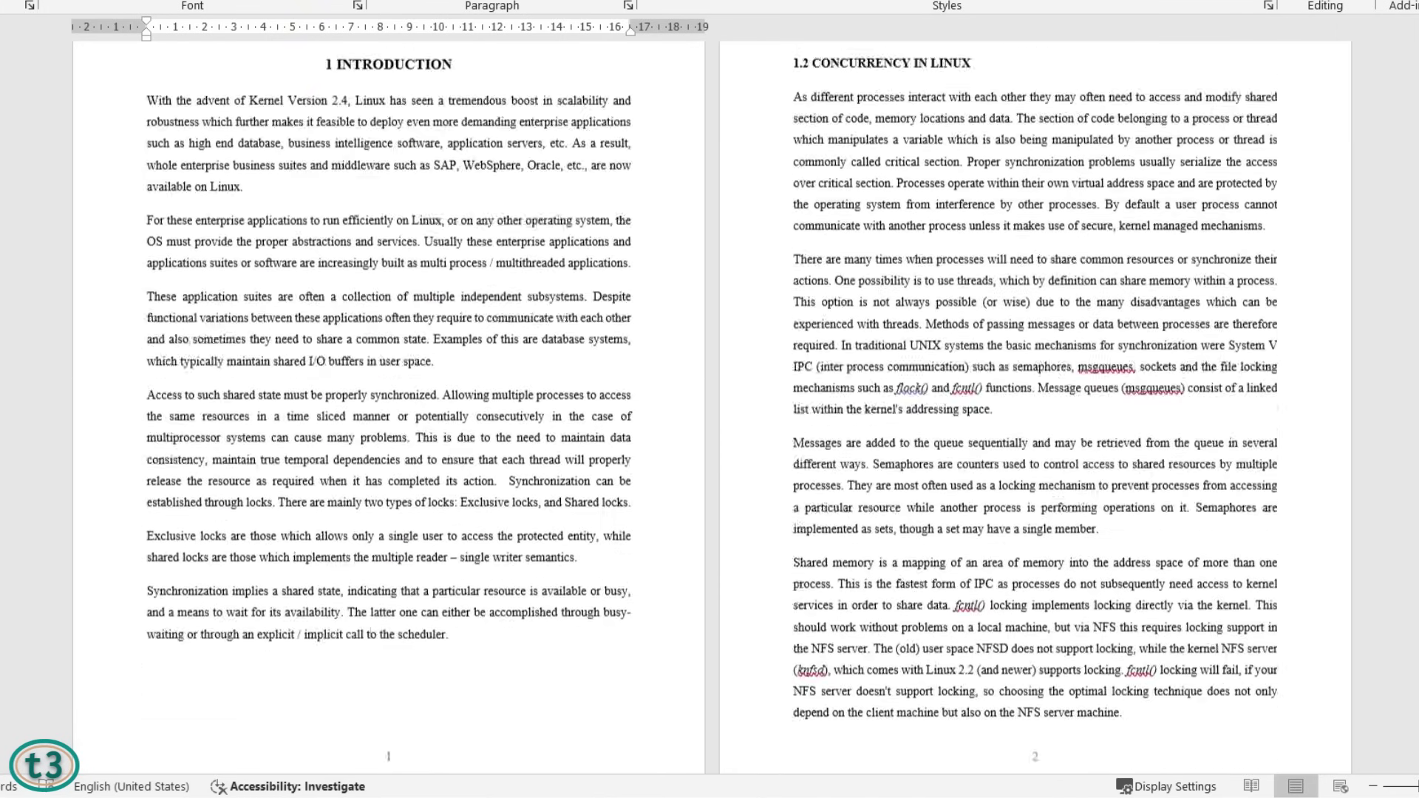
scroll(1185, 302, "down", 20)
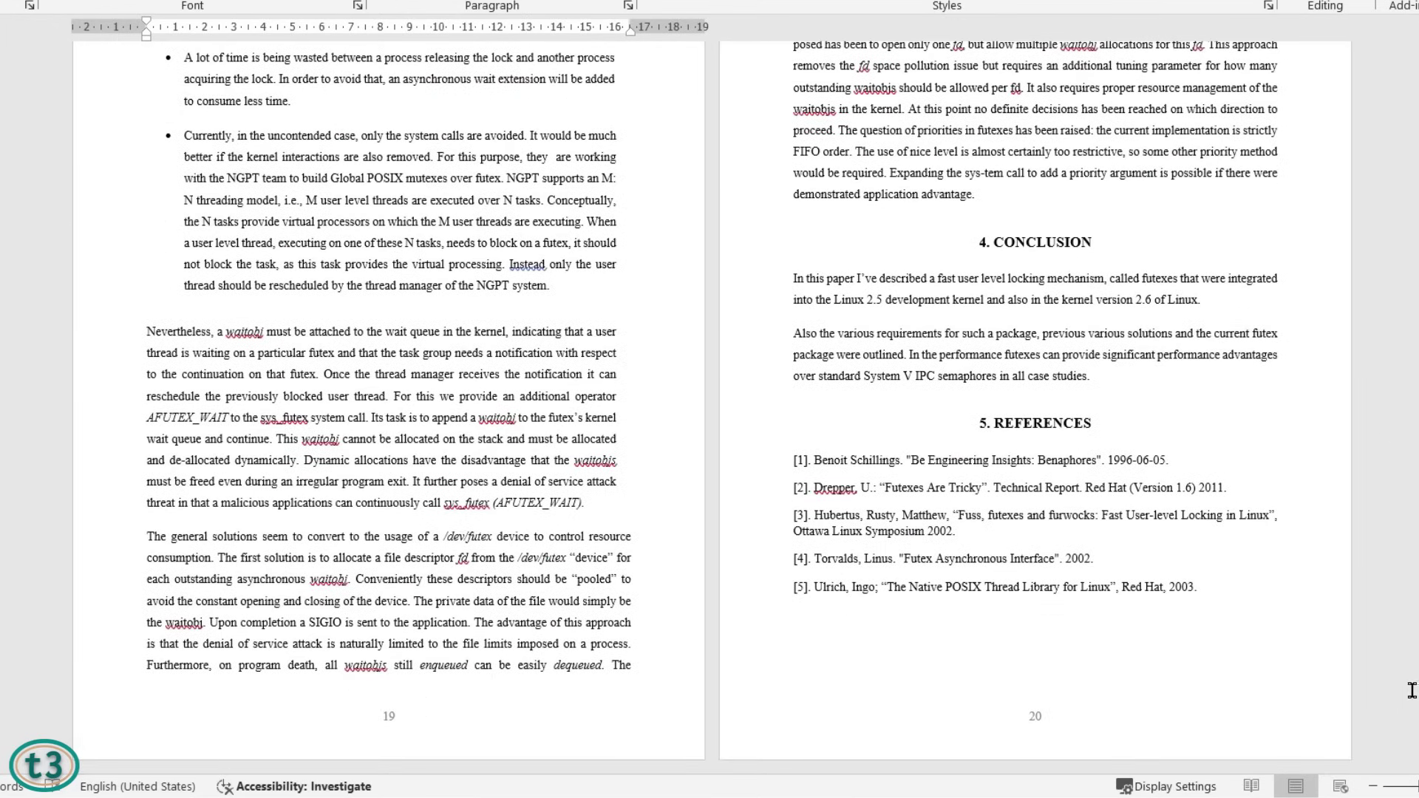
scroll(1163, 651, "up", 1)
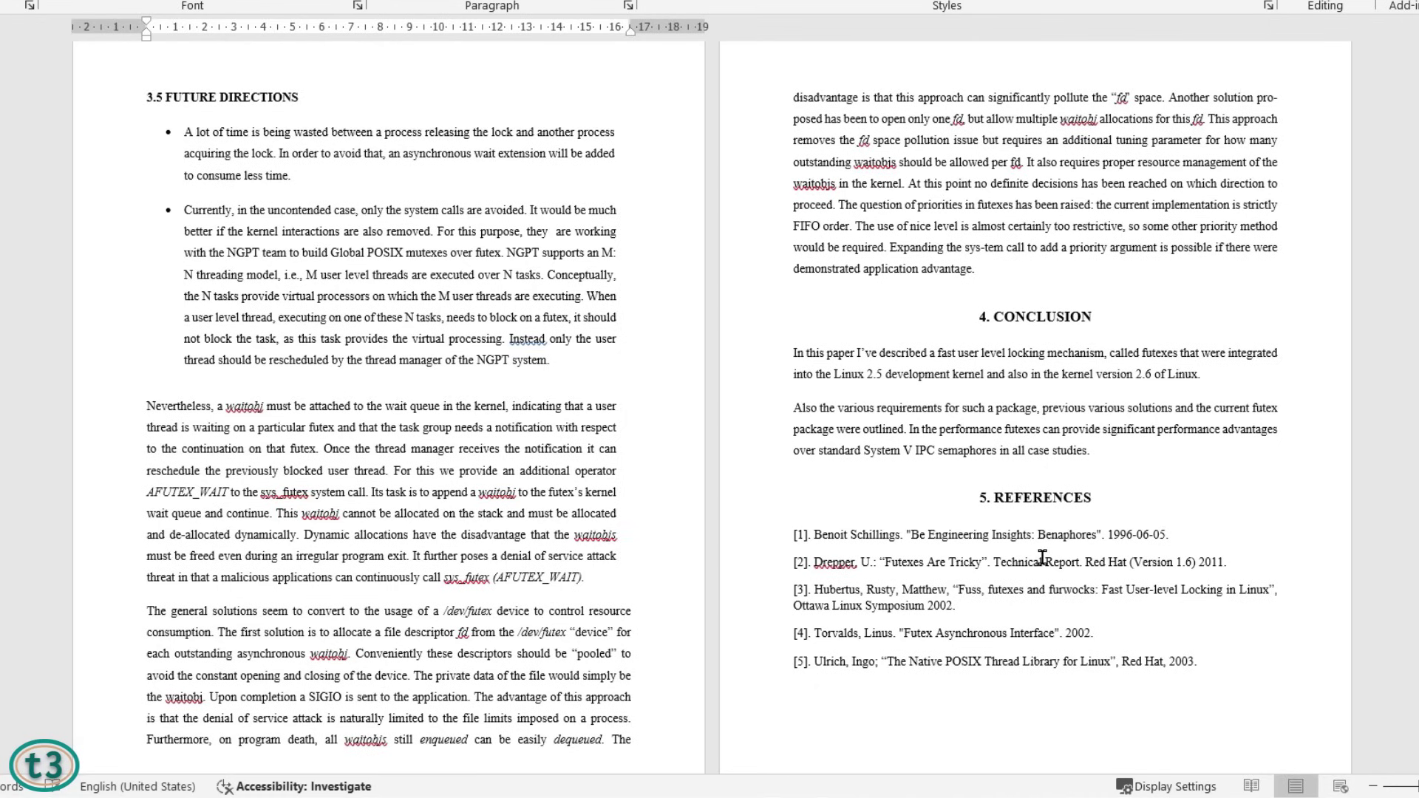
scroll(996, 535, "down", 2)
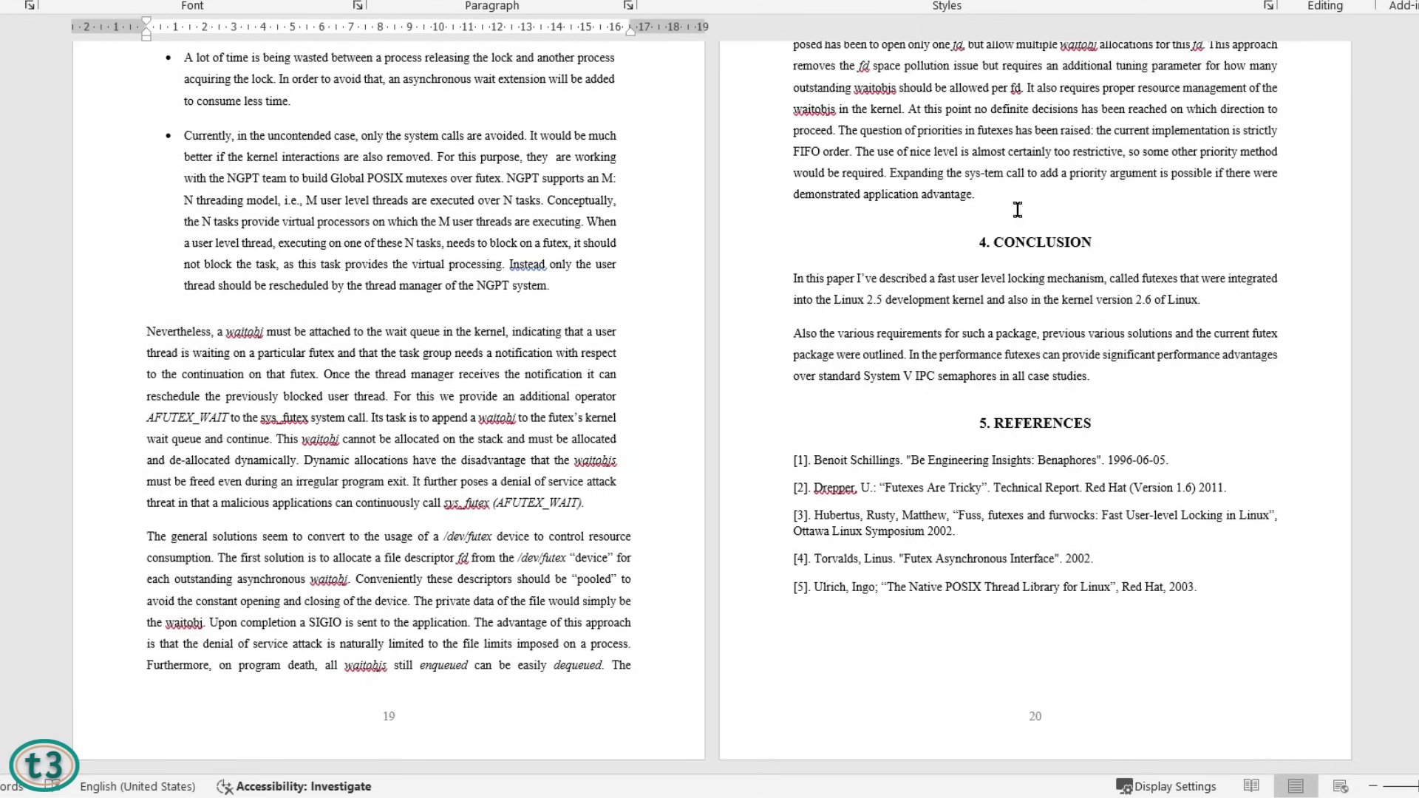
Insert a page break after the paragraph ending "demonstrated application advantage." so that 4. CONCLUSION starts on a new page.
scroll(964, 436, "up", 1)
left_click(1029, 277)
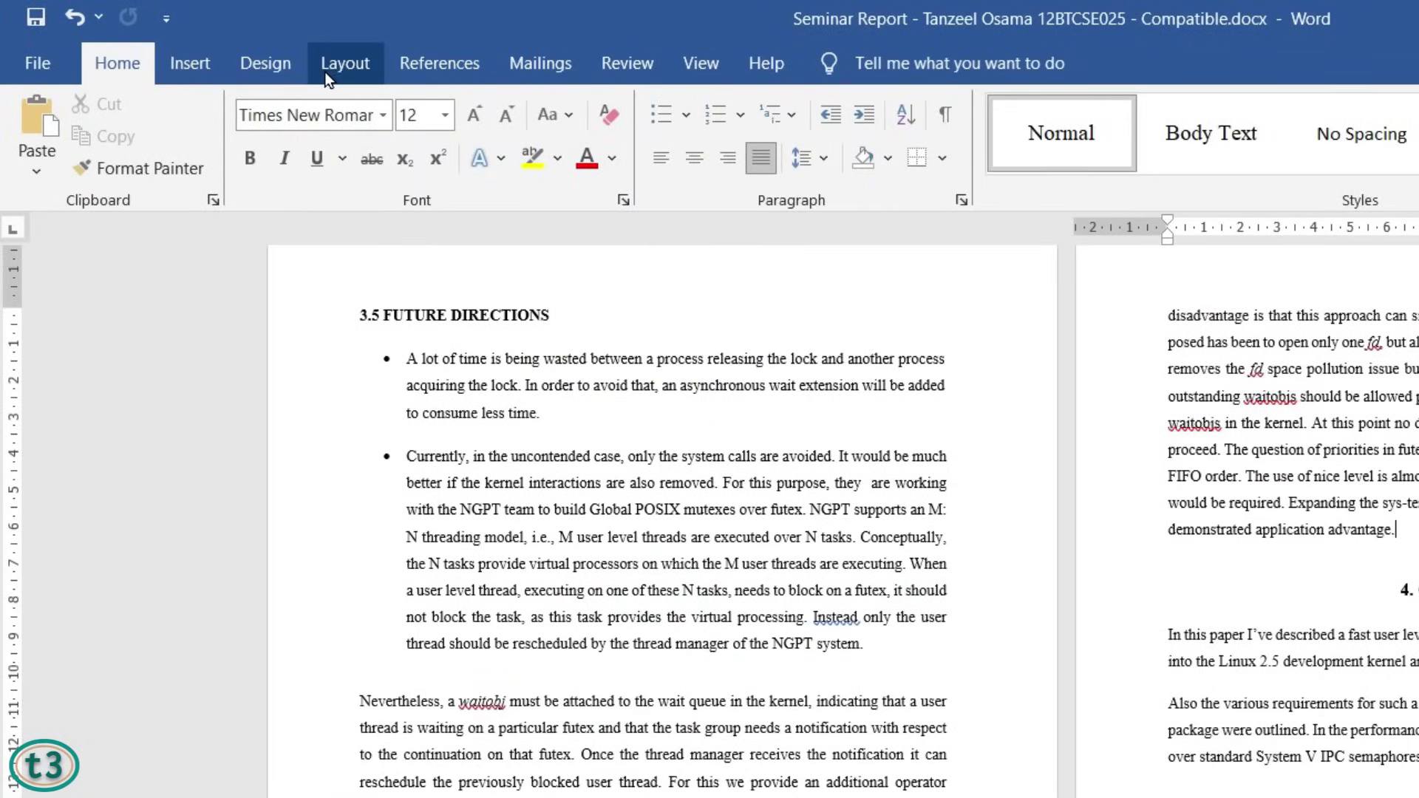
left_click(334, 74)
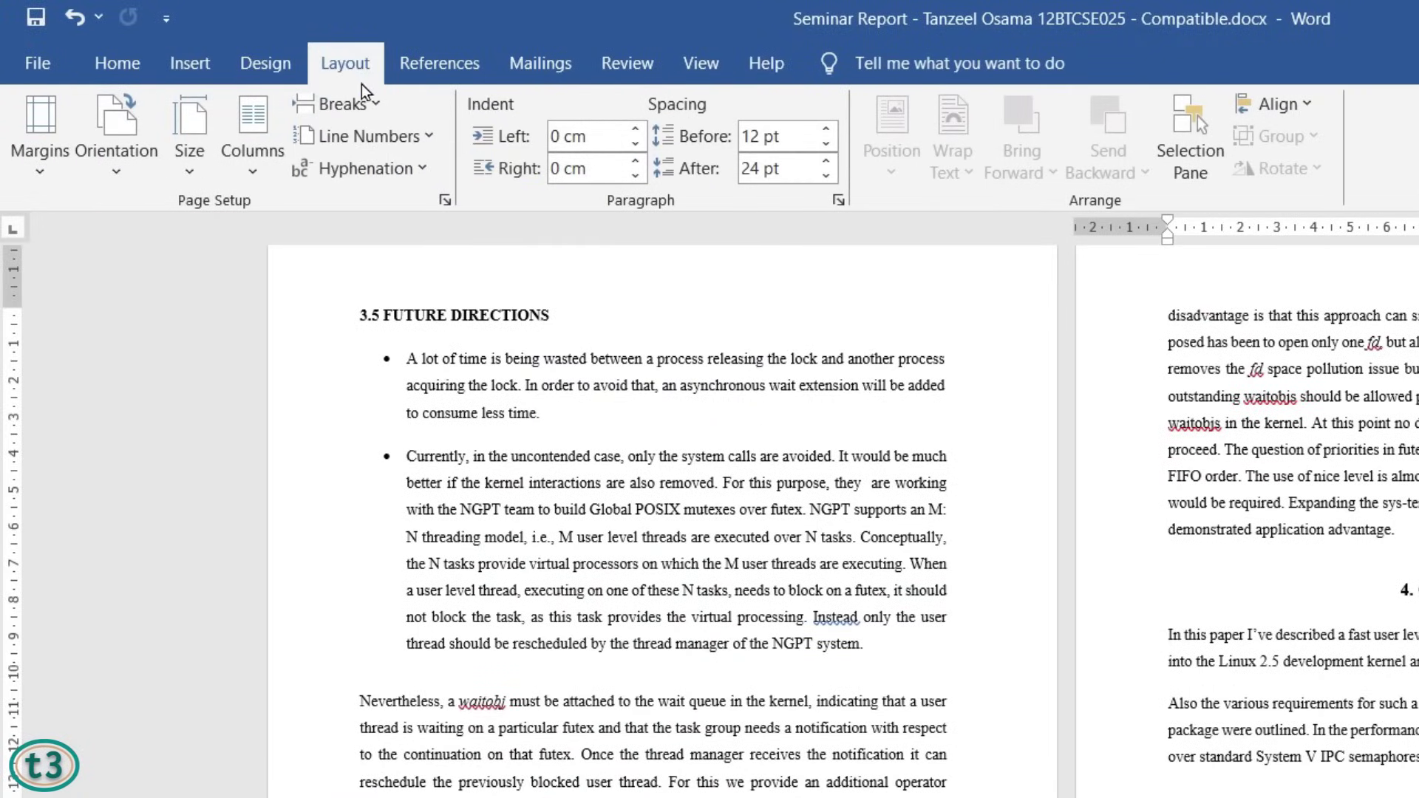
left_click(342, 111)
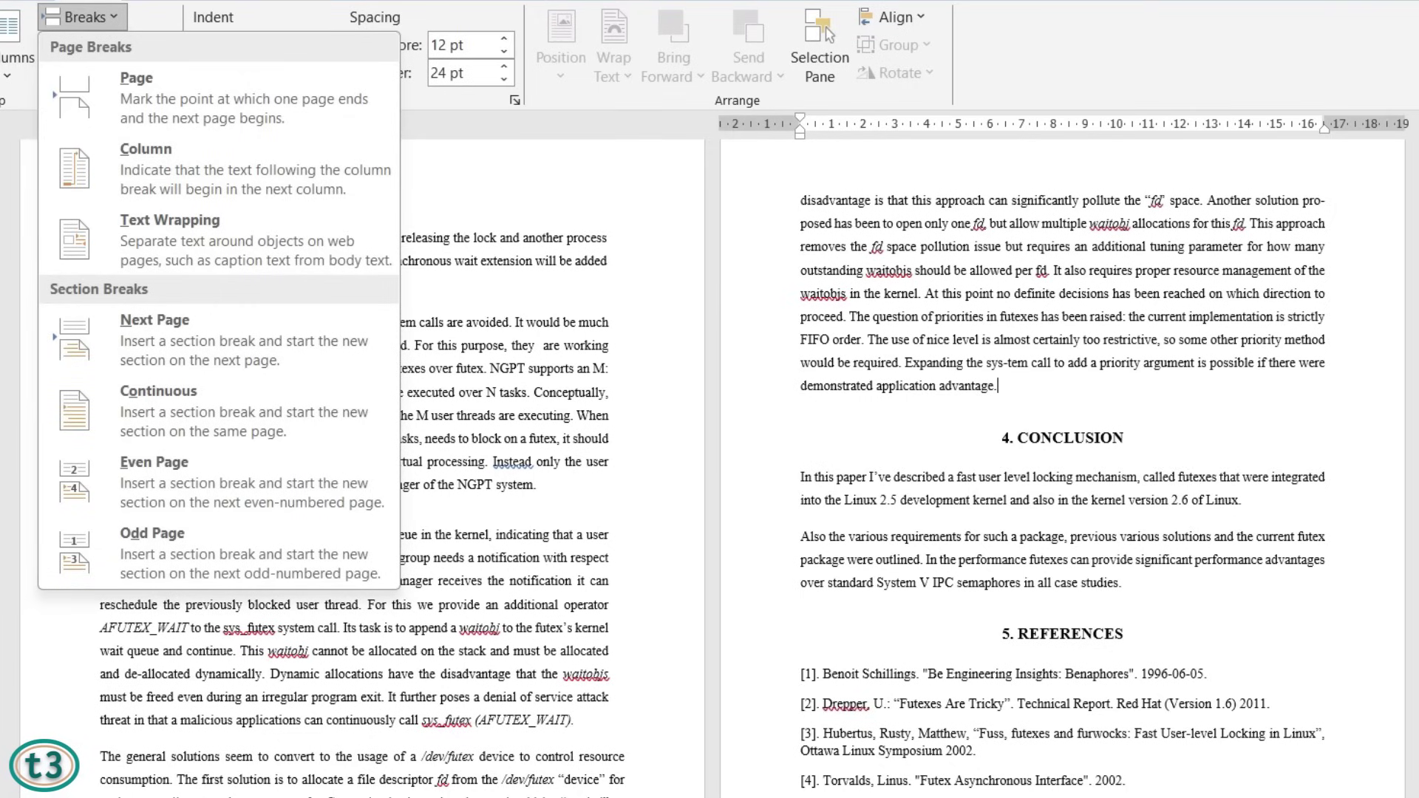
left_click(1032, 399)
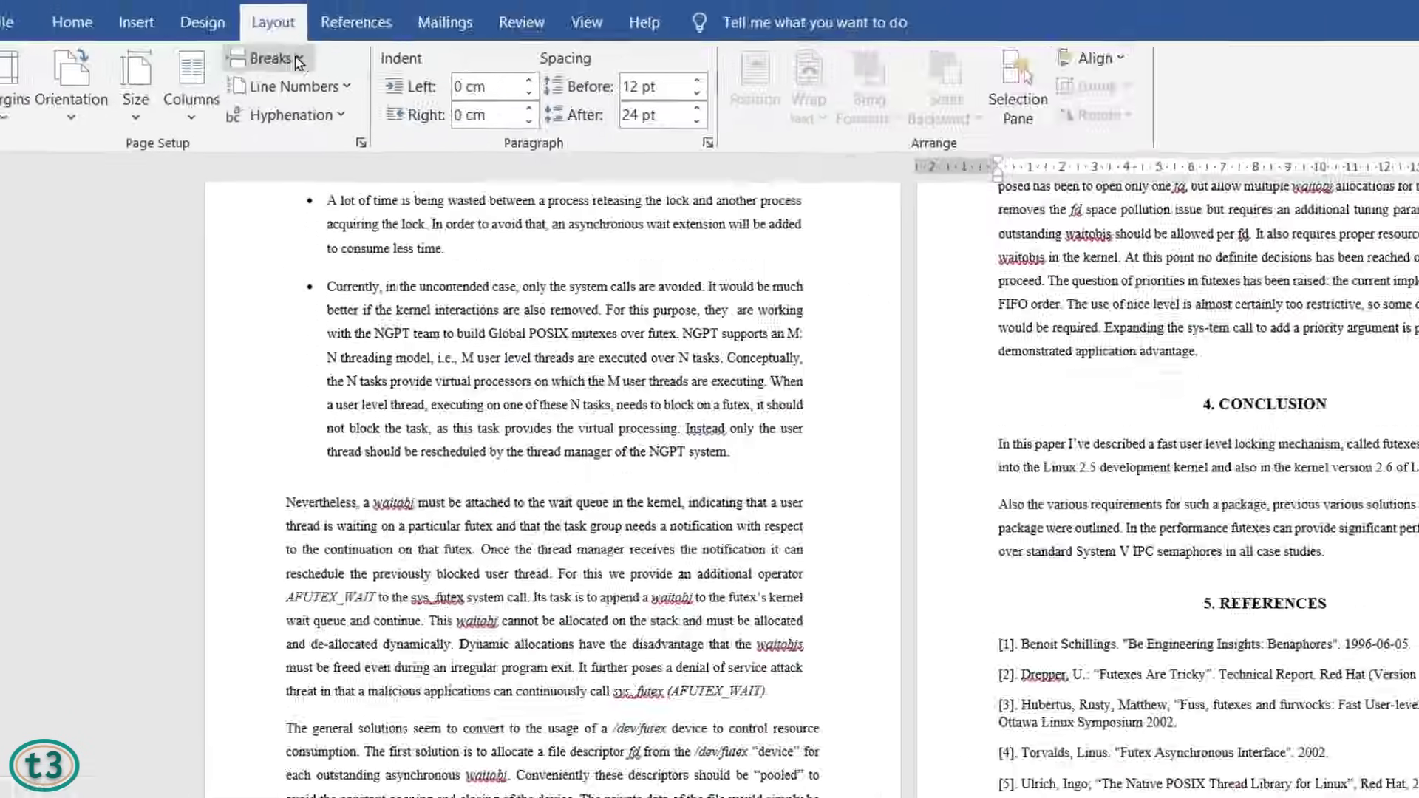
left_click(103, 16)
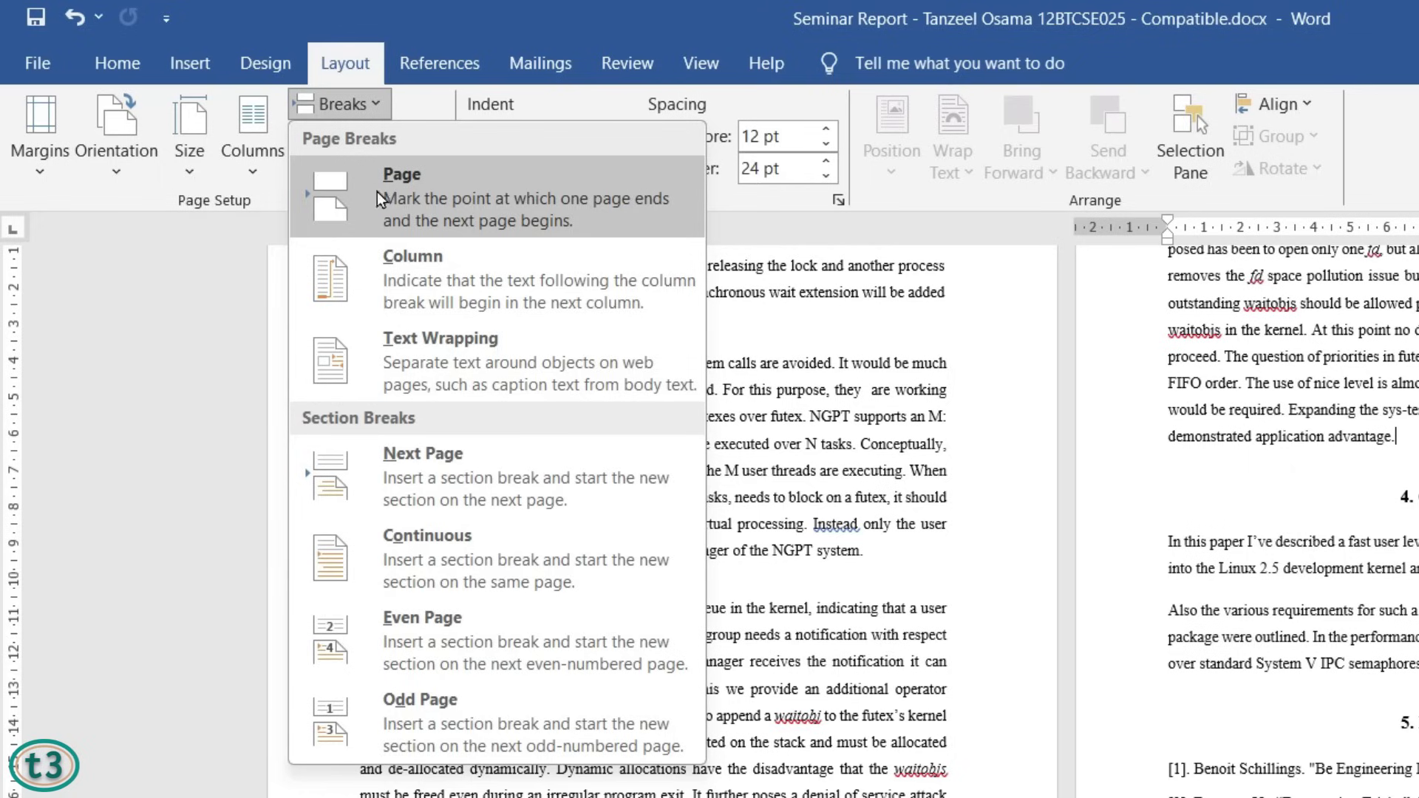
left_click(568, 184)
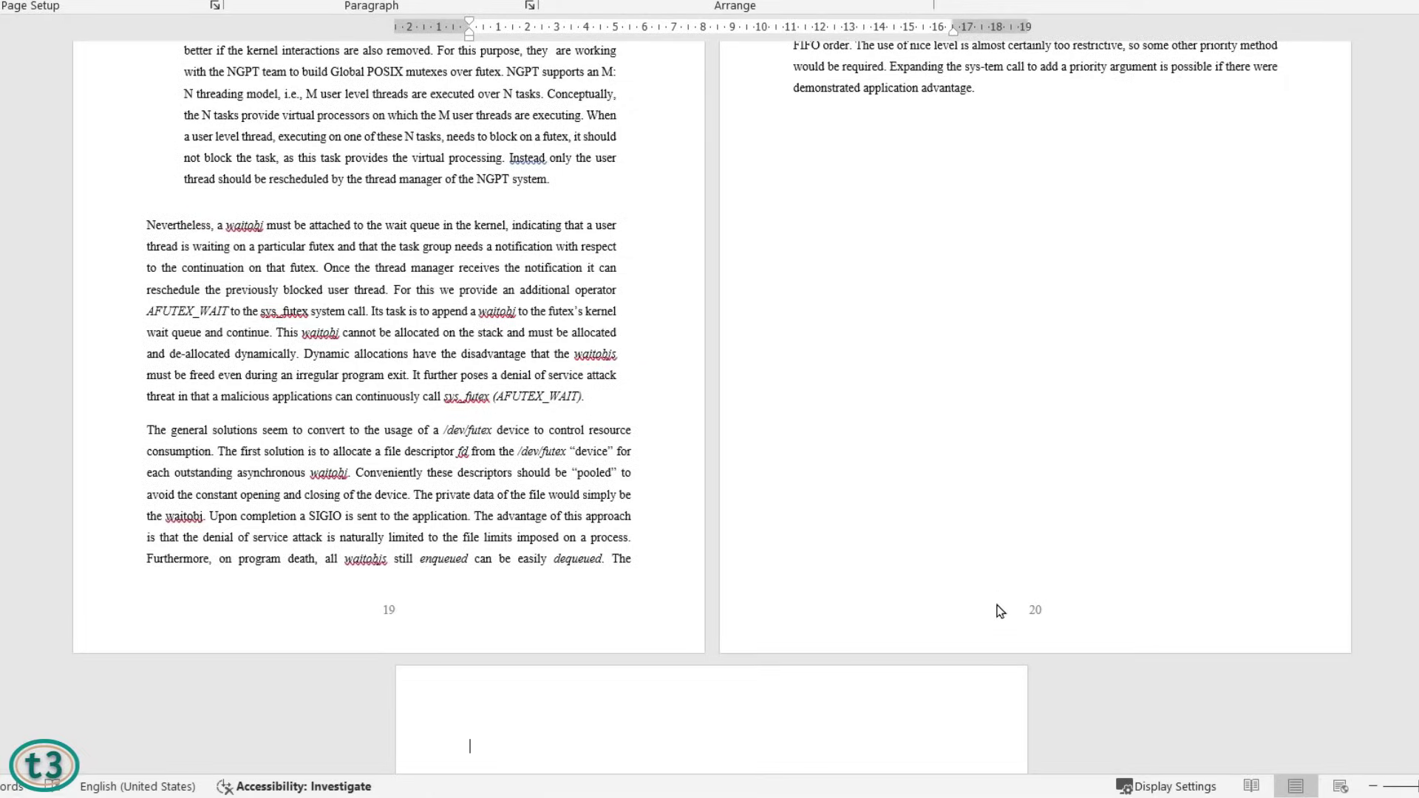
Delete the empty paragraph above the 4. CONCLUSION heading on its new page.
scroll(1046, 621, "down", 5)
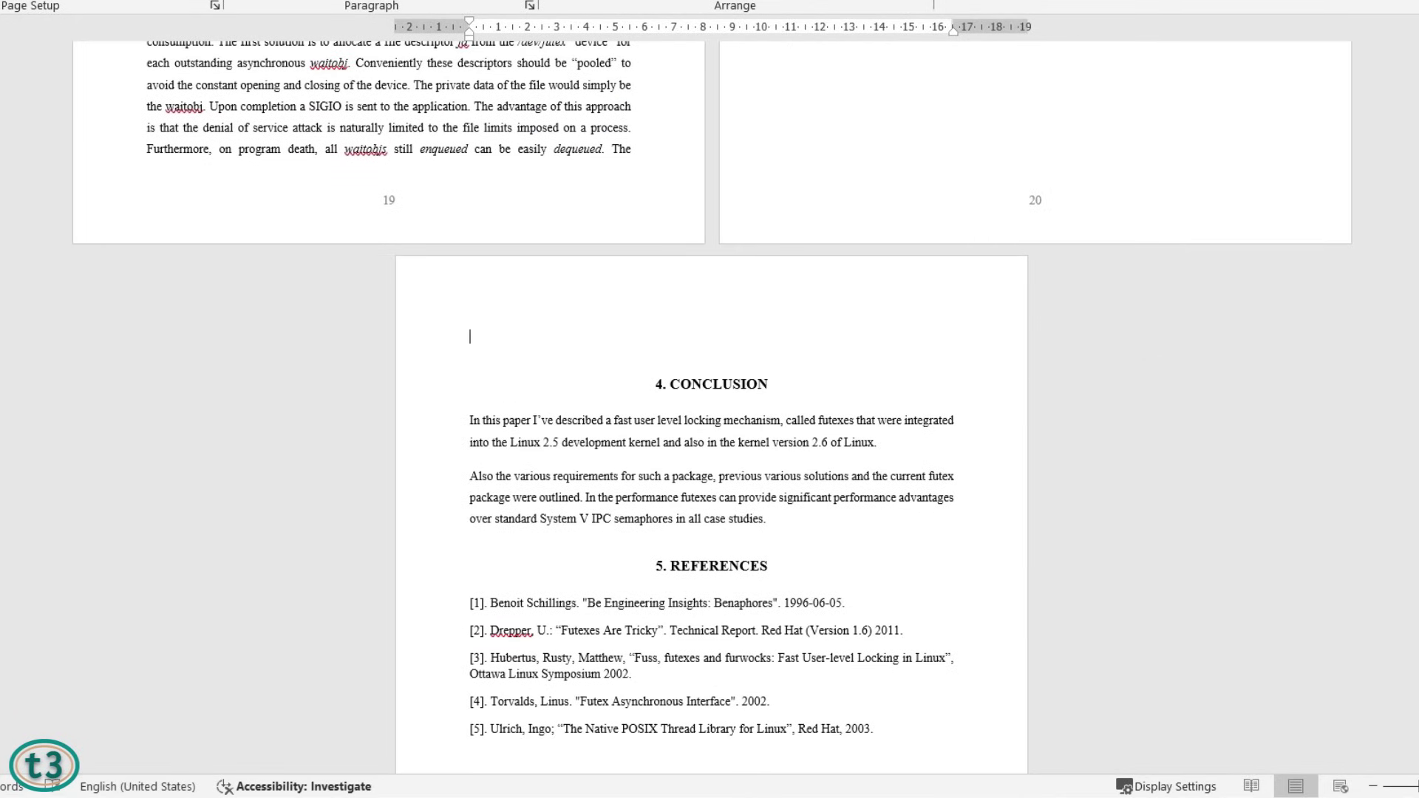
scroll(703, 371, "down", 2)
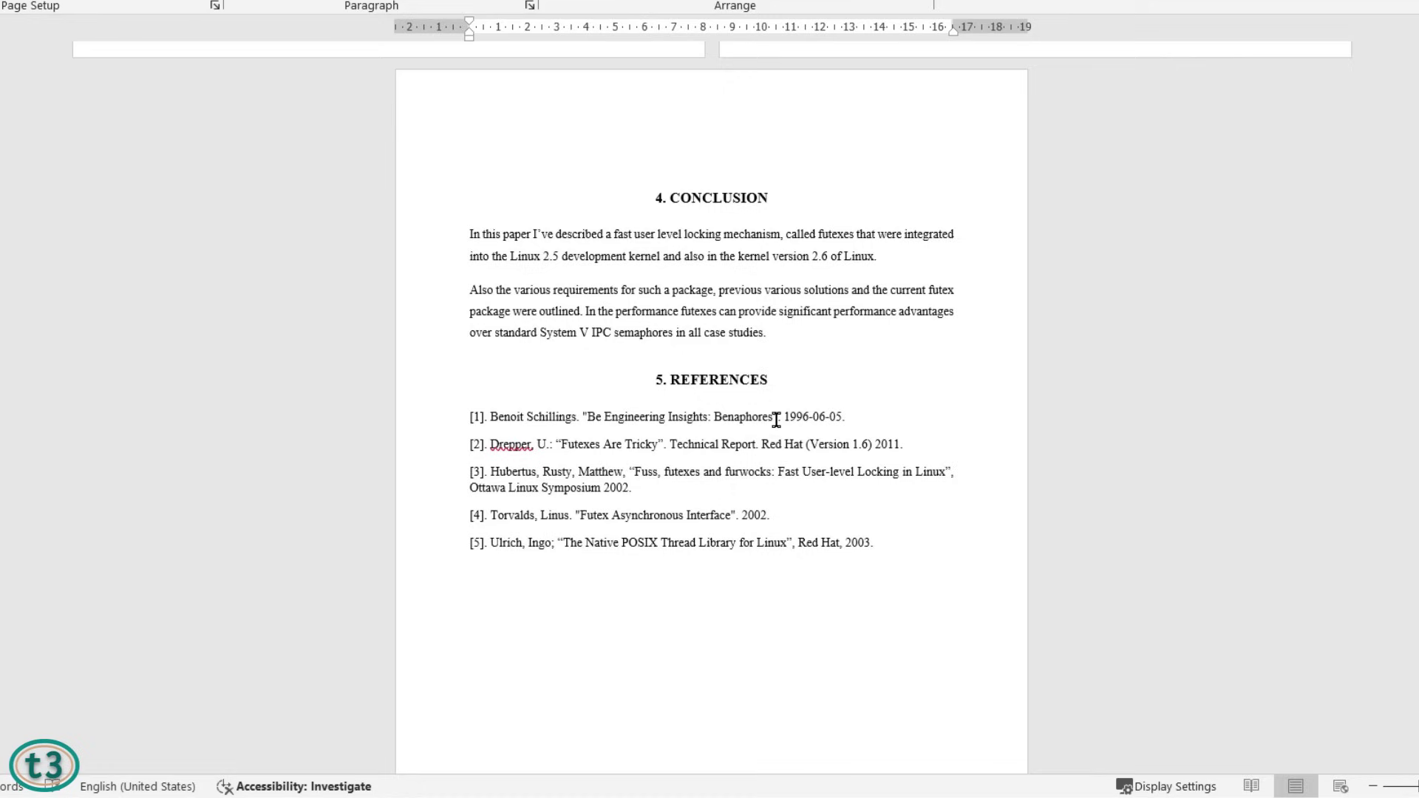
key("Delete")
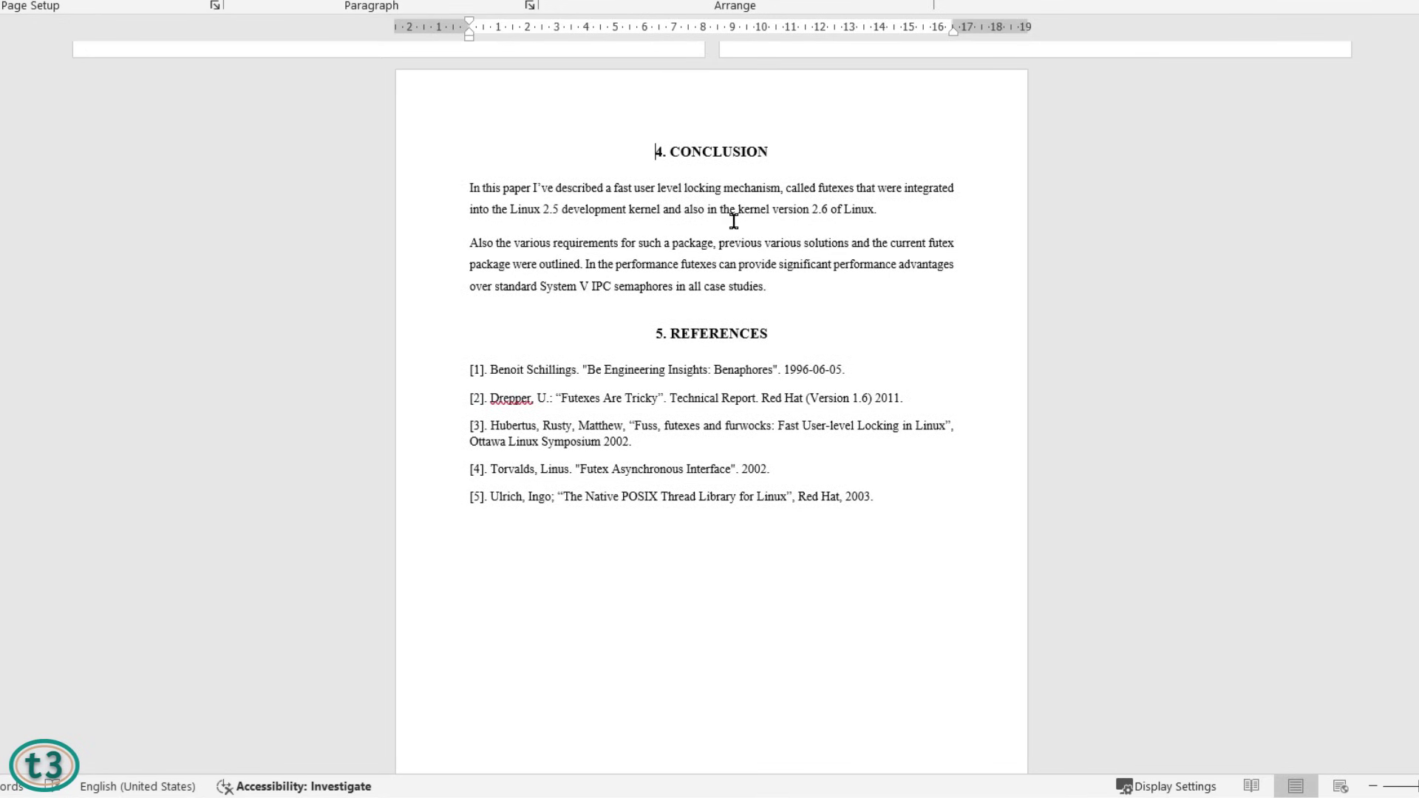
Insert a page break after the Conclusion text to move 5. REFERENCES to a new page, and delete the empty paragraph above its heading.
left_click(834, 279)
scroll(731, 291, "down", 1)
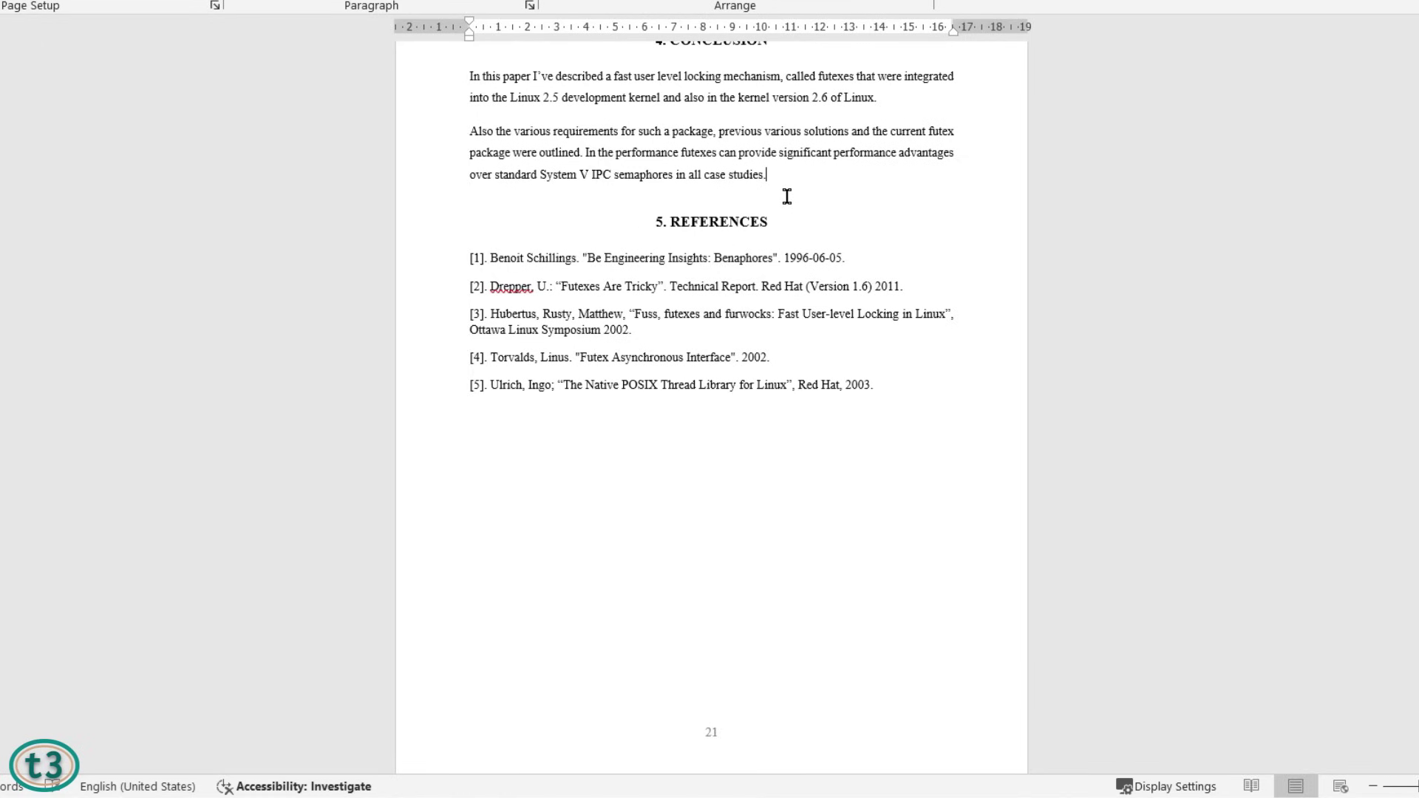
left_click(798, 173)
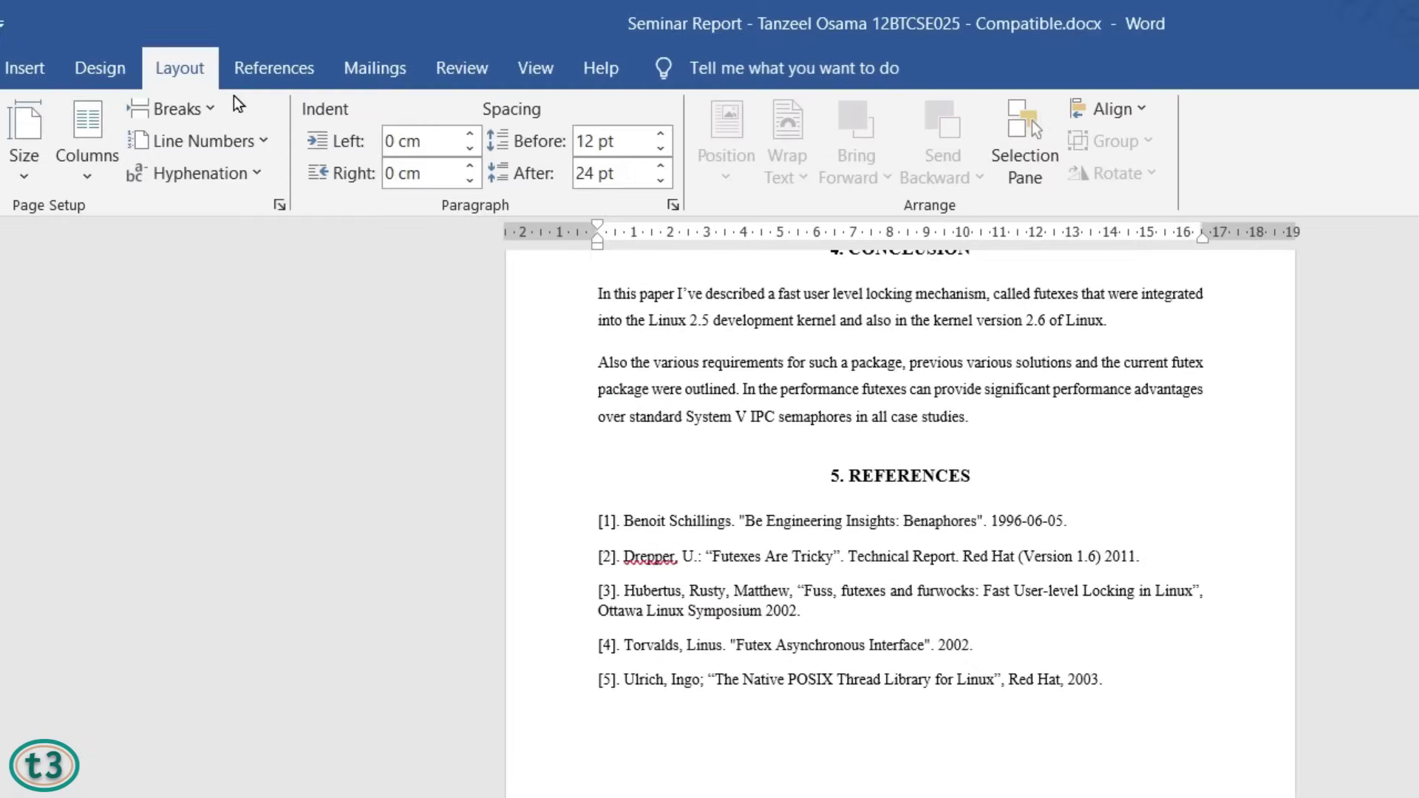
left_click(195, 111)
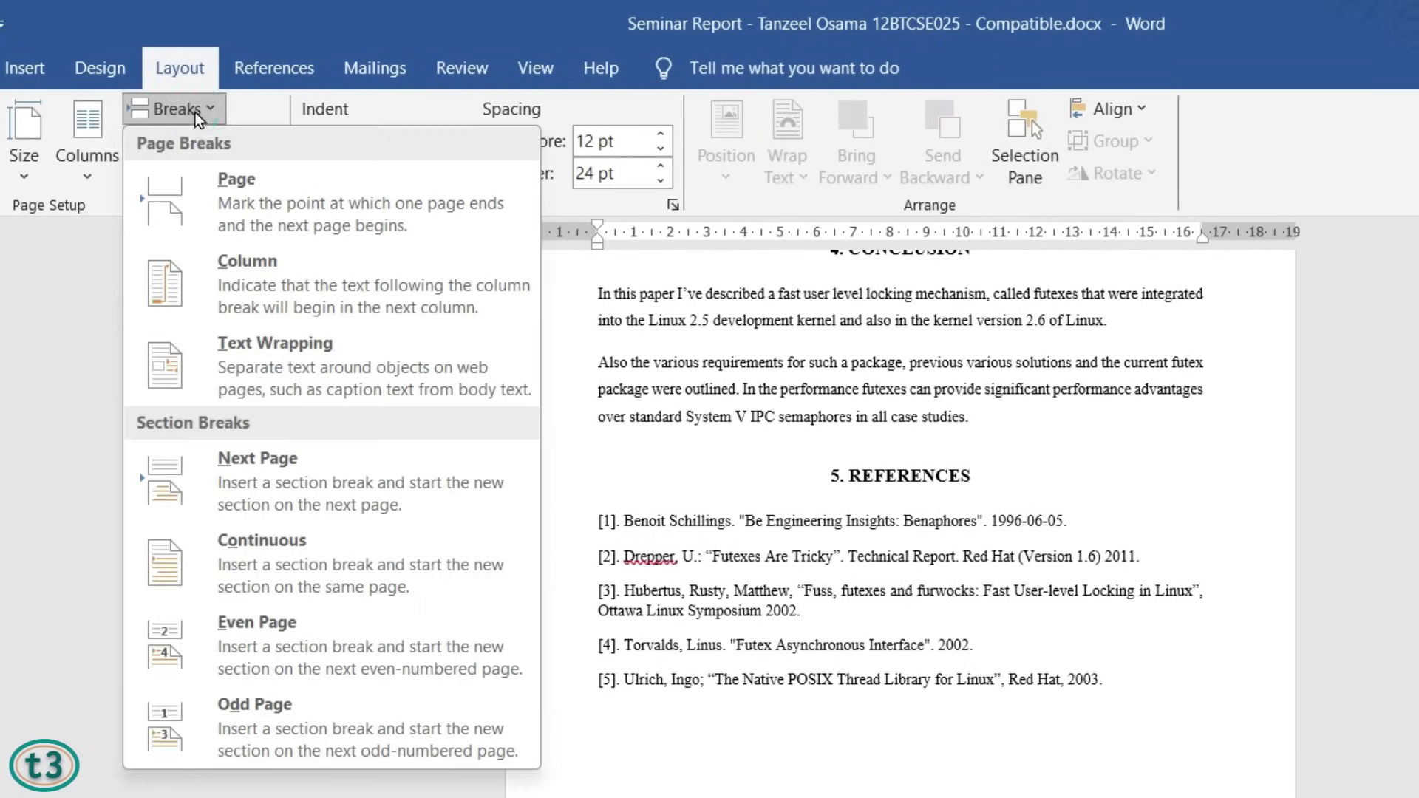
left_click(256, 197)
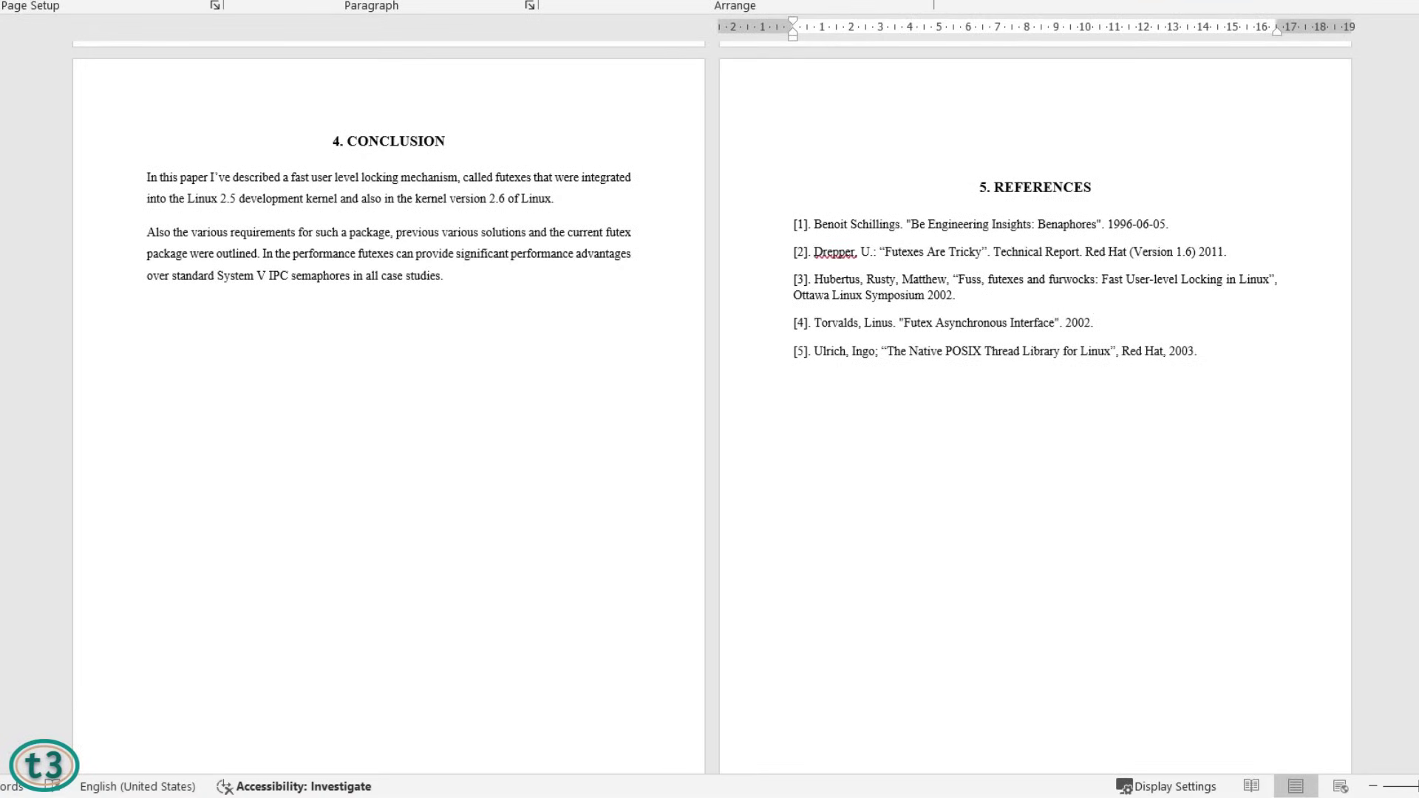
key("Delete")
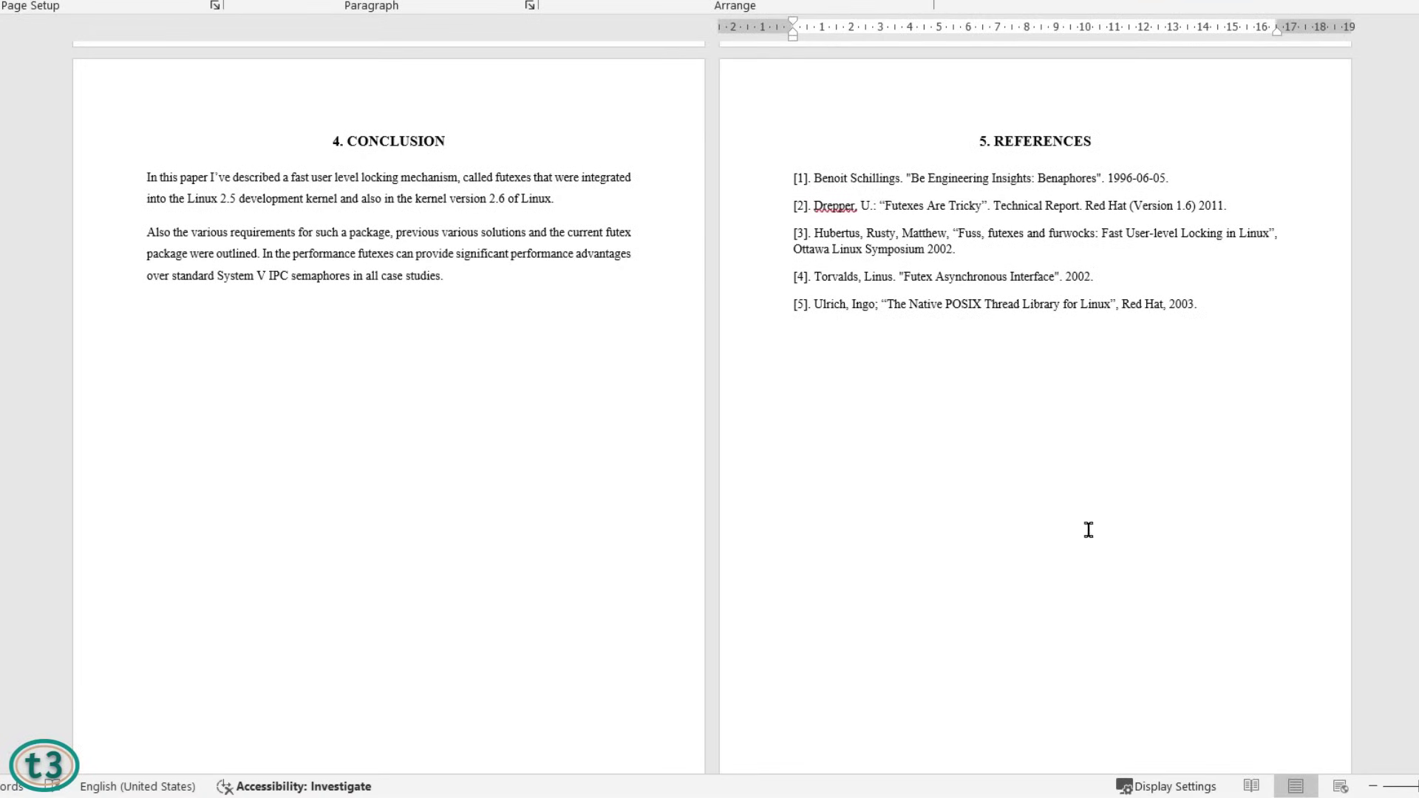
scroll(1088, 540, "down", 3)
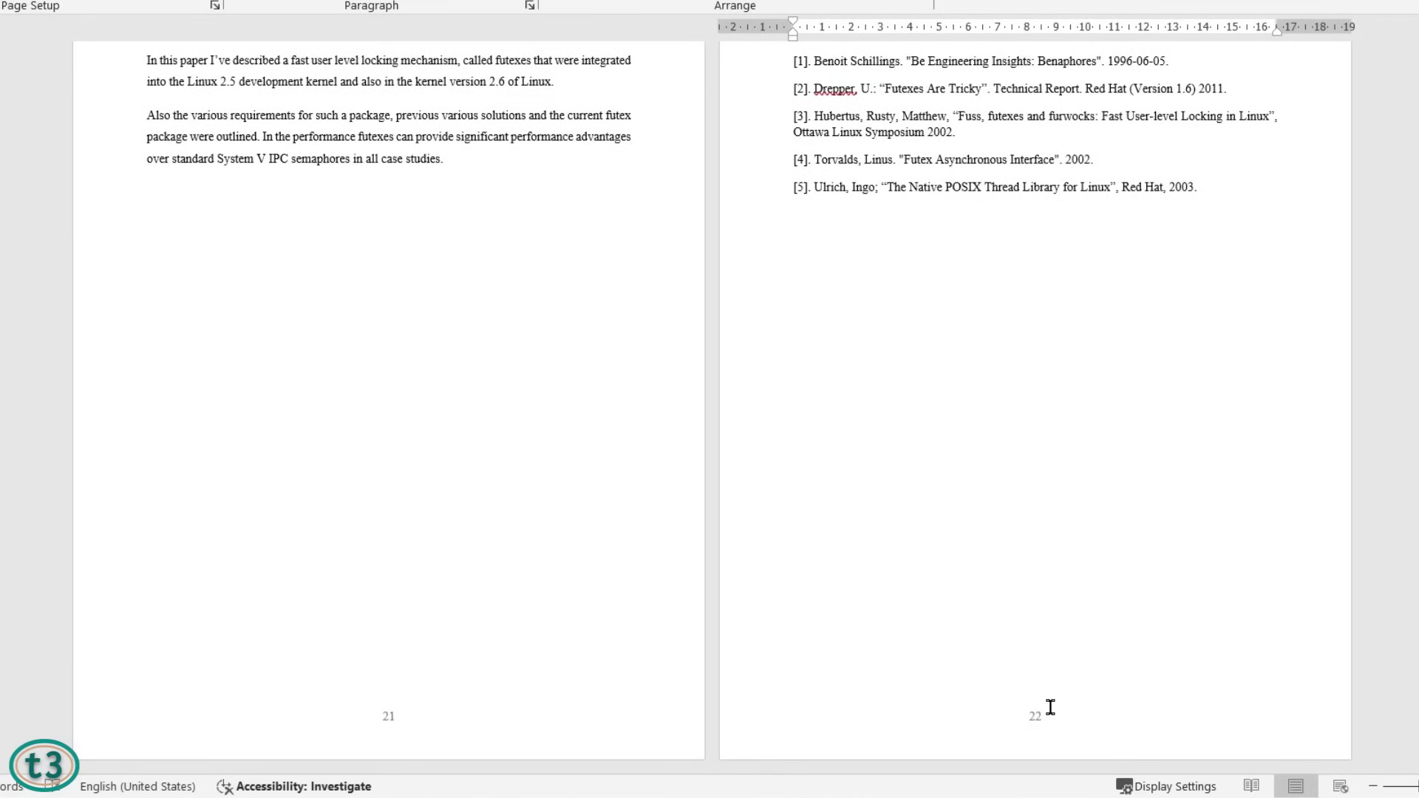